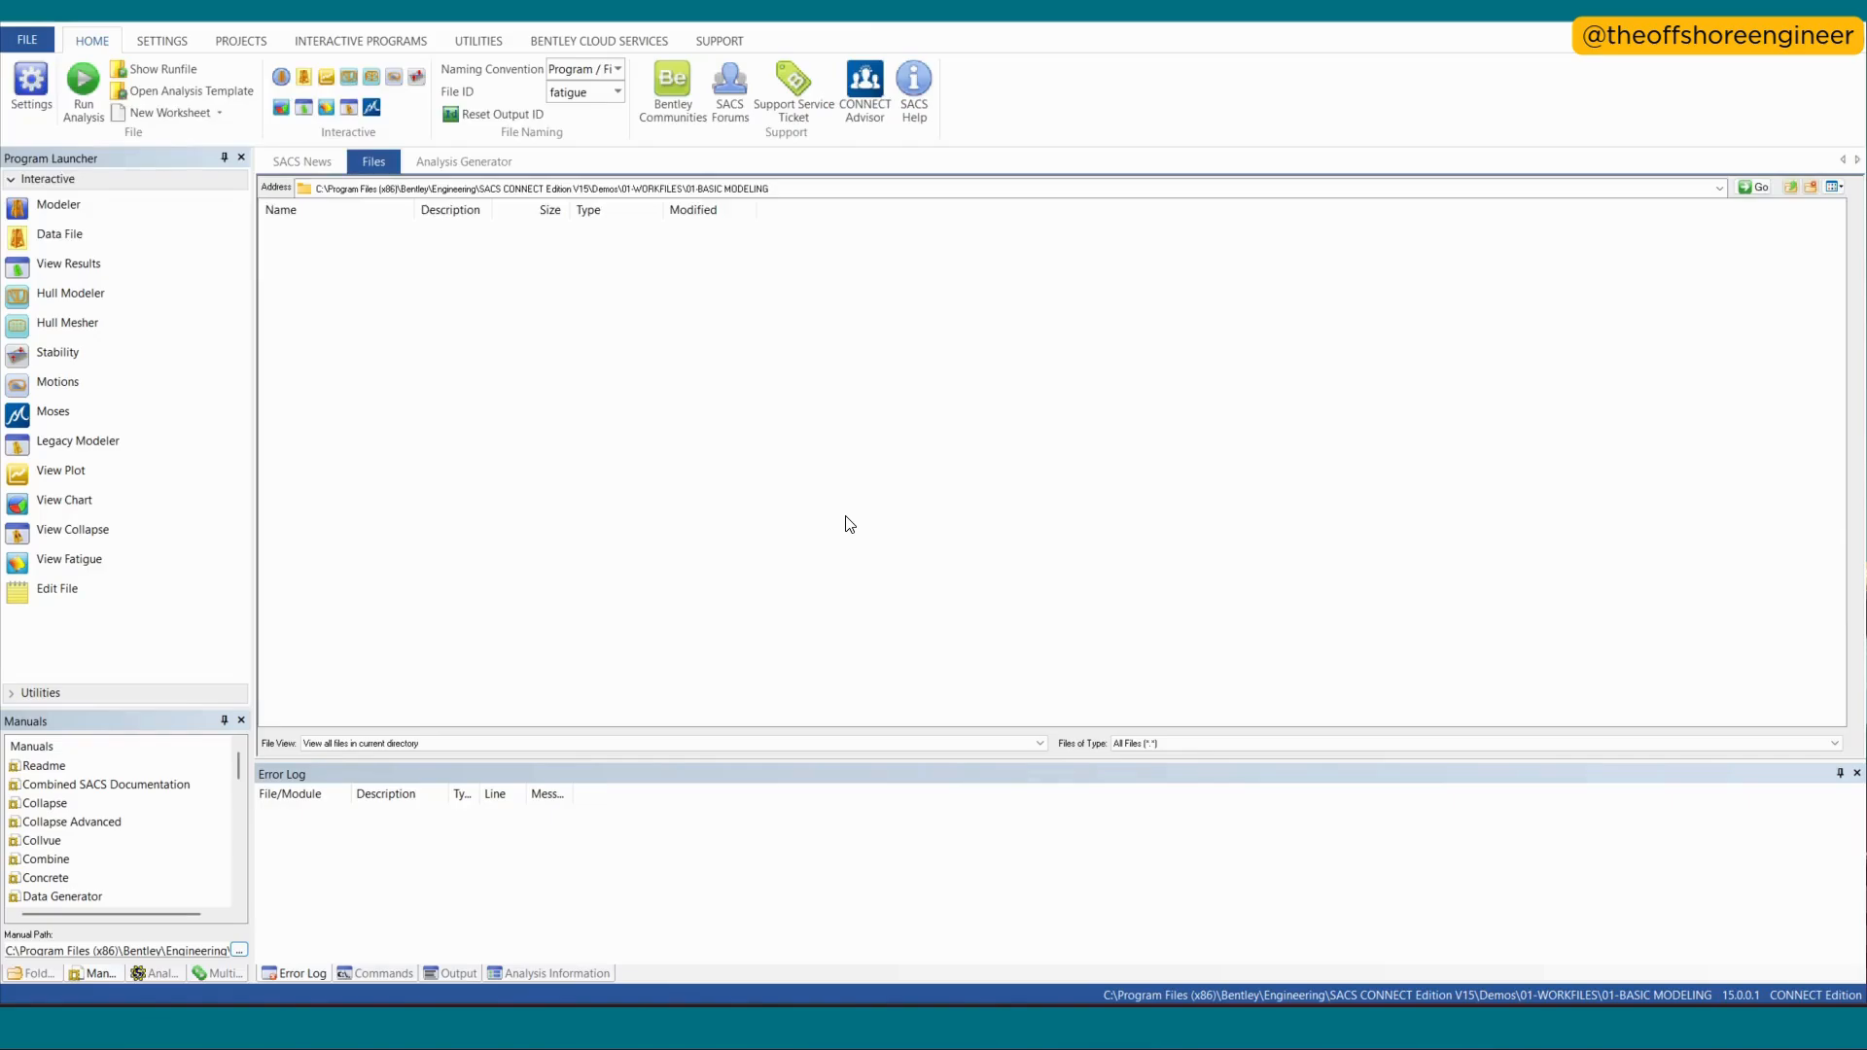
- Launch the Modeler and create a new blank model in metric units with kN force, with its window maximized
click(22, 208)
click(900, 495)
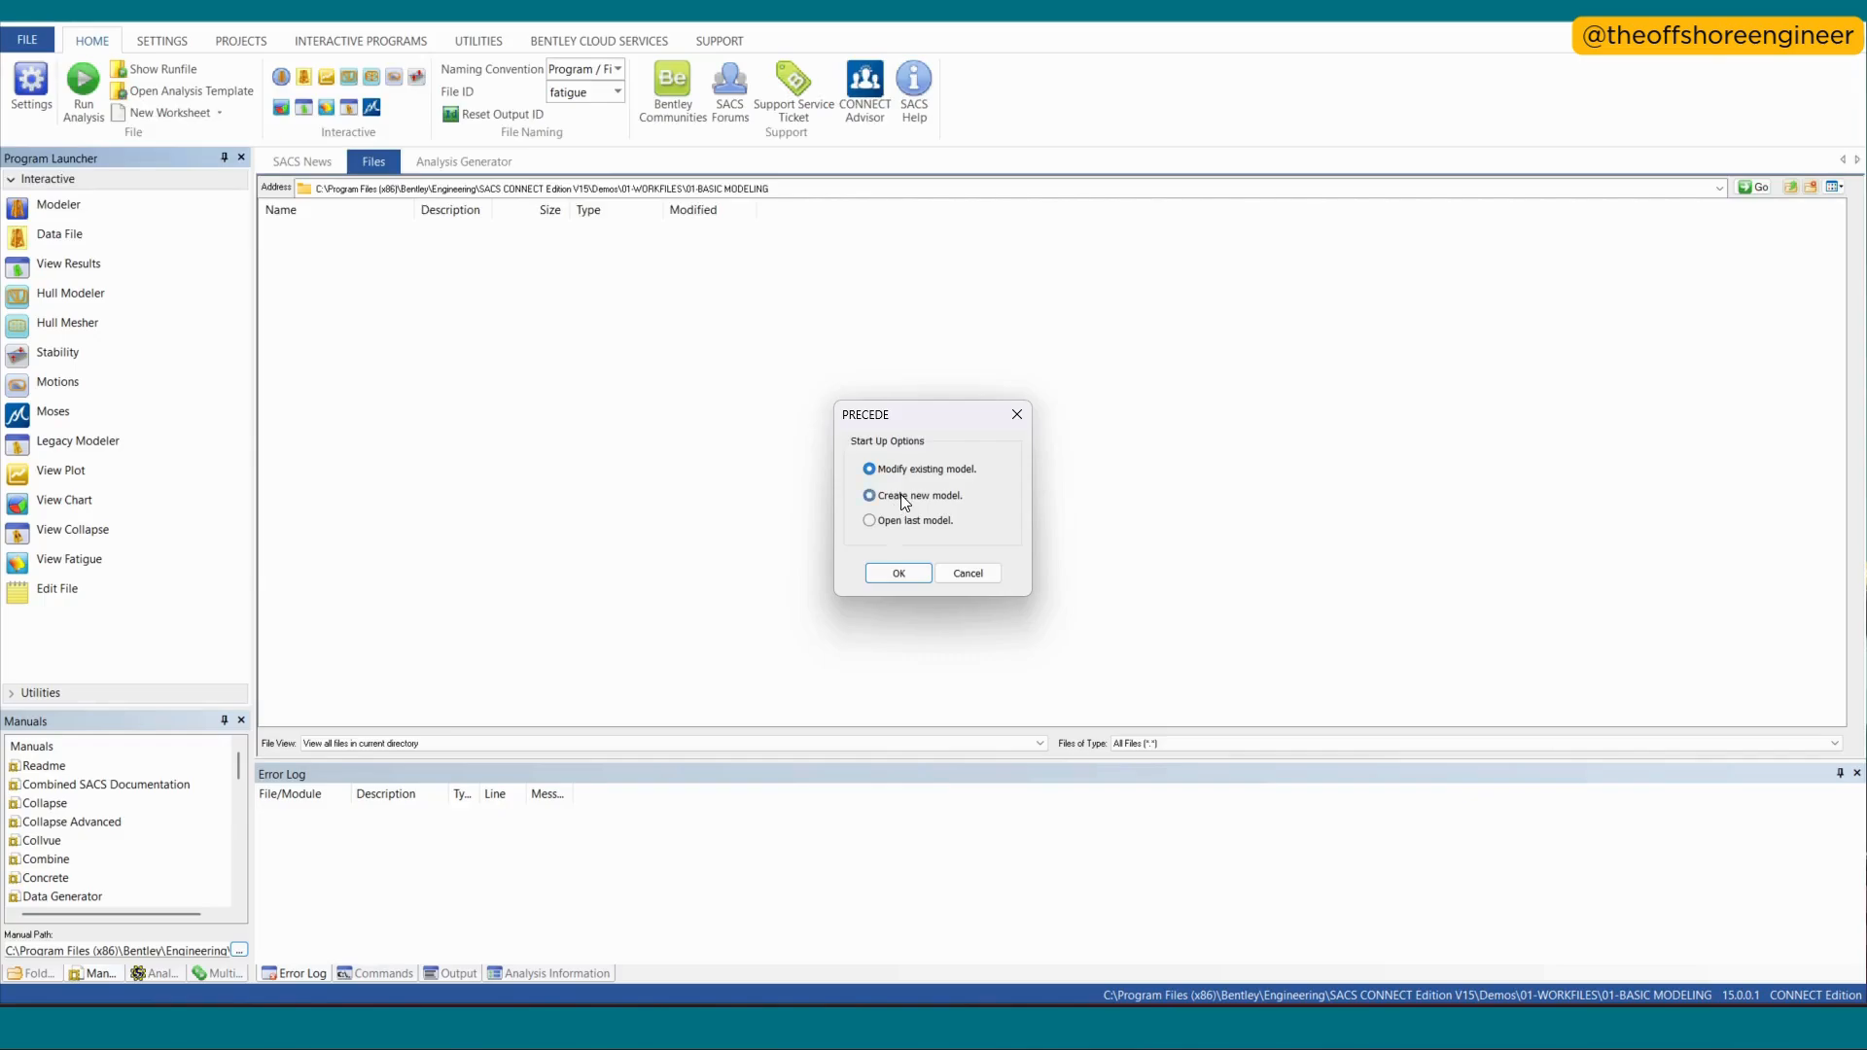
click(898, 574)
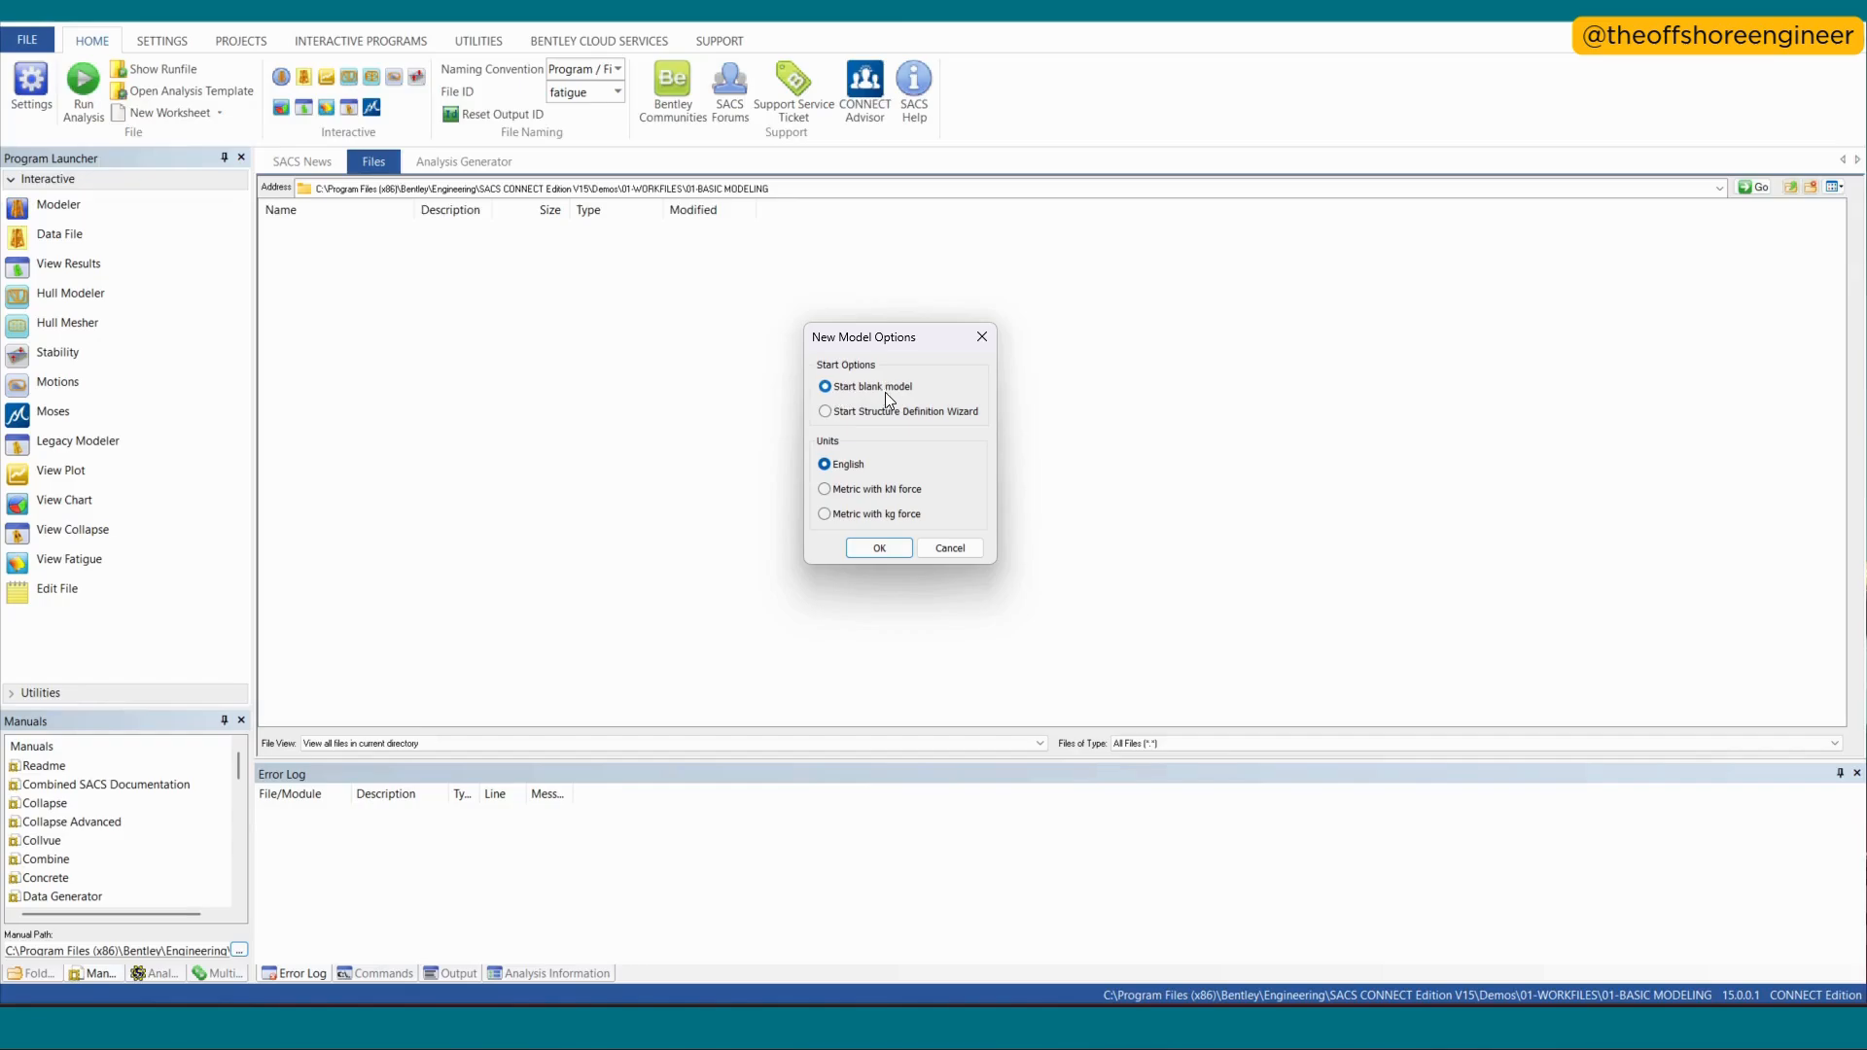
click(879, 548)
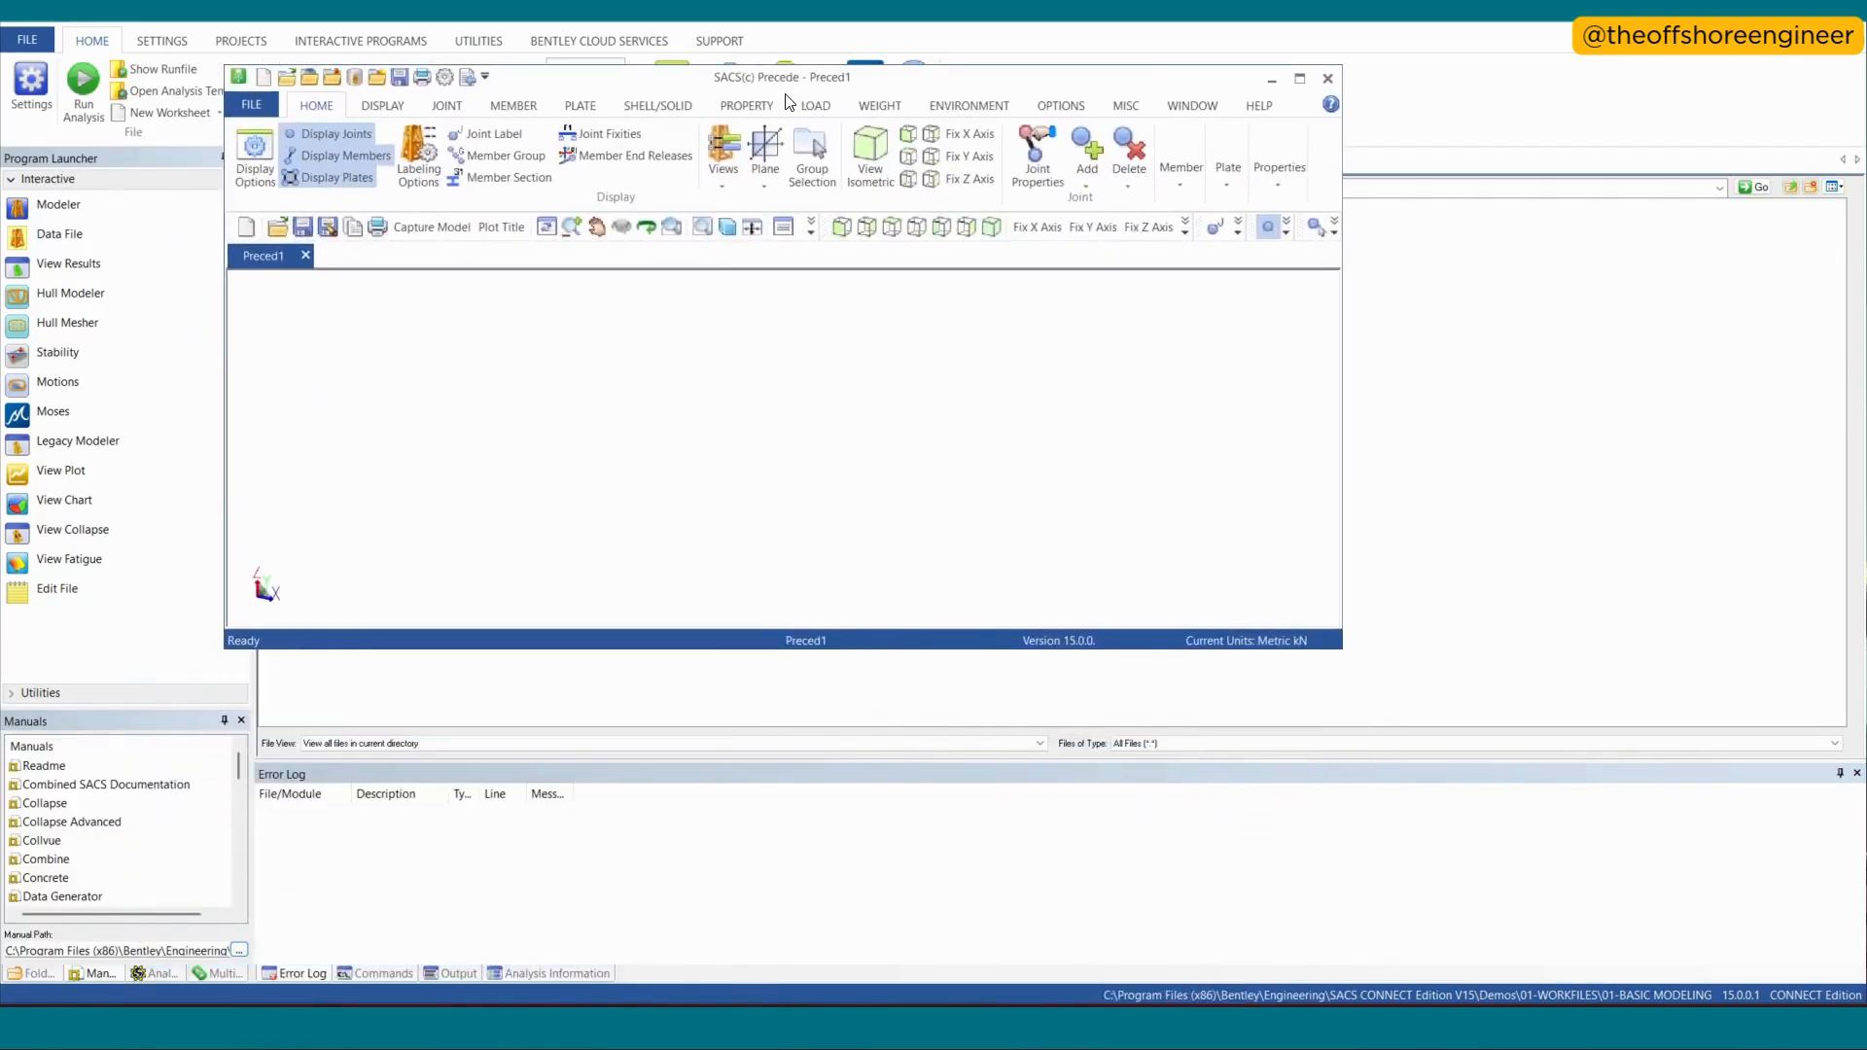
click(1297, 100)
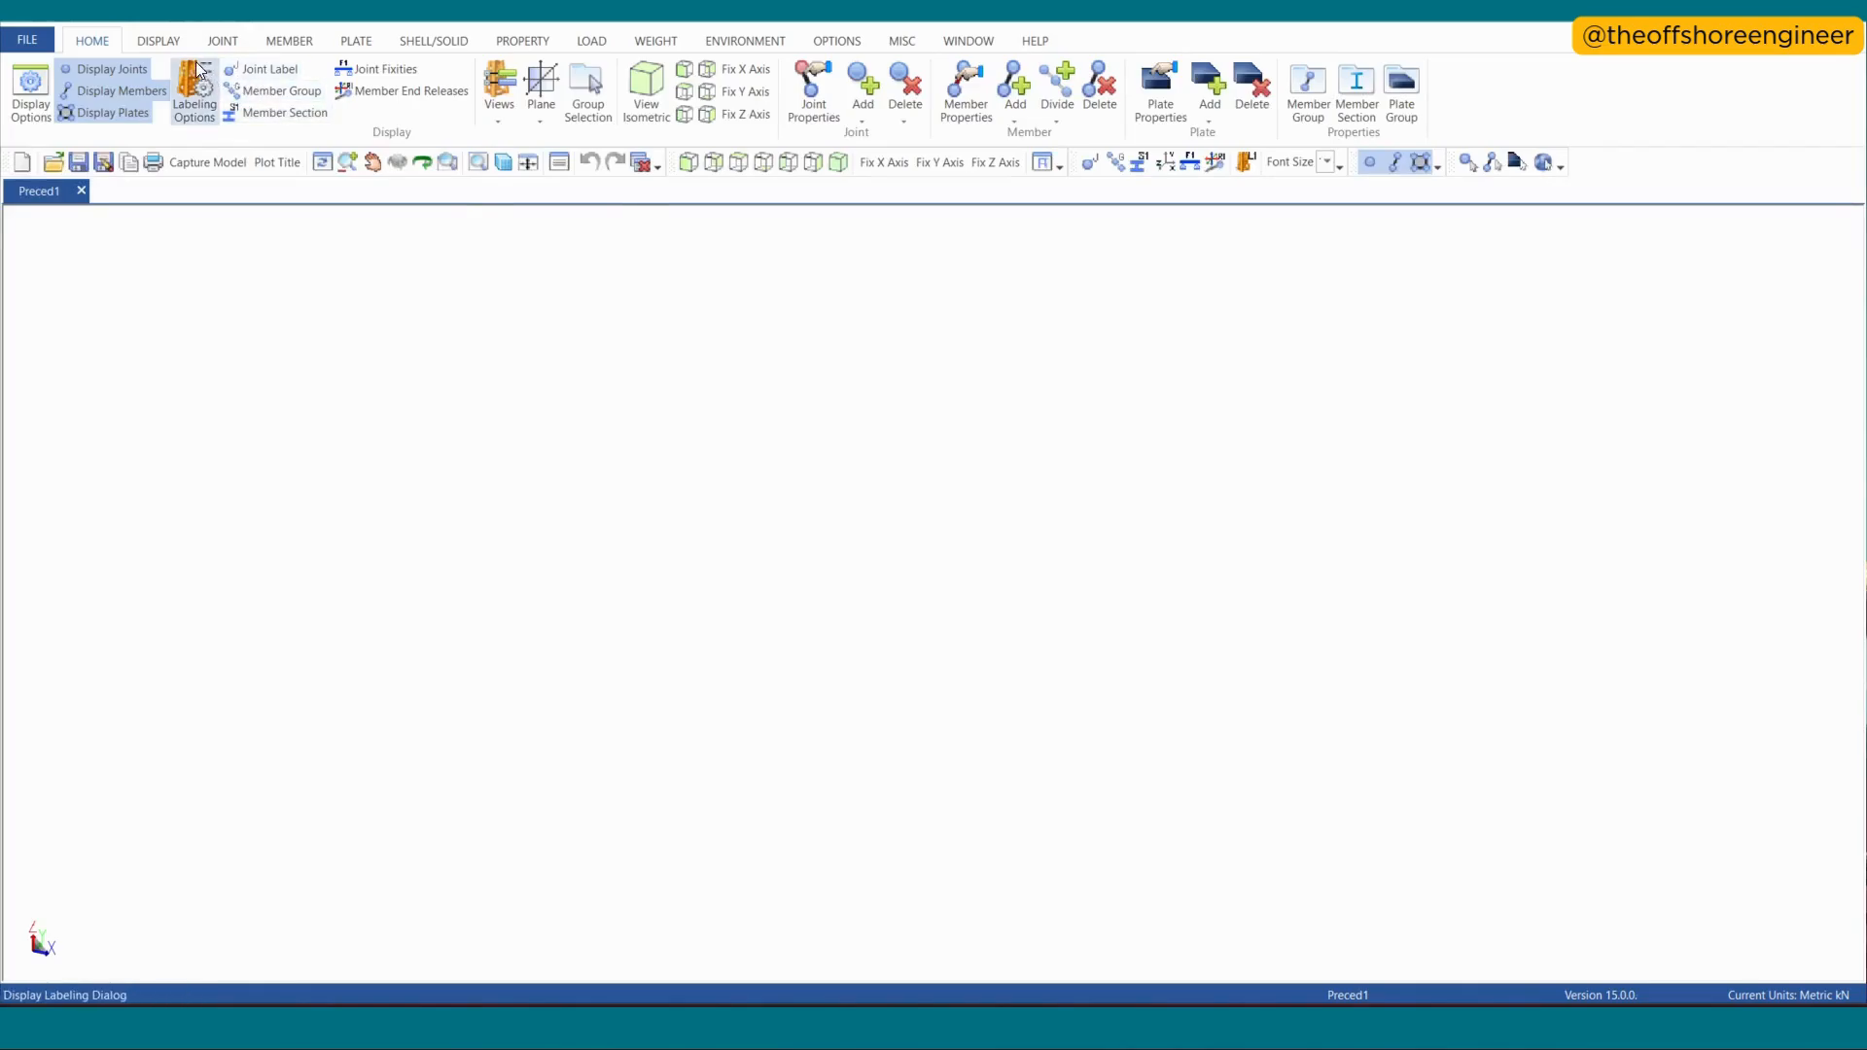
- Add a joint named J001 at the origin using absolute coordinates
click(222, 40)
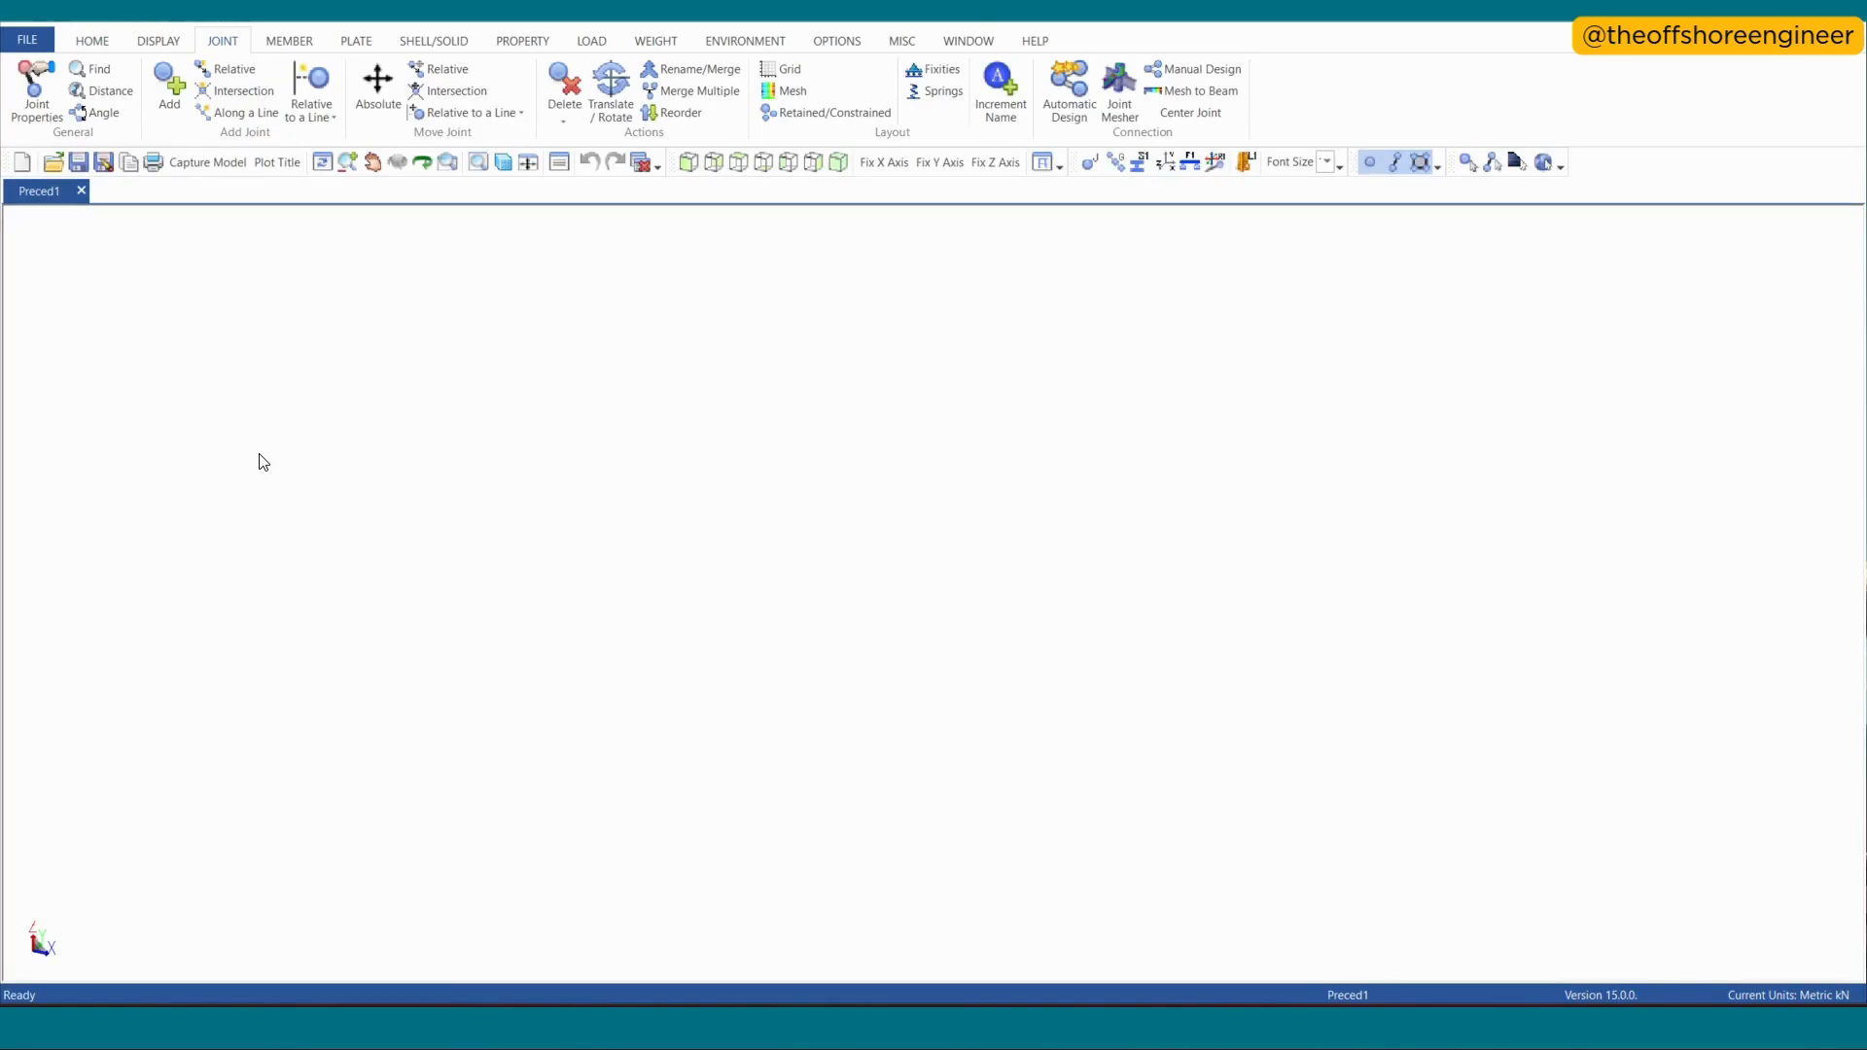
click(166, 102)
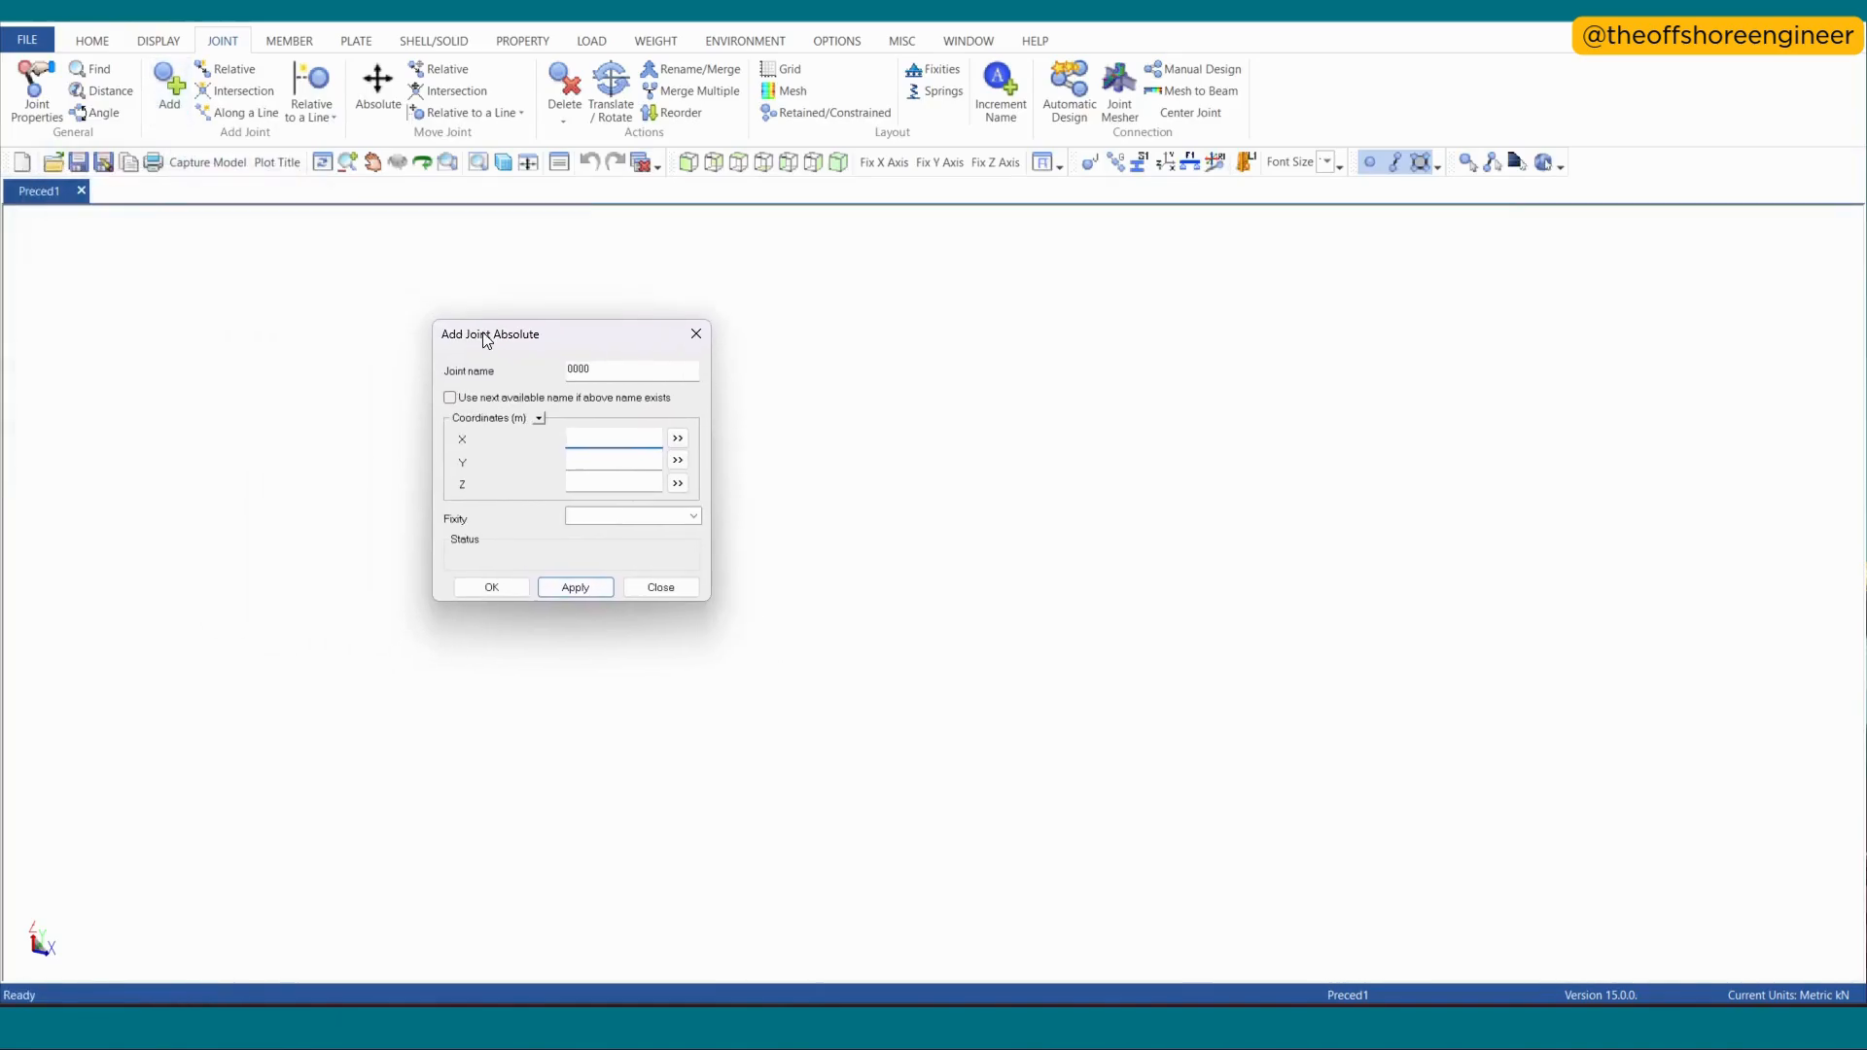
double_click(625, 373)
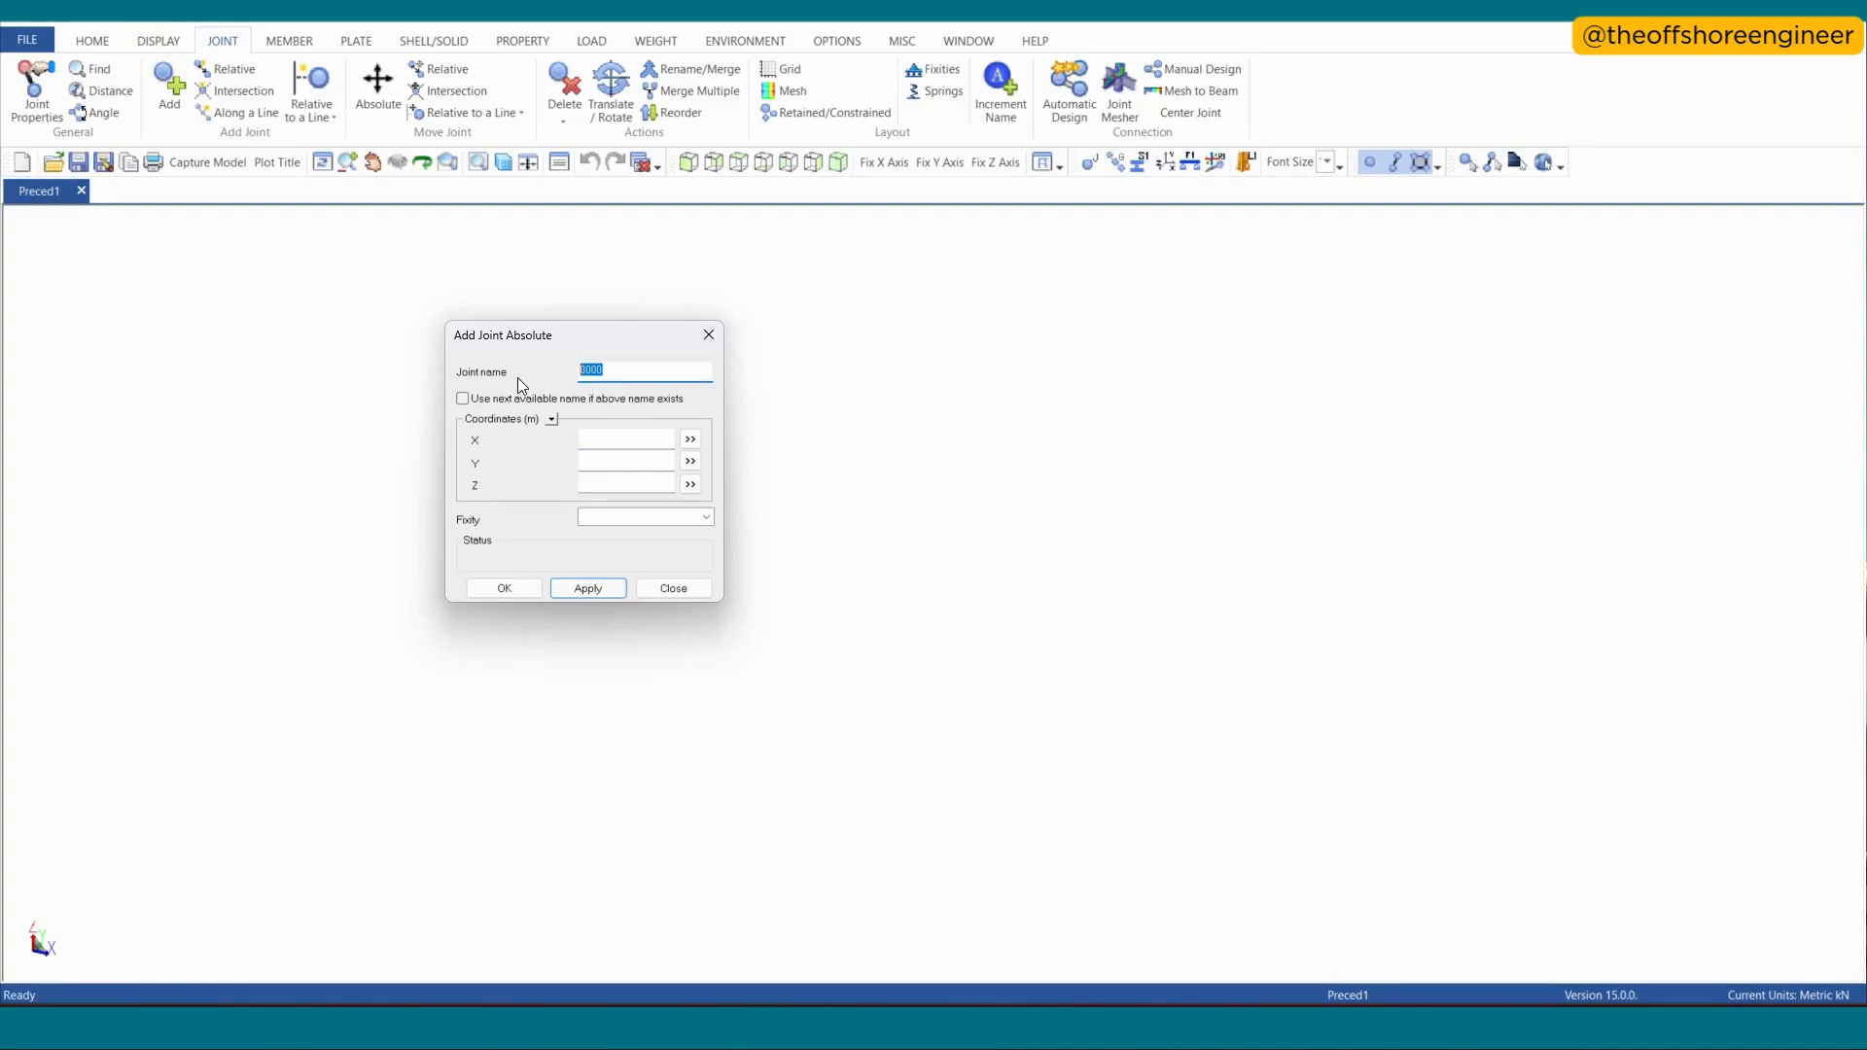
text(J001)
click(590, 588)
click(669, 588)
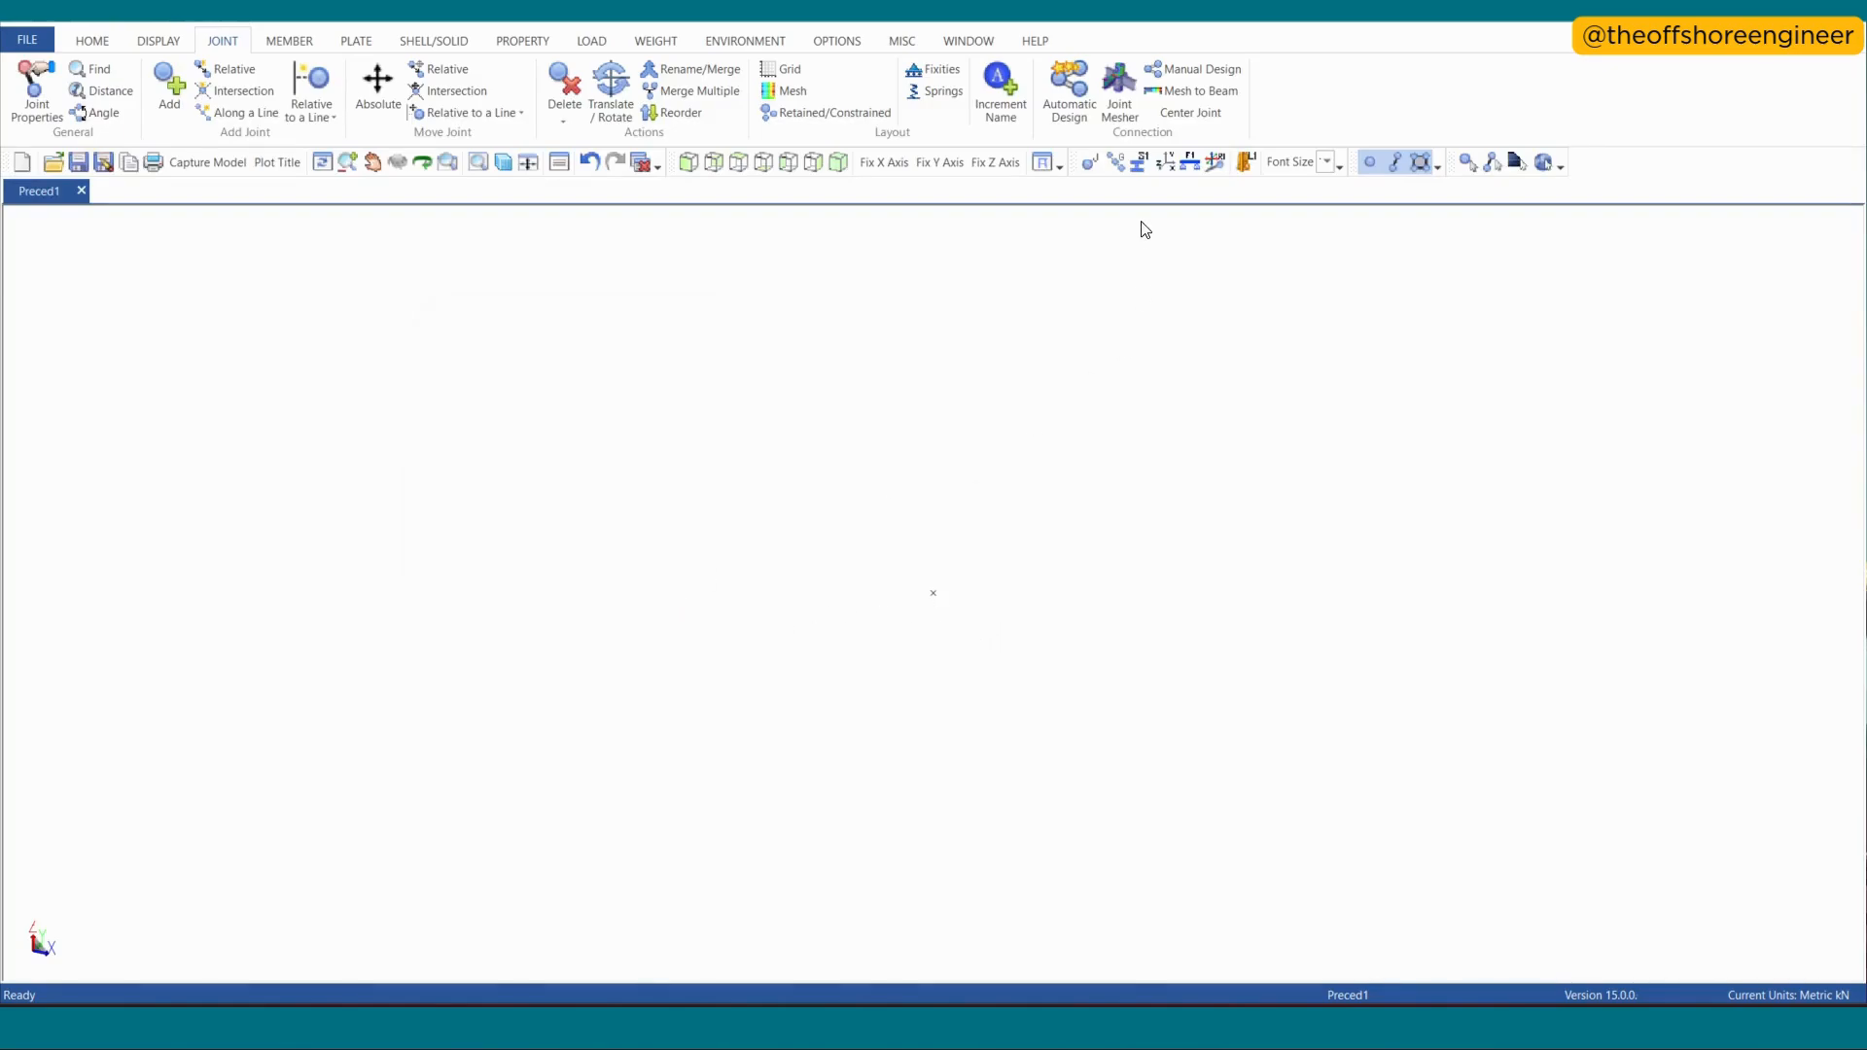
- In the XY plan view, add a joint offset 5 m in X and 5 m in Y from J001, and show joint name labels
click(738, 162)
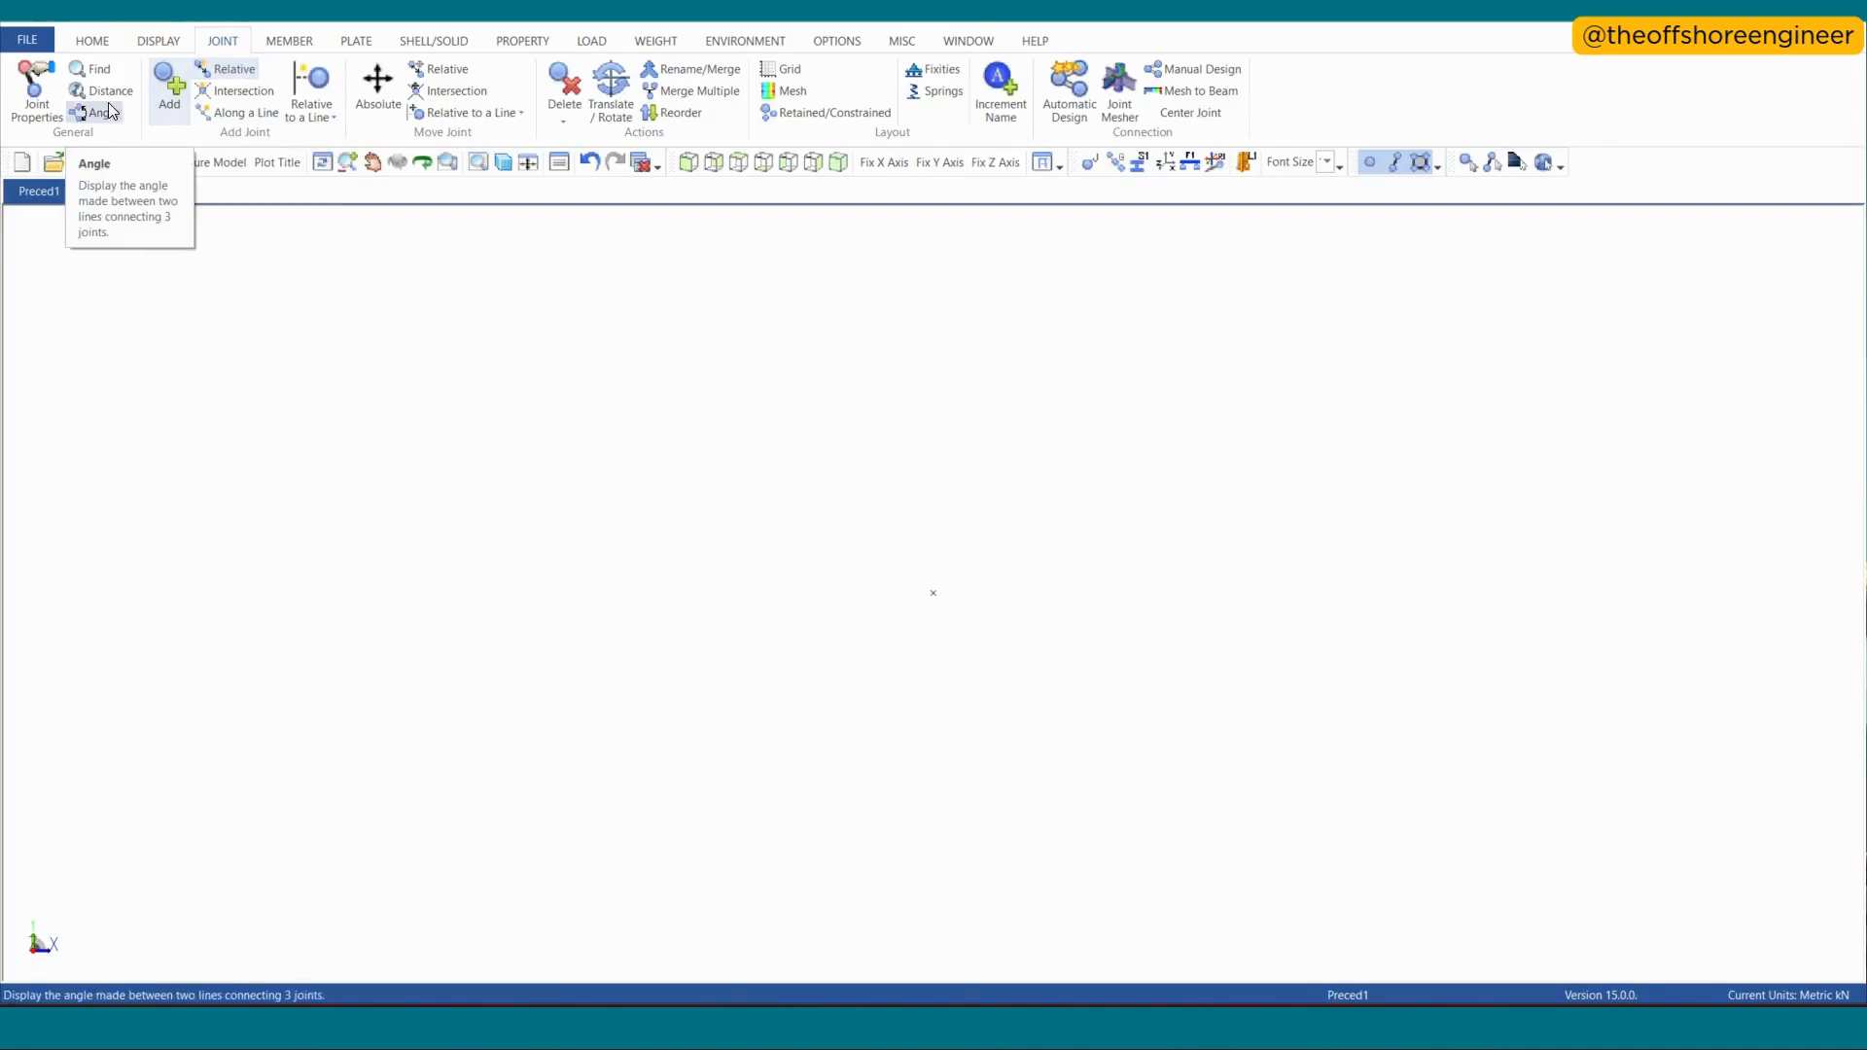
click(169, 86)
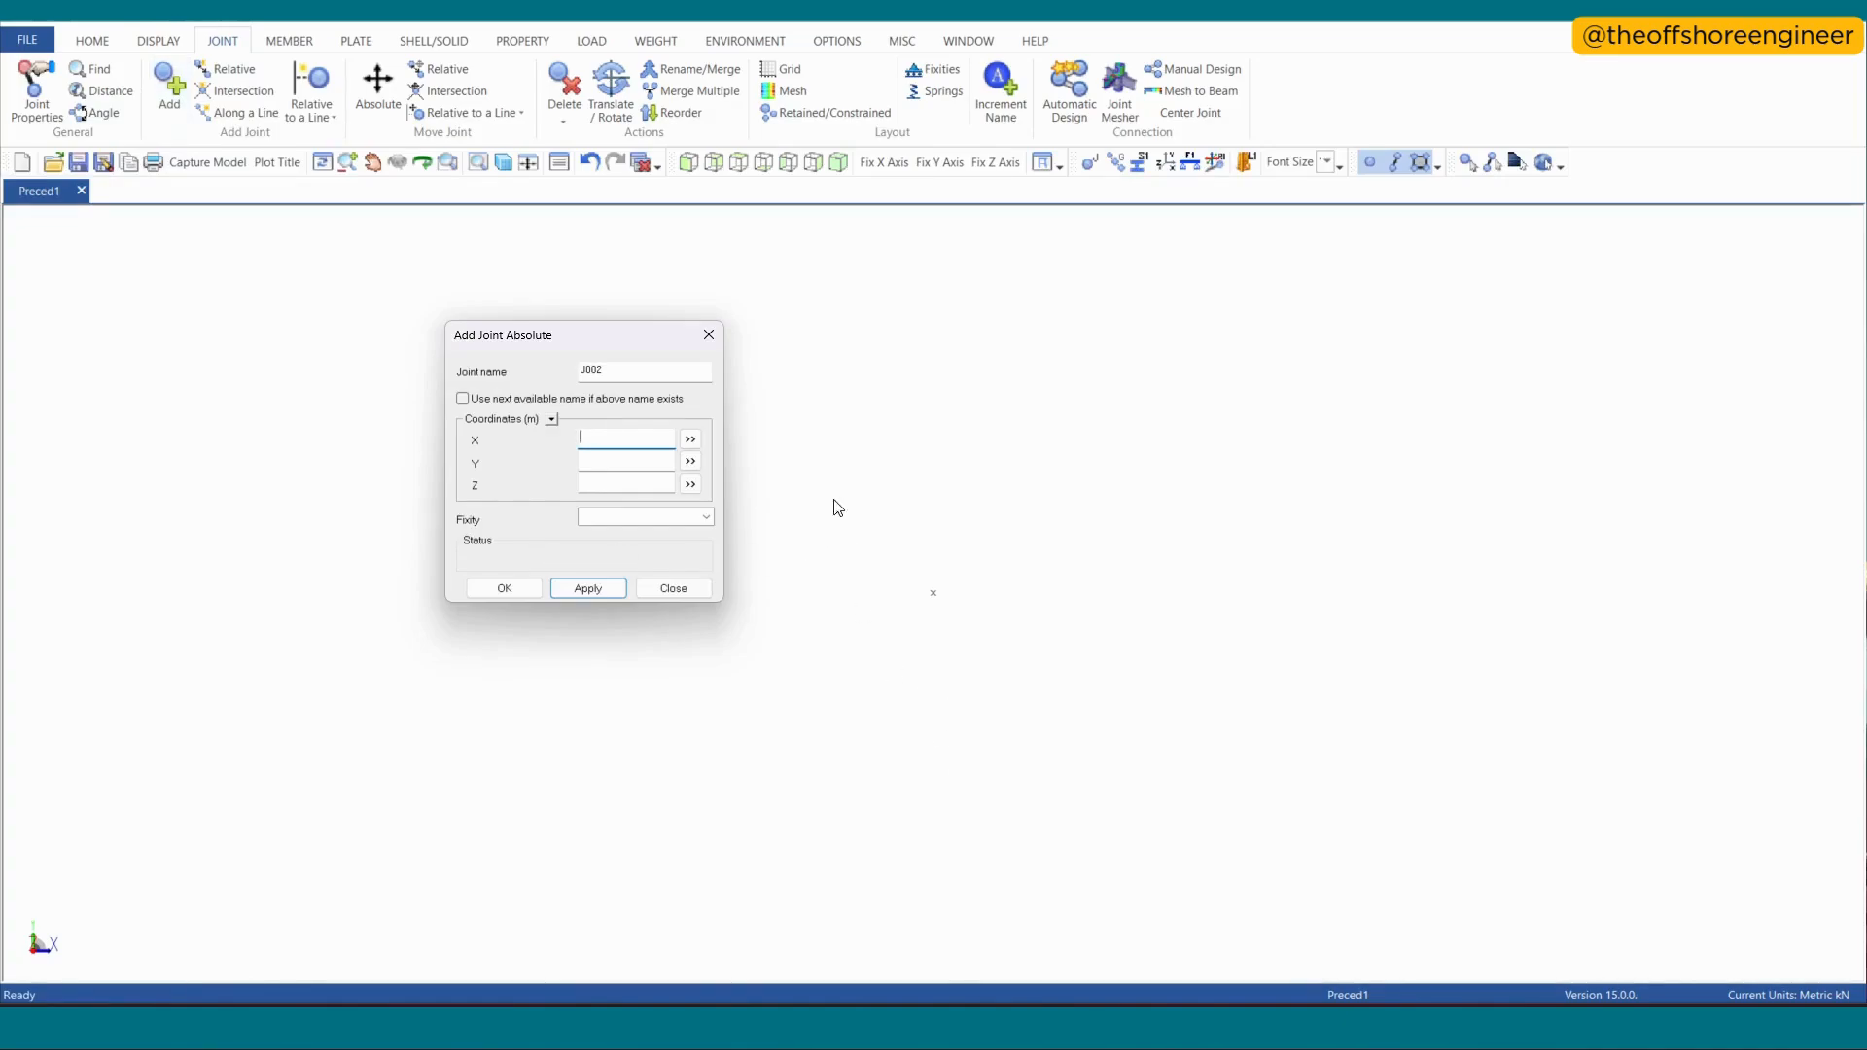
click(709, 334)
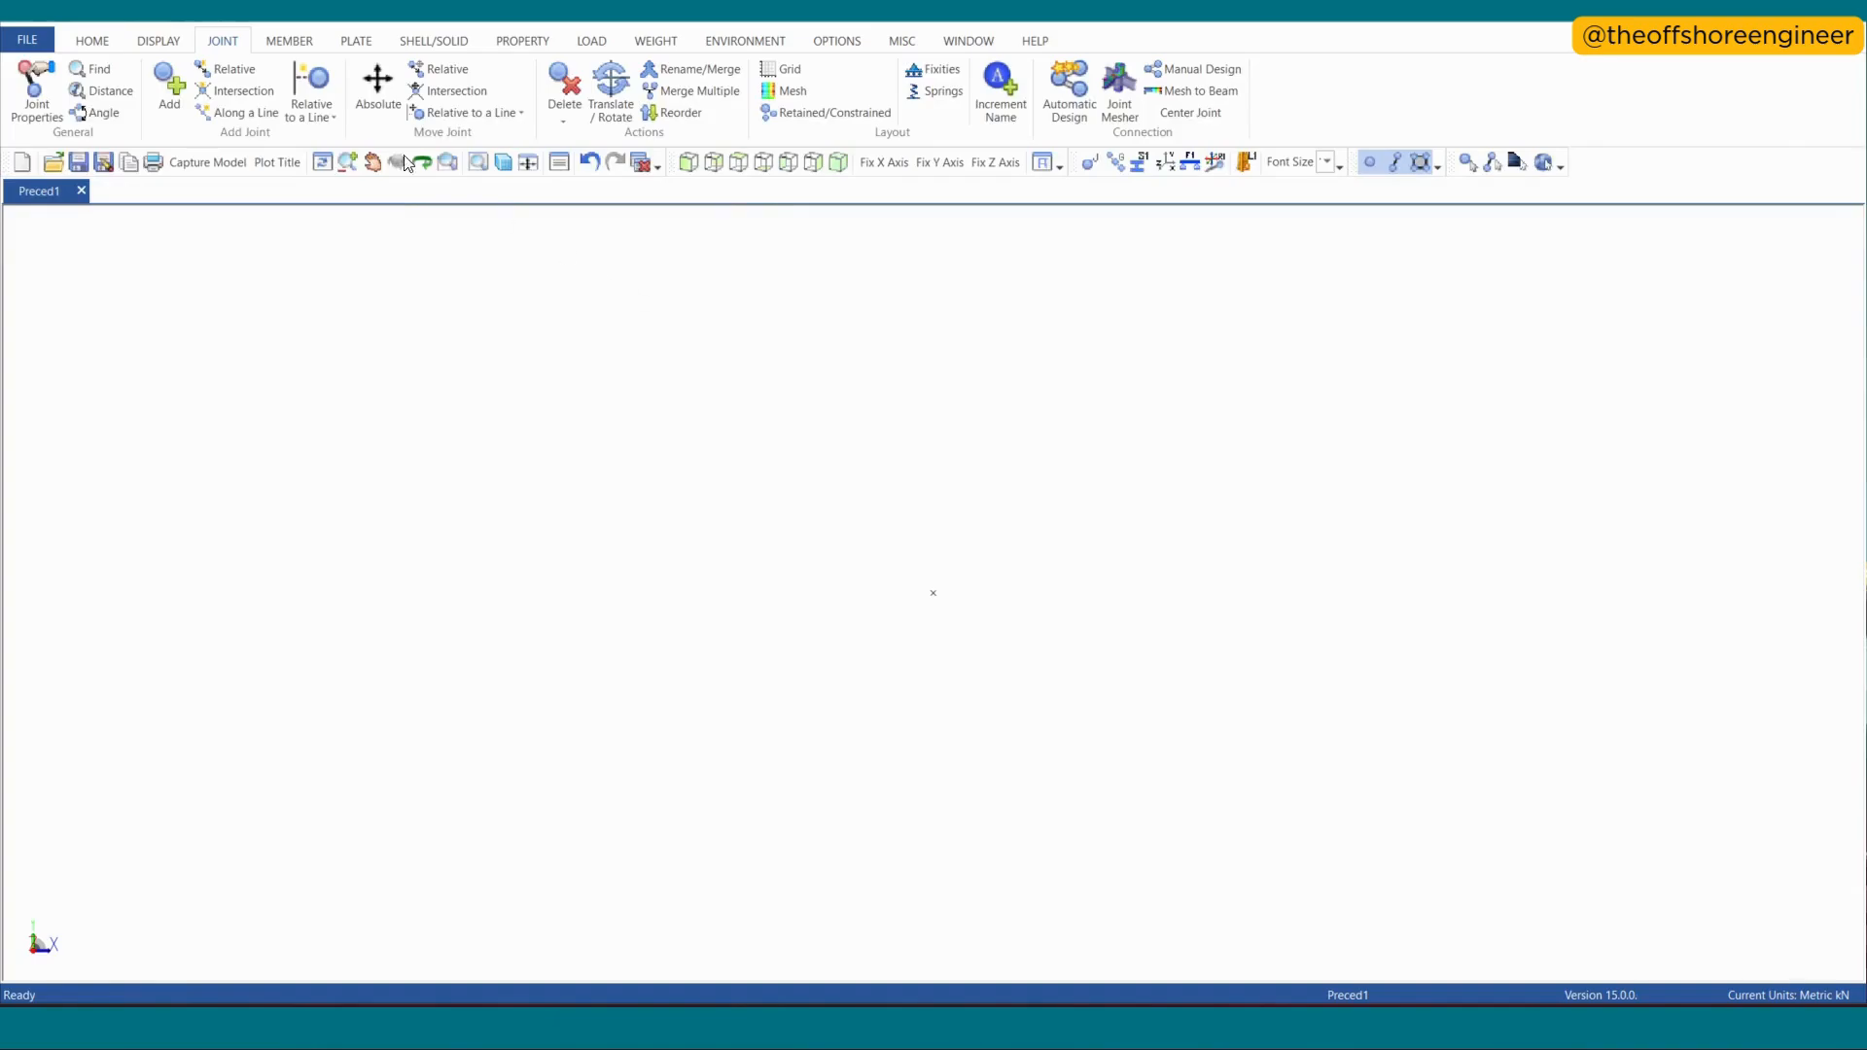
click(222, 69)
click(943, 599)
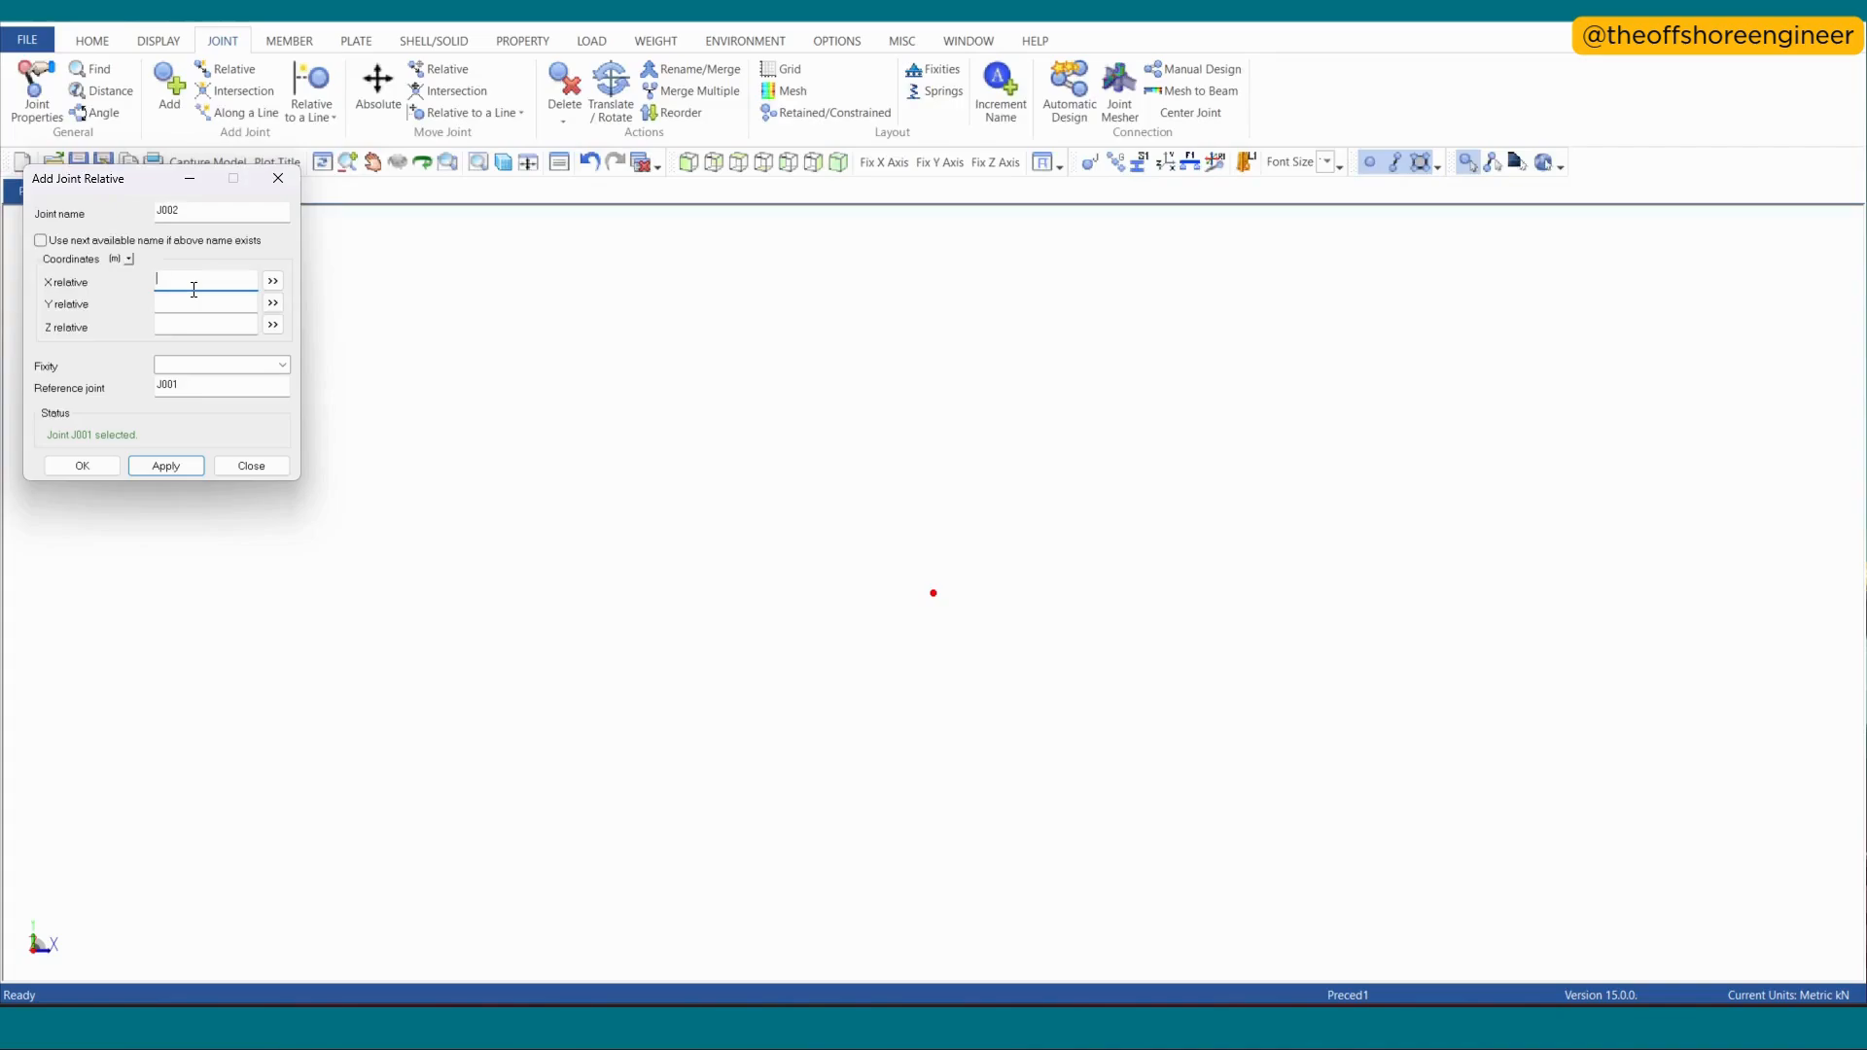
text(5)
key(Tab)
key(Tab)
text(5)
click(197, 466)
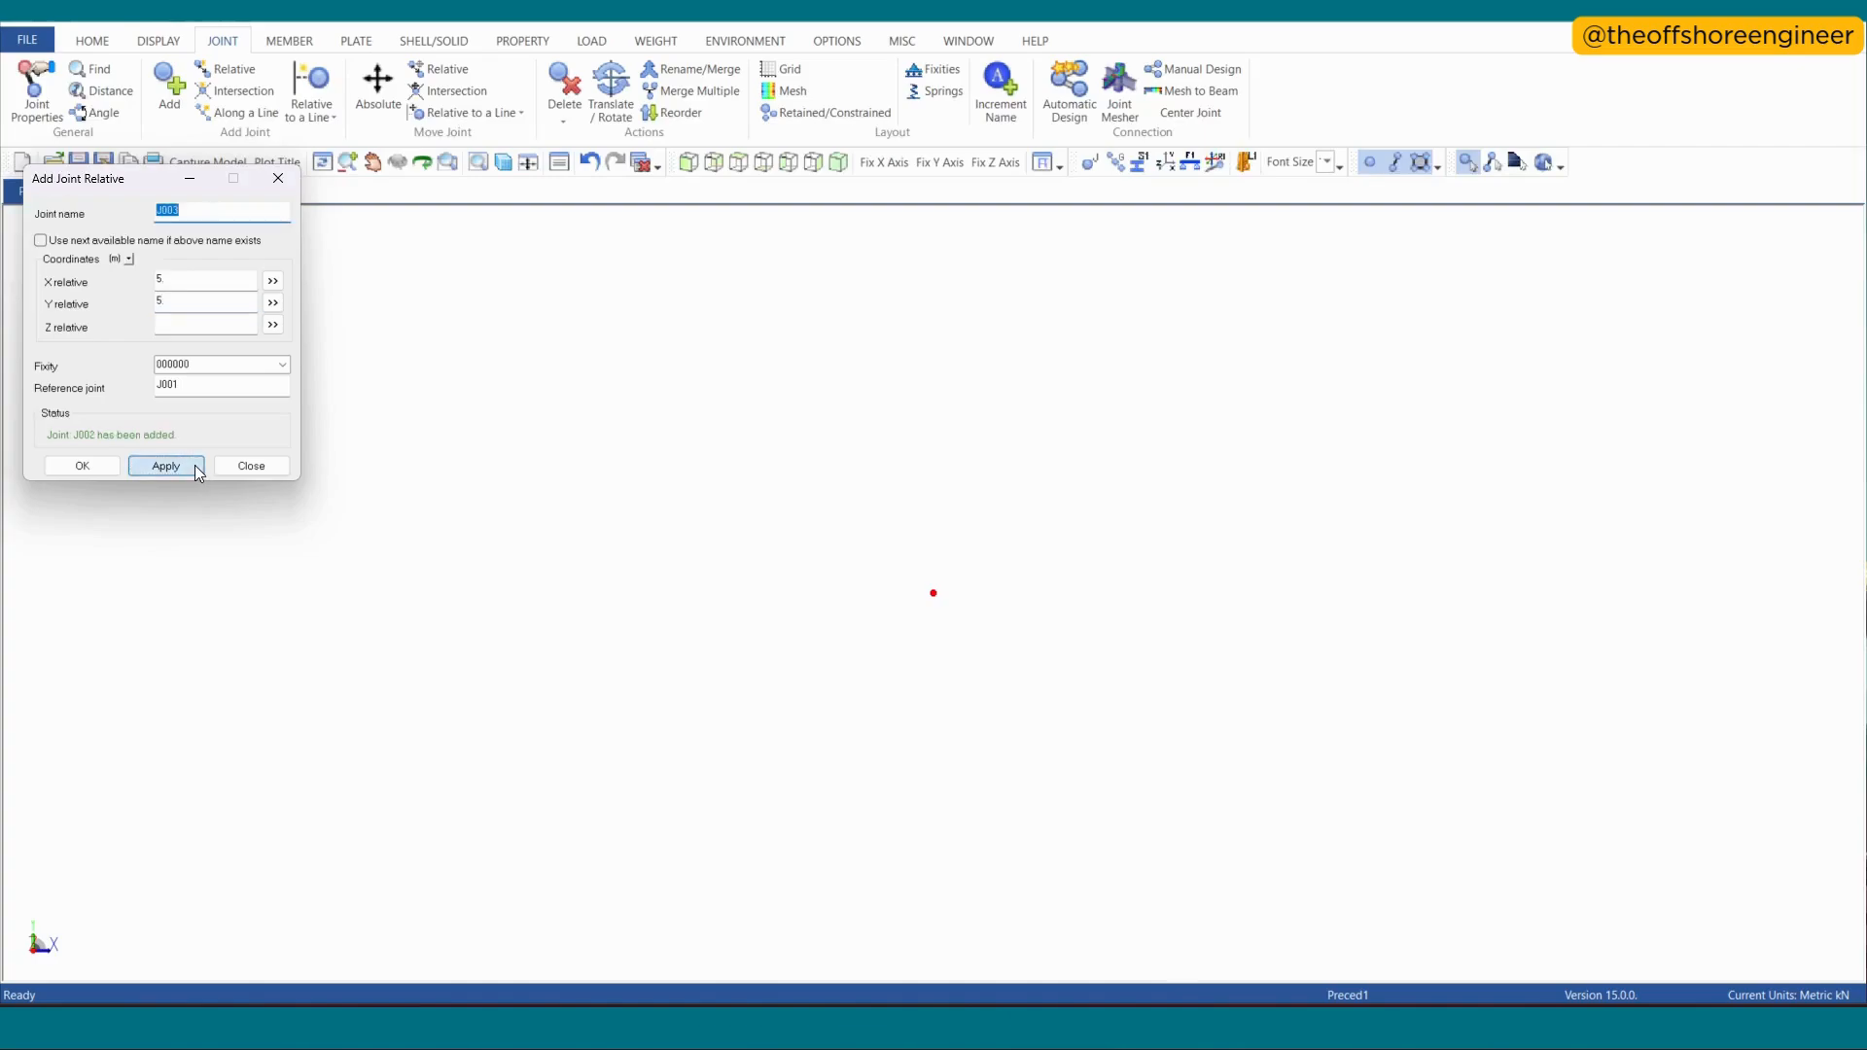
click(753, 167)
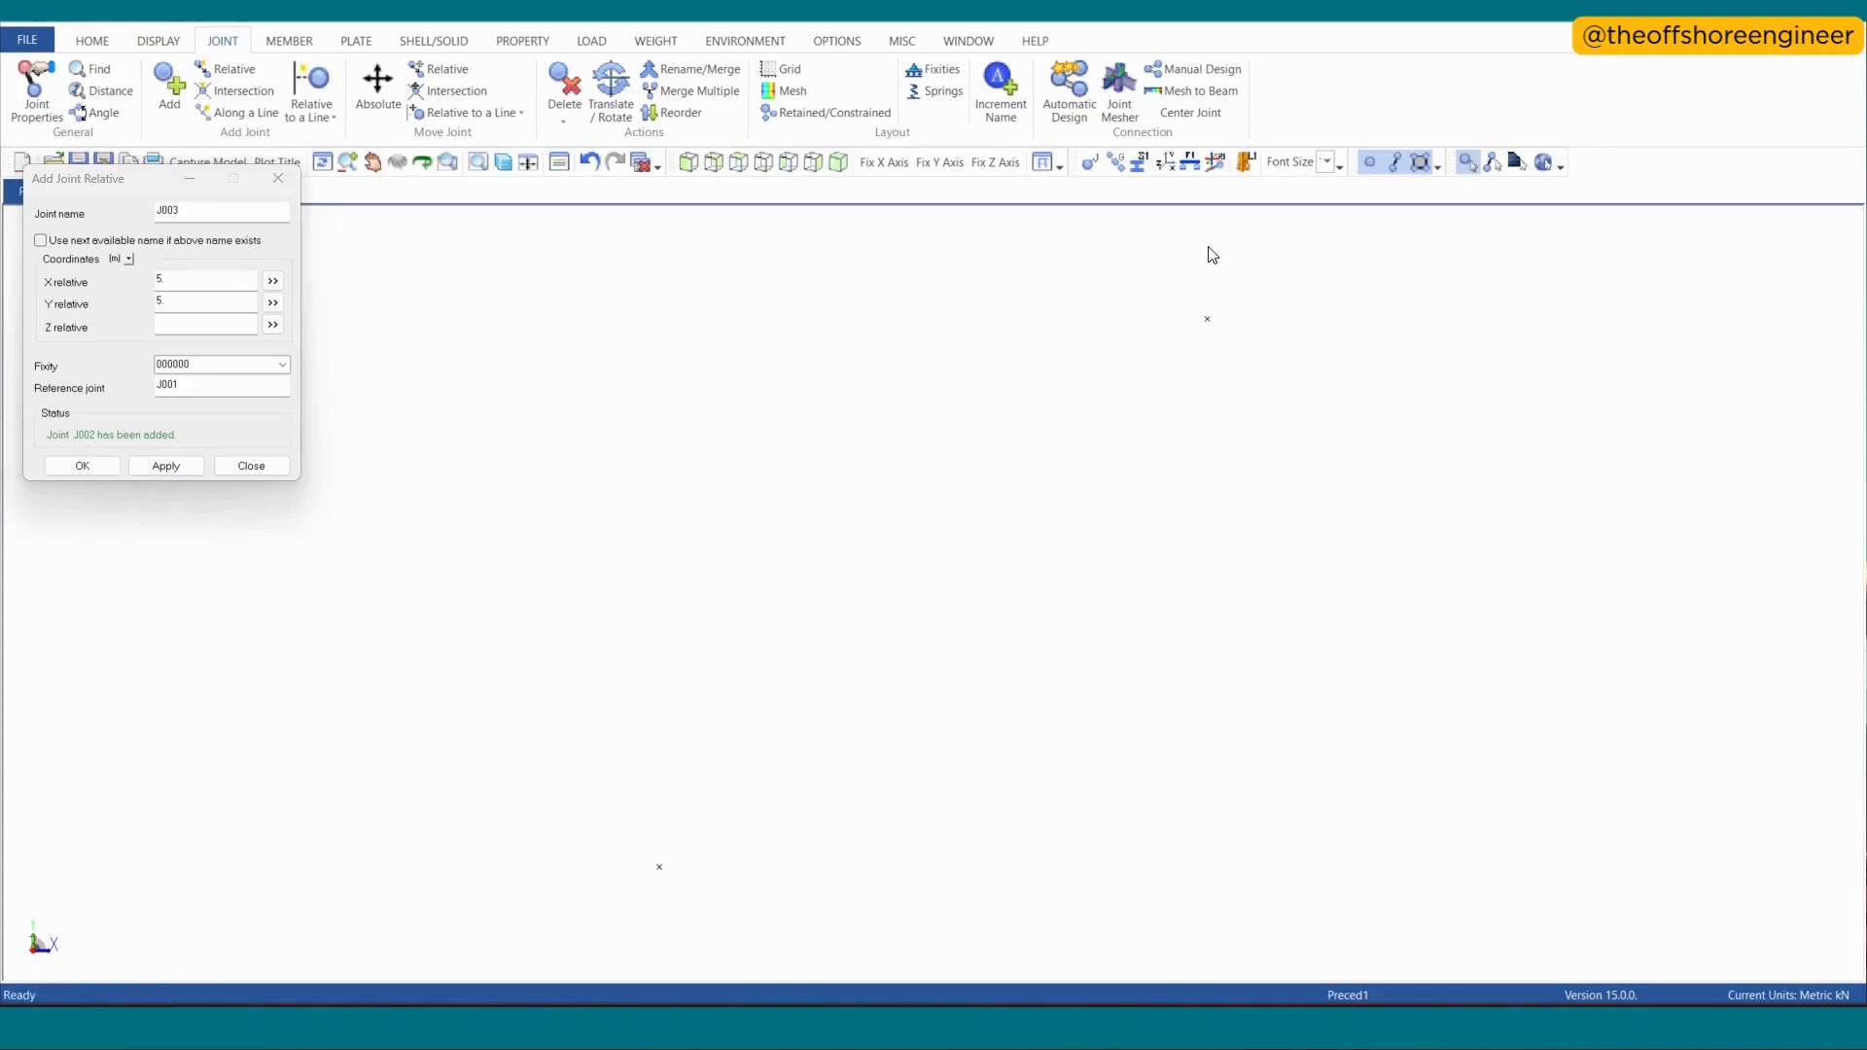
click(1089, 161)
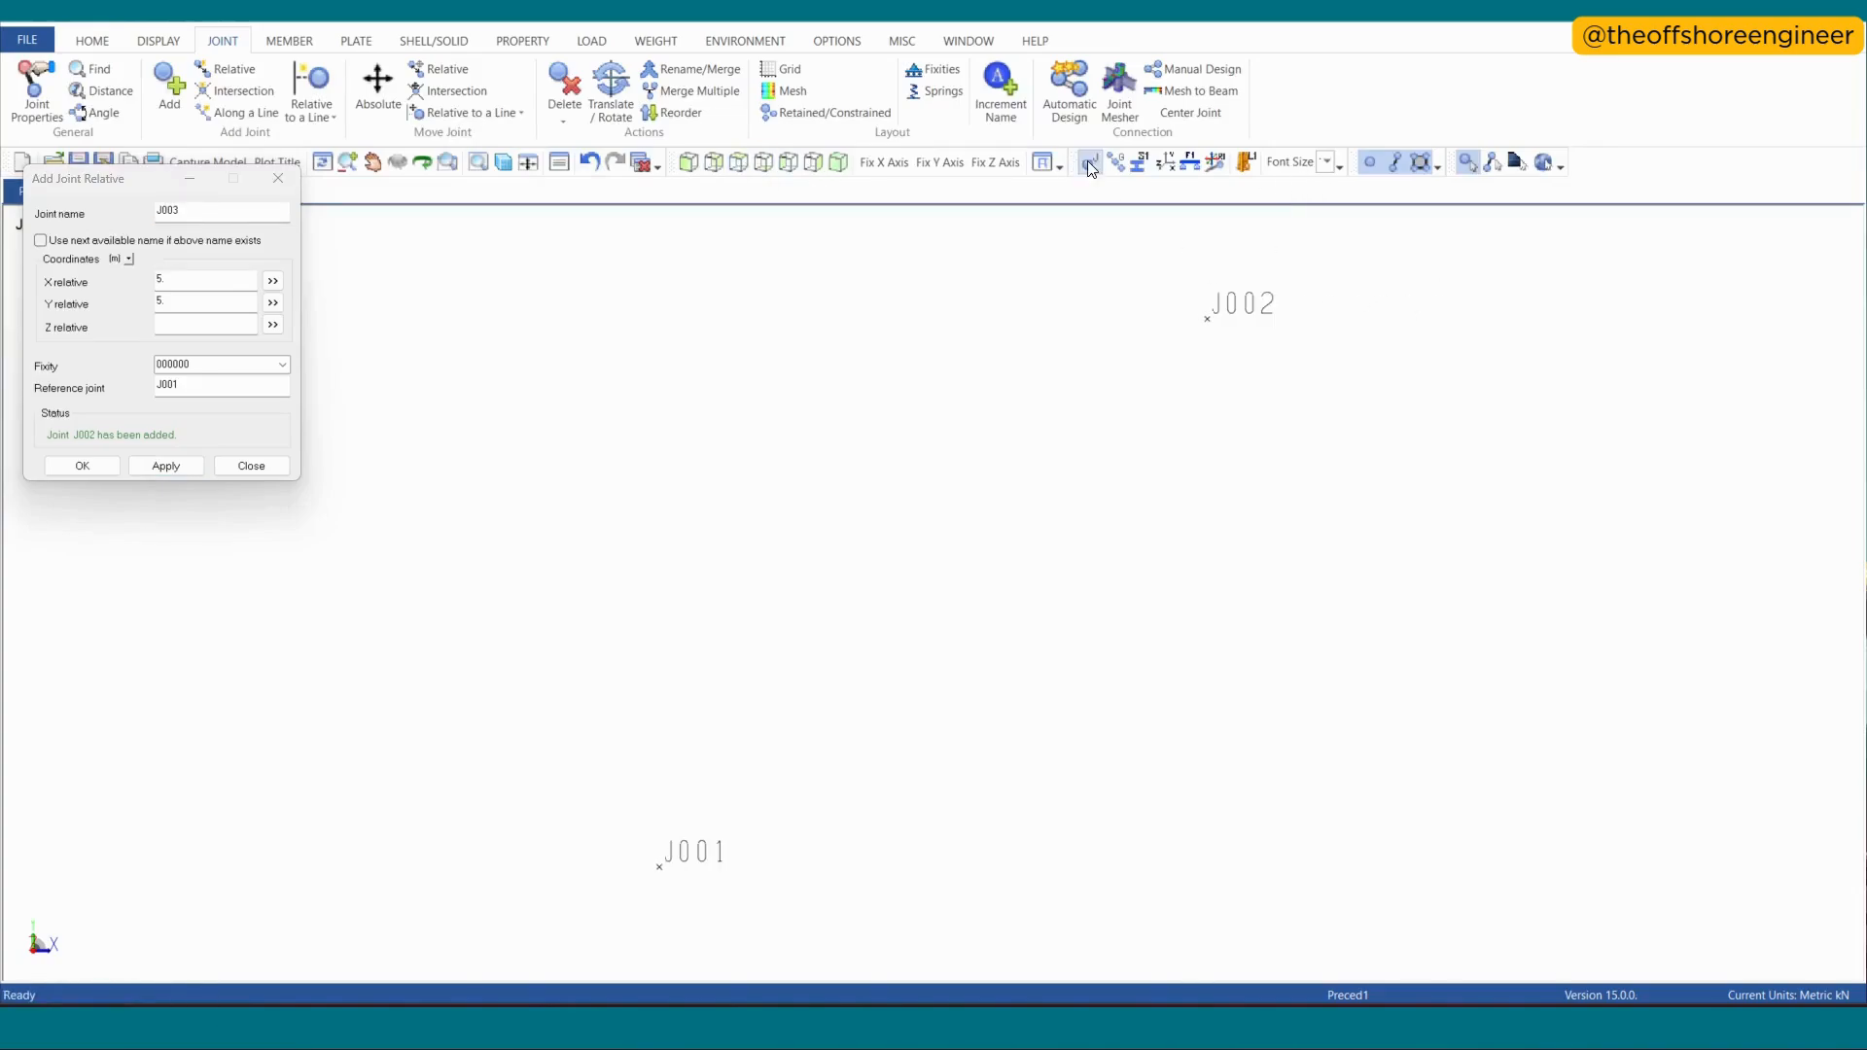
- Add a joint offset -5 m in X and 5 m in Y relative to J001
click(158, 279)
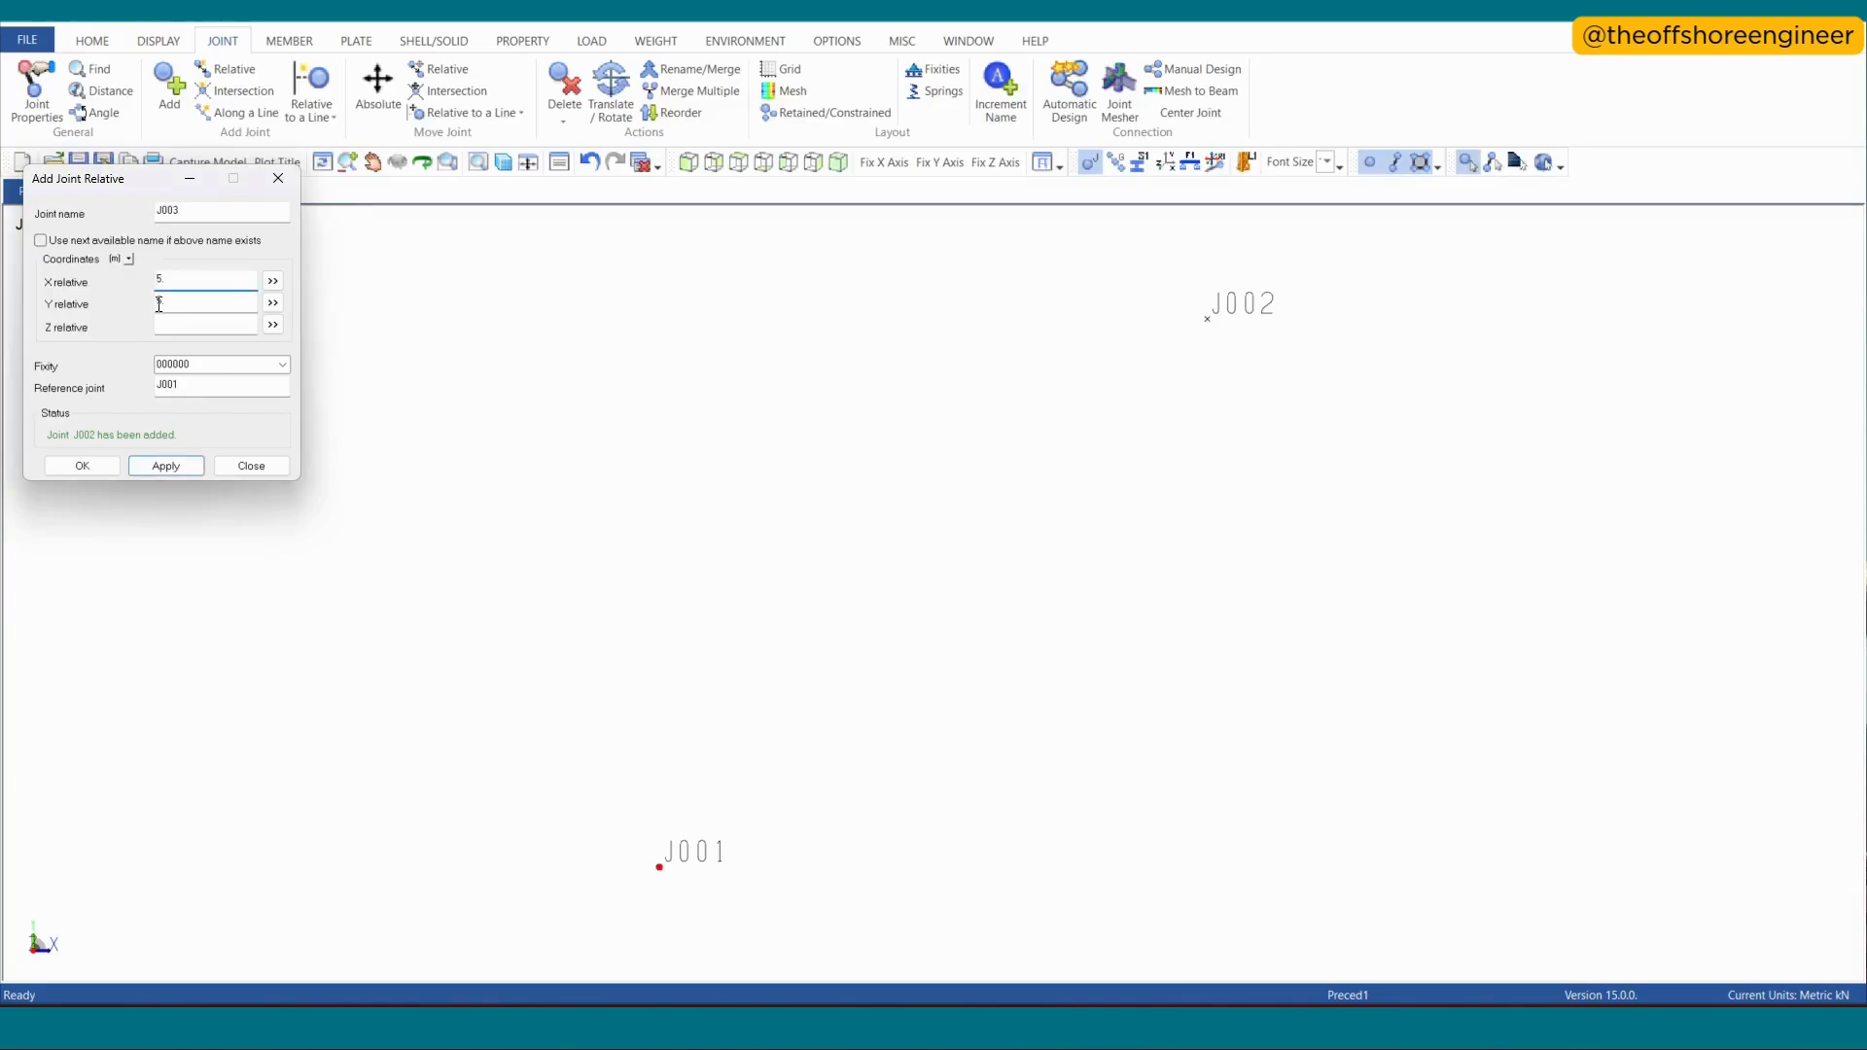
key(Return)
click(741, 160)
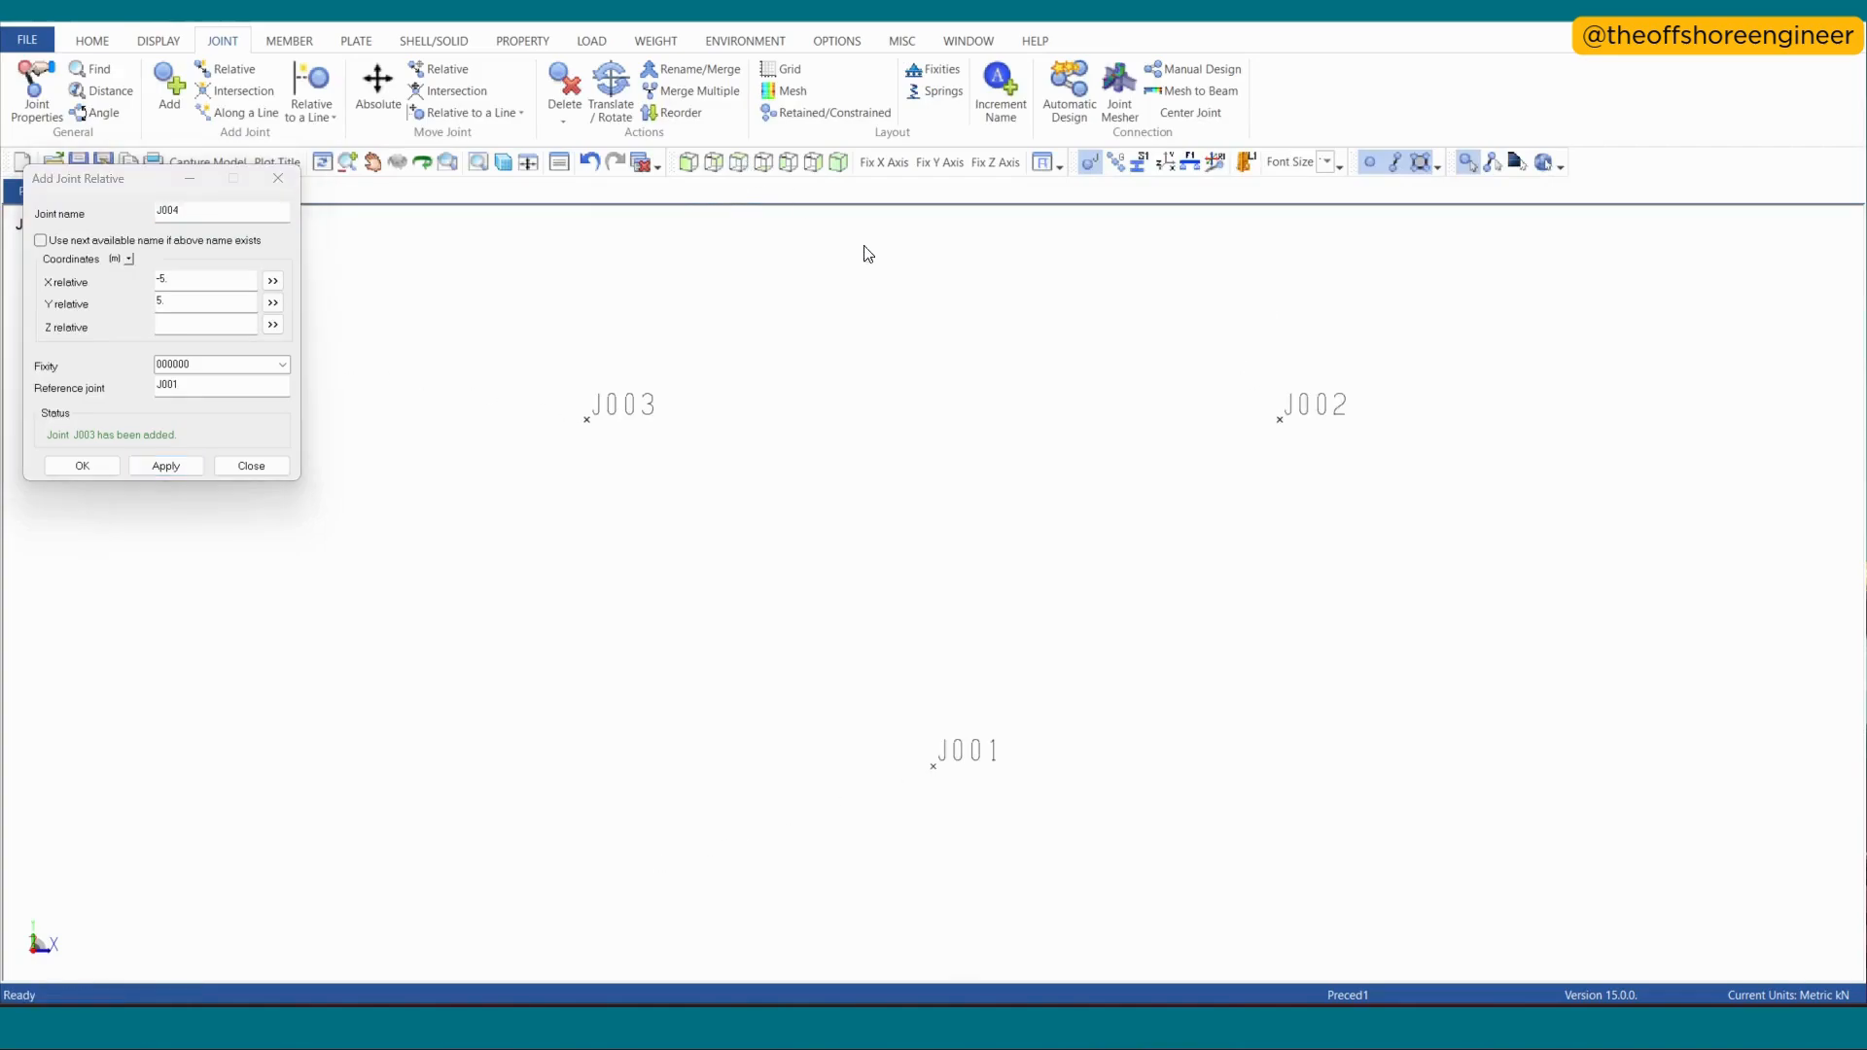
- Add a joint offset -5 m in X and -5 m in Y relative to J001
scroll(903, 326, down, 5)
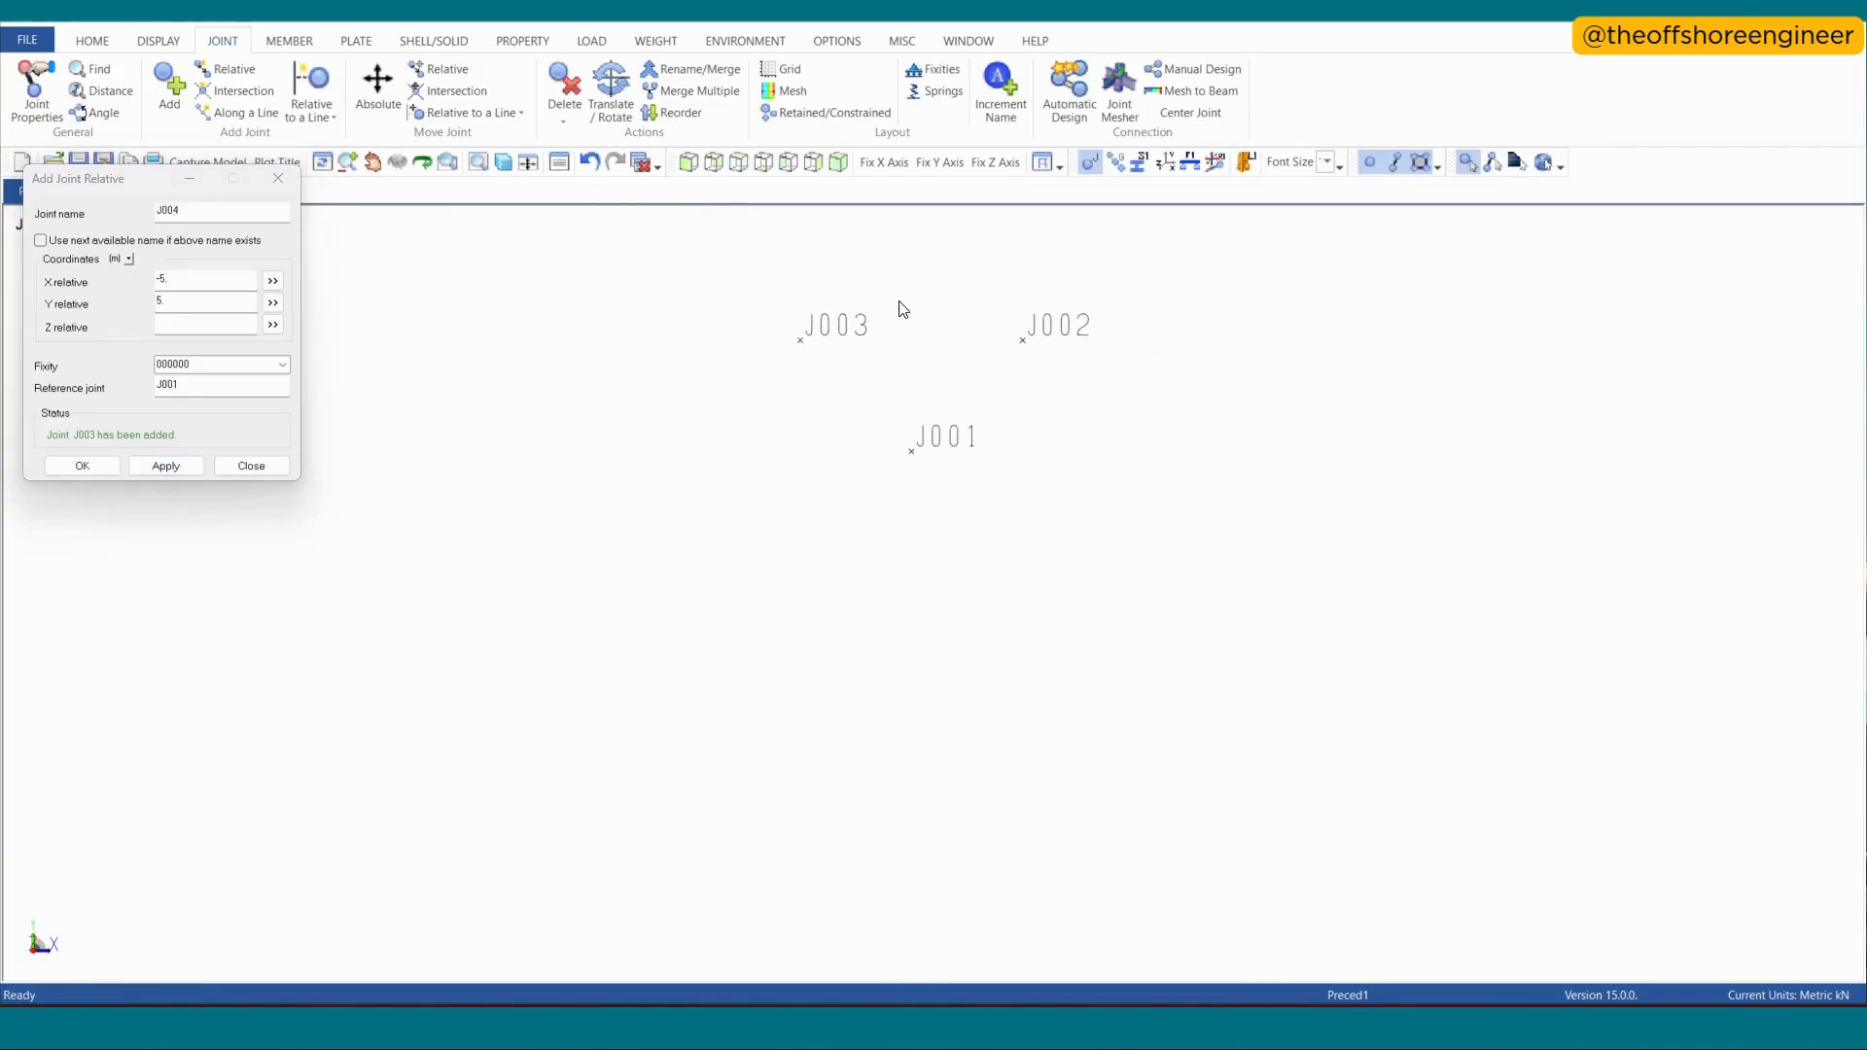
click(165, 306)
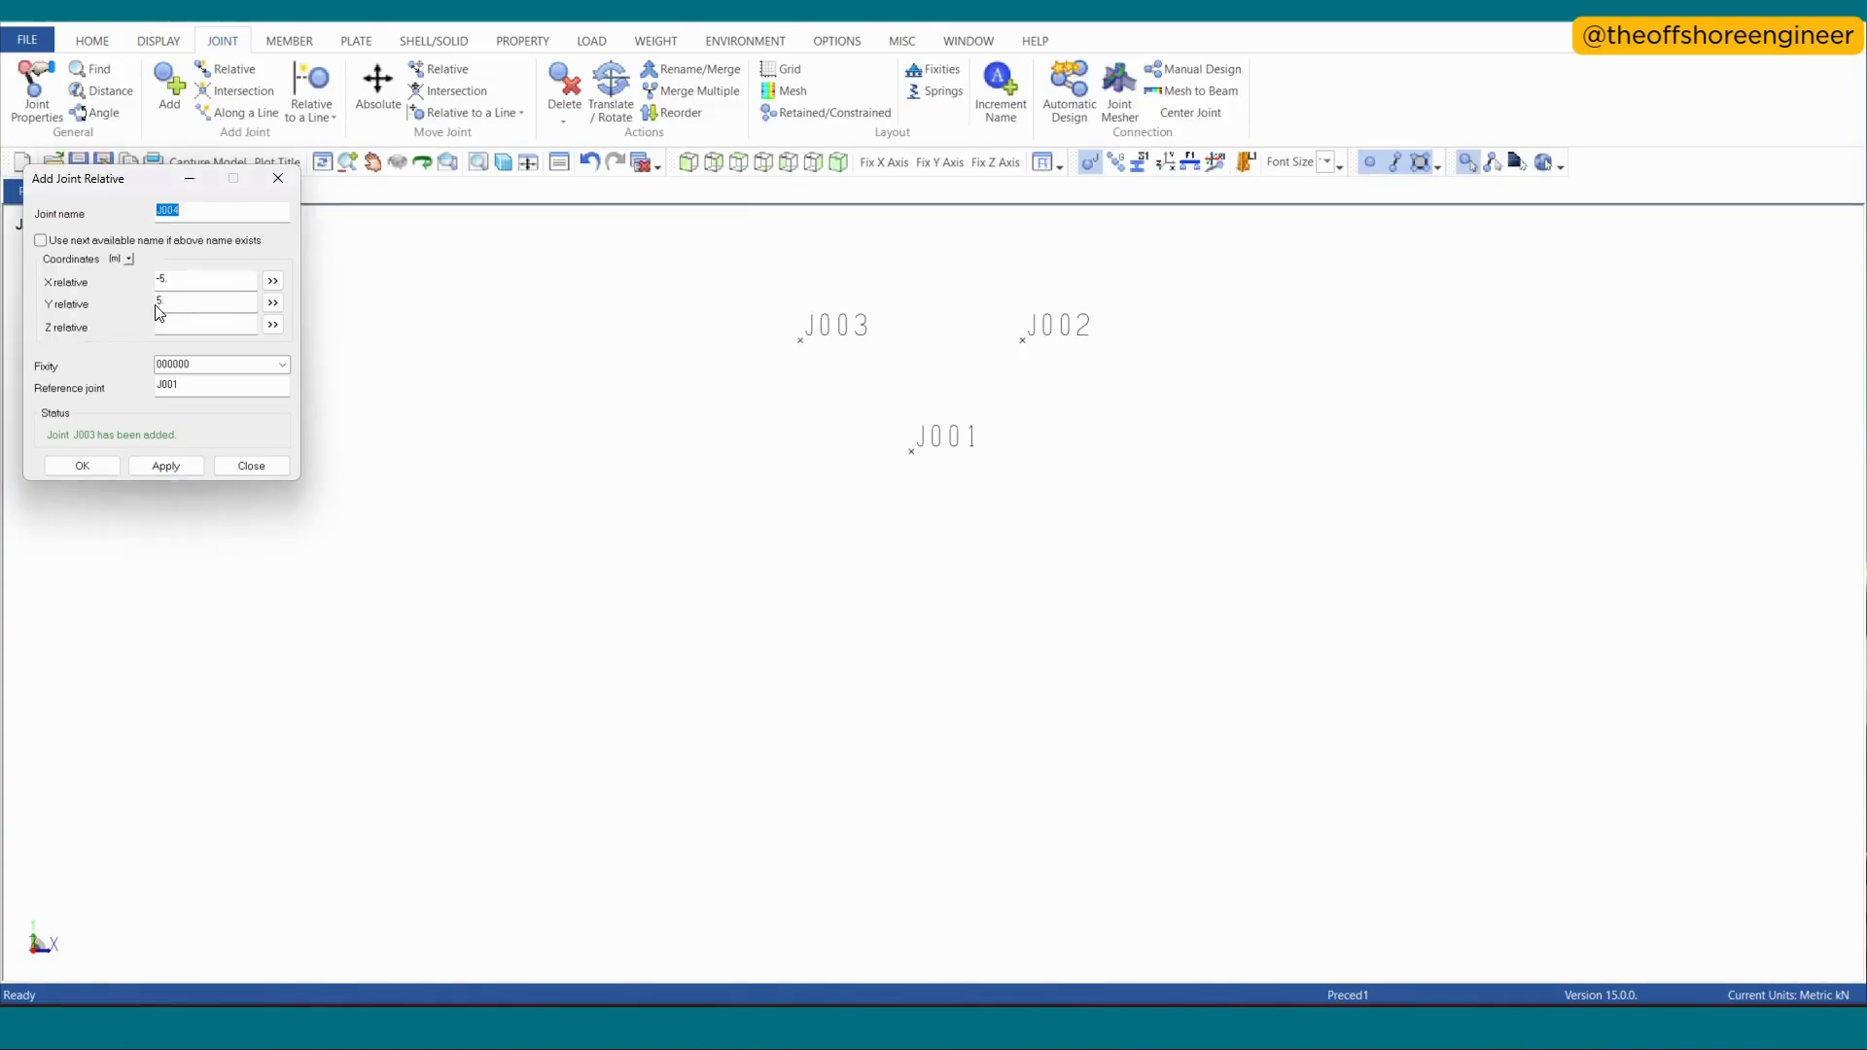
click(160, 307)
text(-)
key(Return)
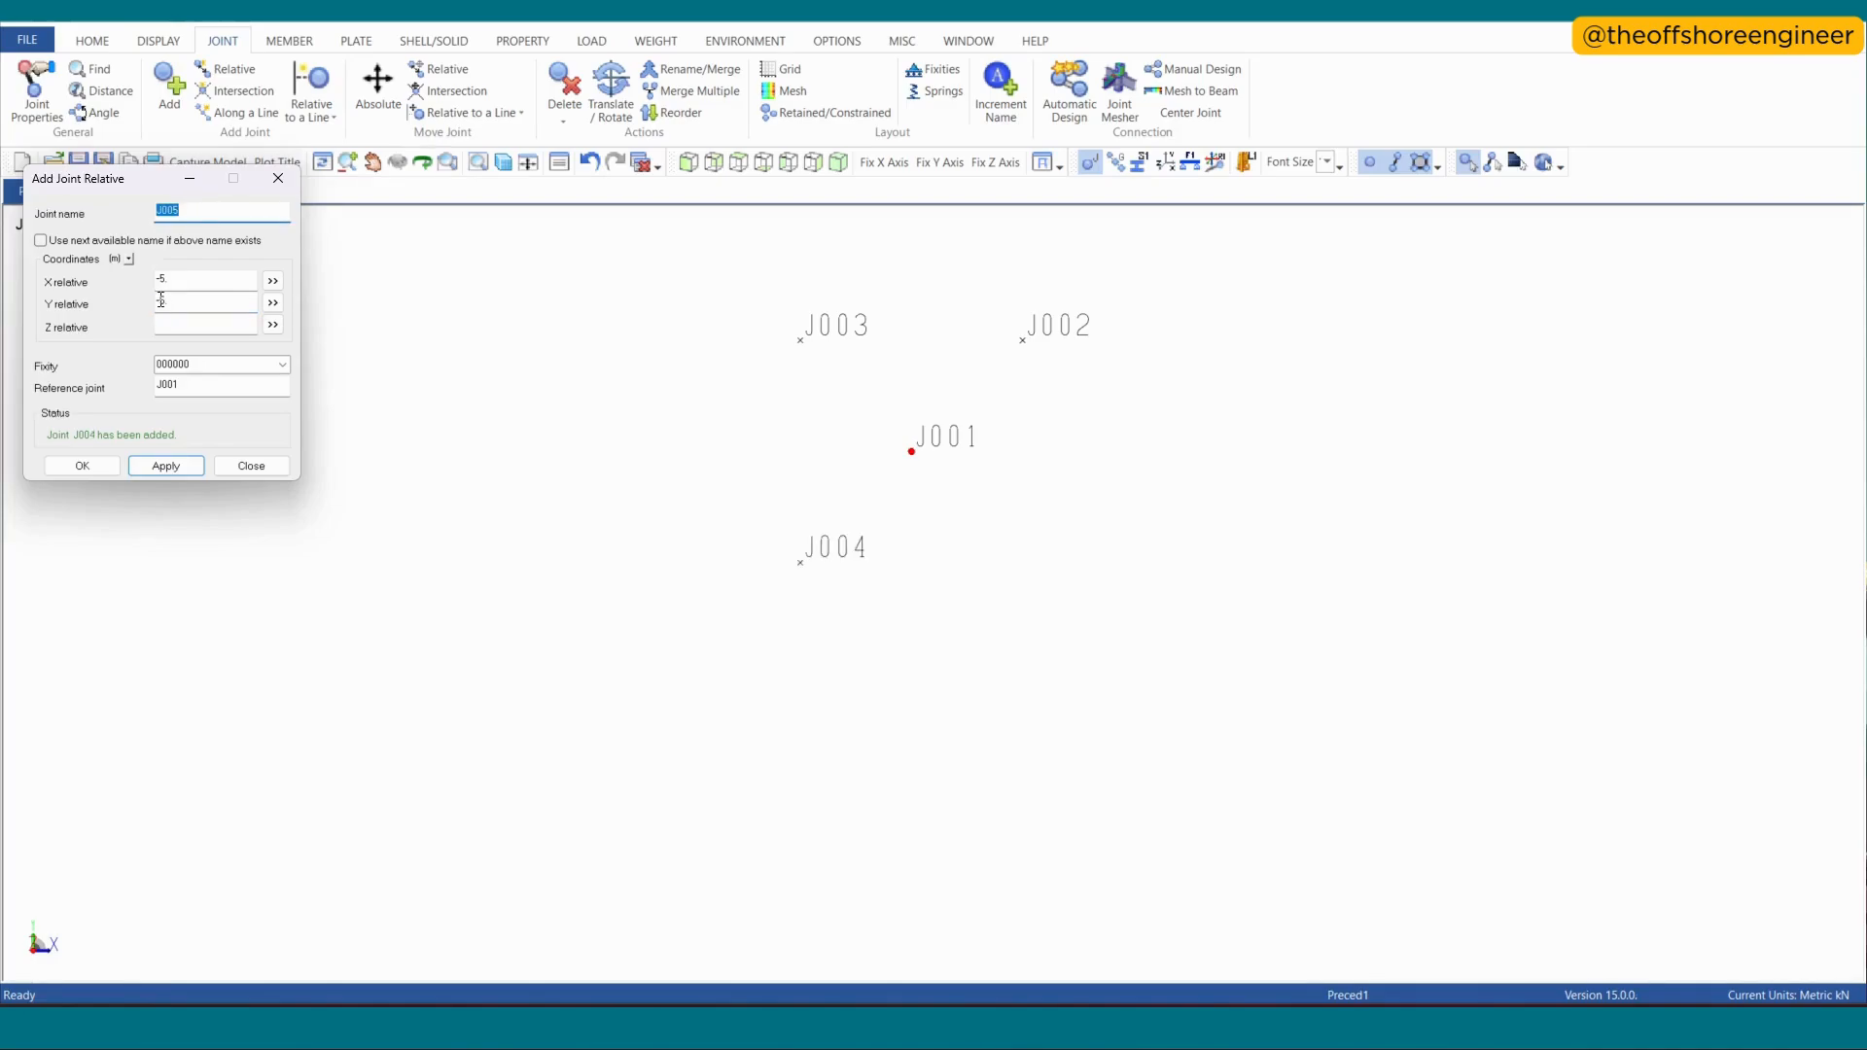
- Add a joint offset 5 m in X and -5 m in Y relative to J001, completing the four corners
click(162, 285)
key(BackSpace)
key(Return)
click(288, 188)
- Add a joint offset only -5 m in Y from J001, midway between J004 and J005
scroll(1167, 468, up, 2)
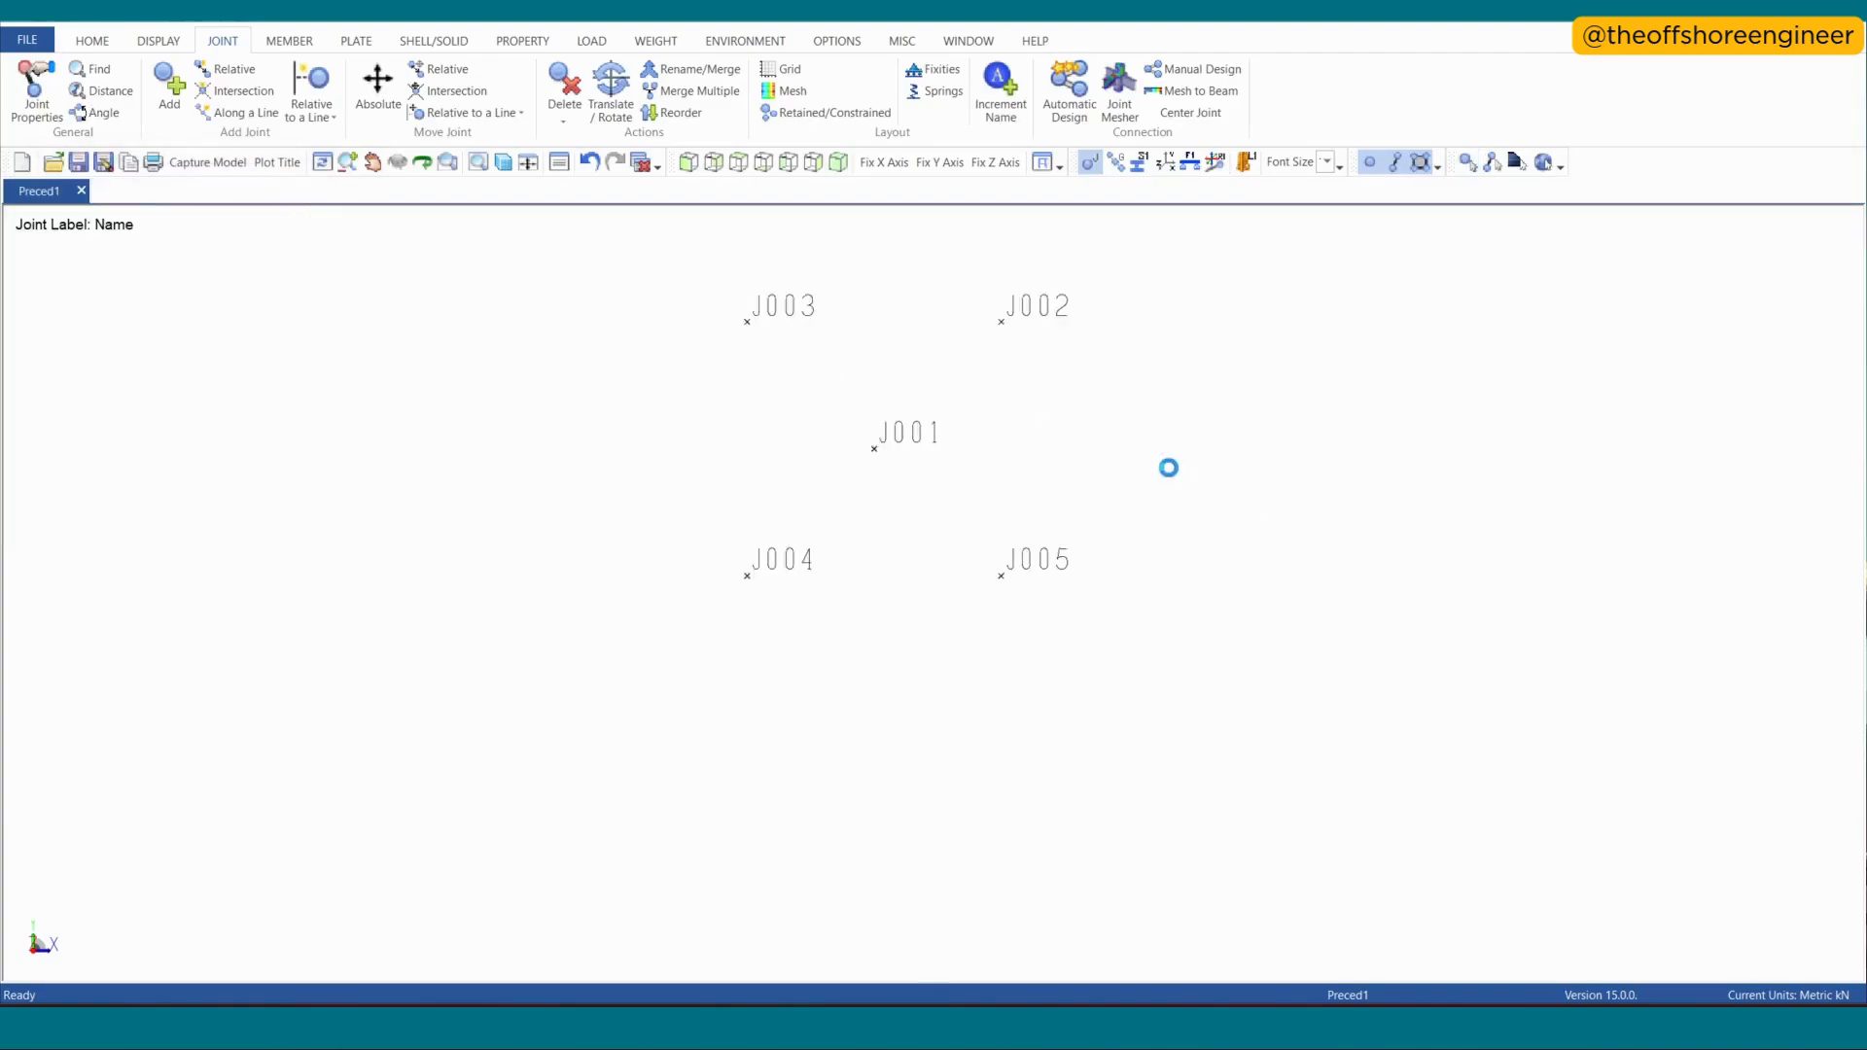
scroll(699, 295, up, 2)
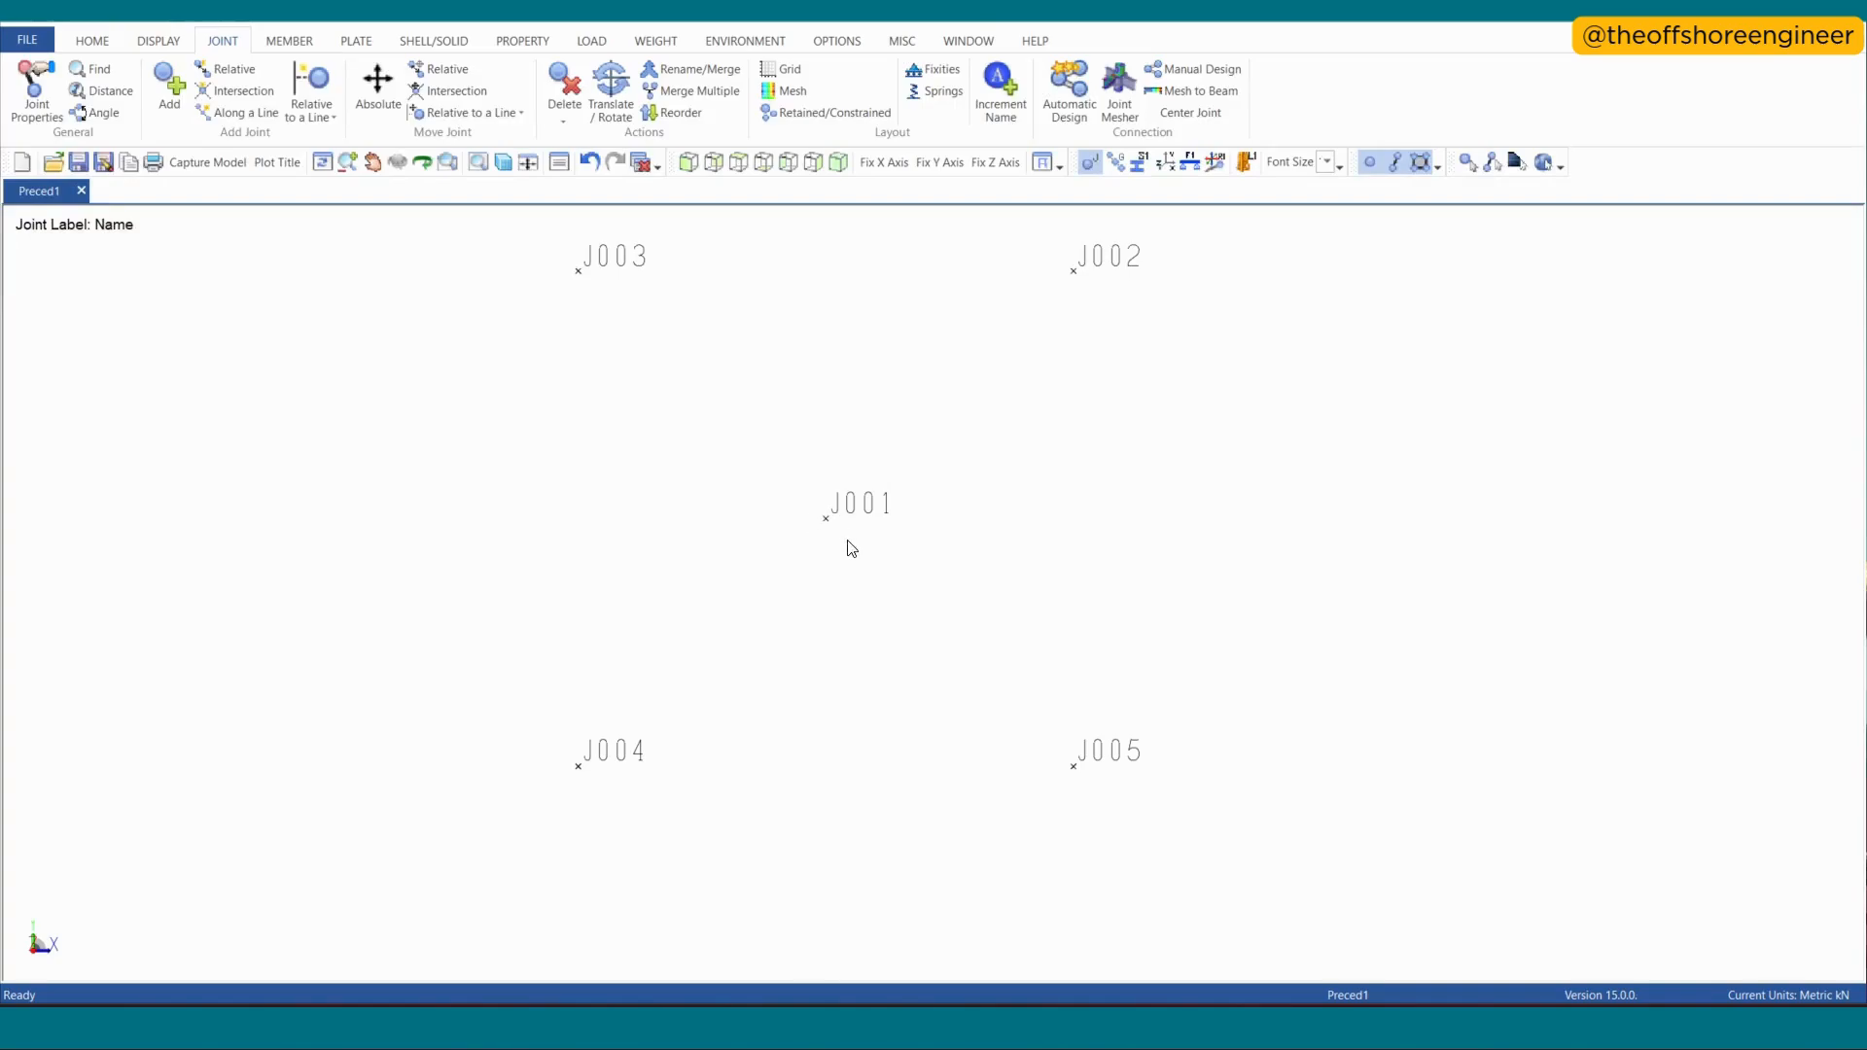
click(230, 69)
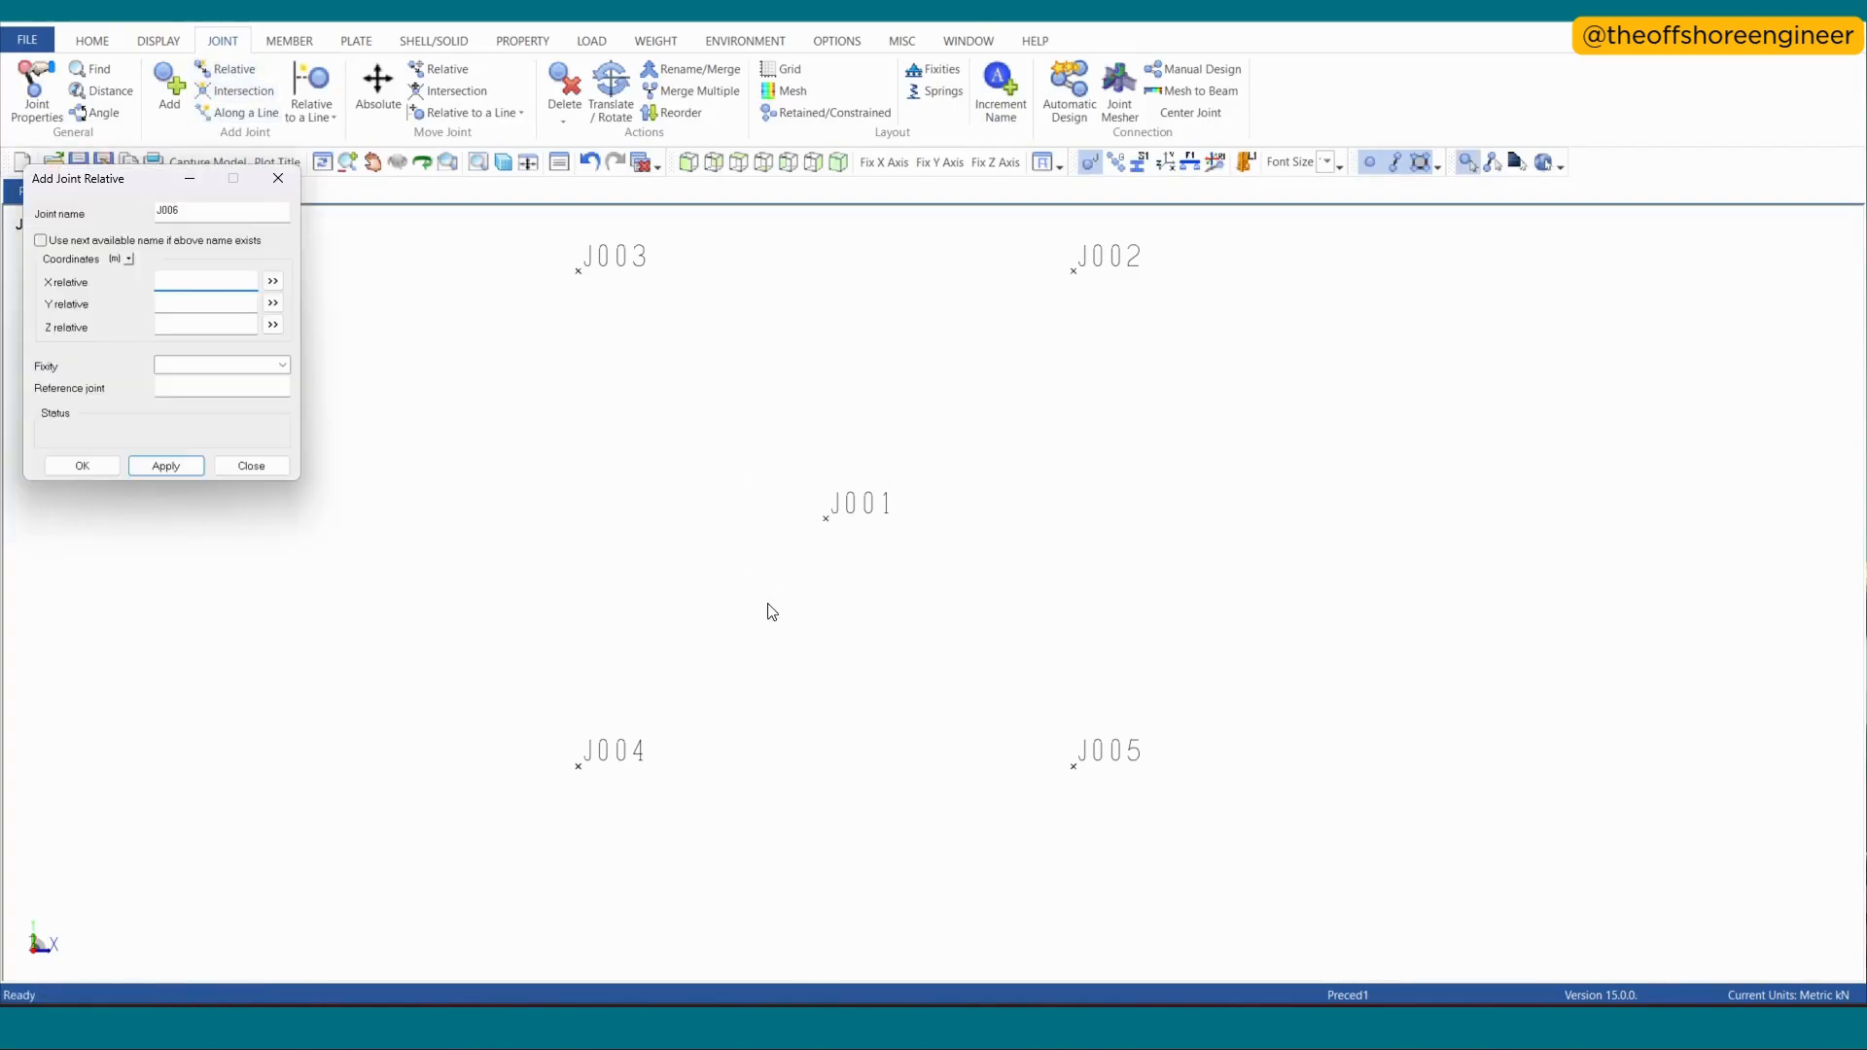
click(837, 537)
click(176, 304)
text(-5)
key(Return)
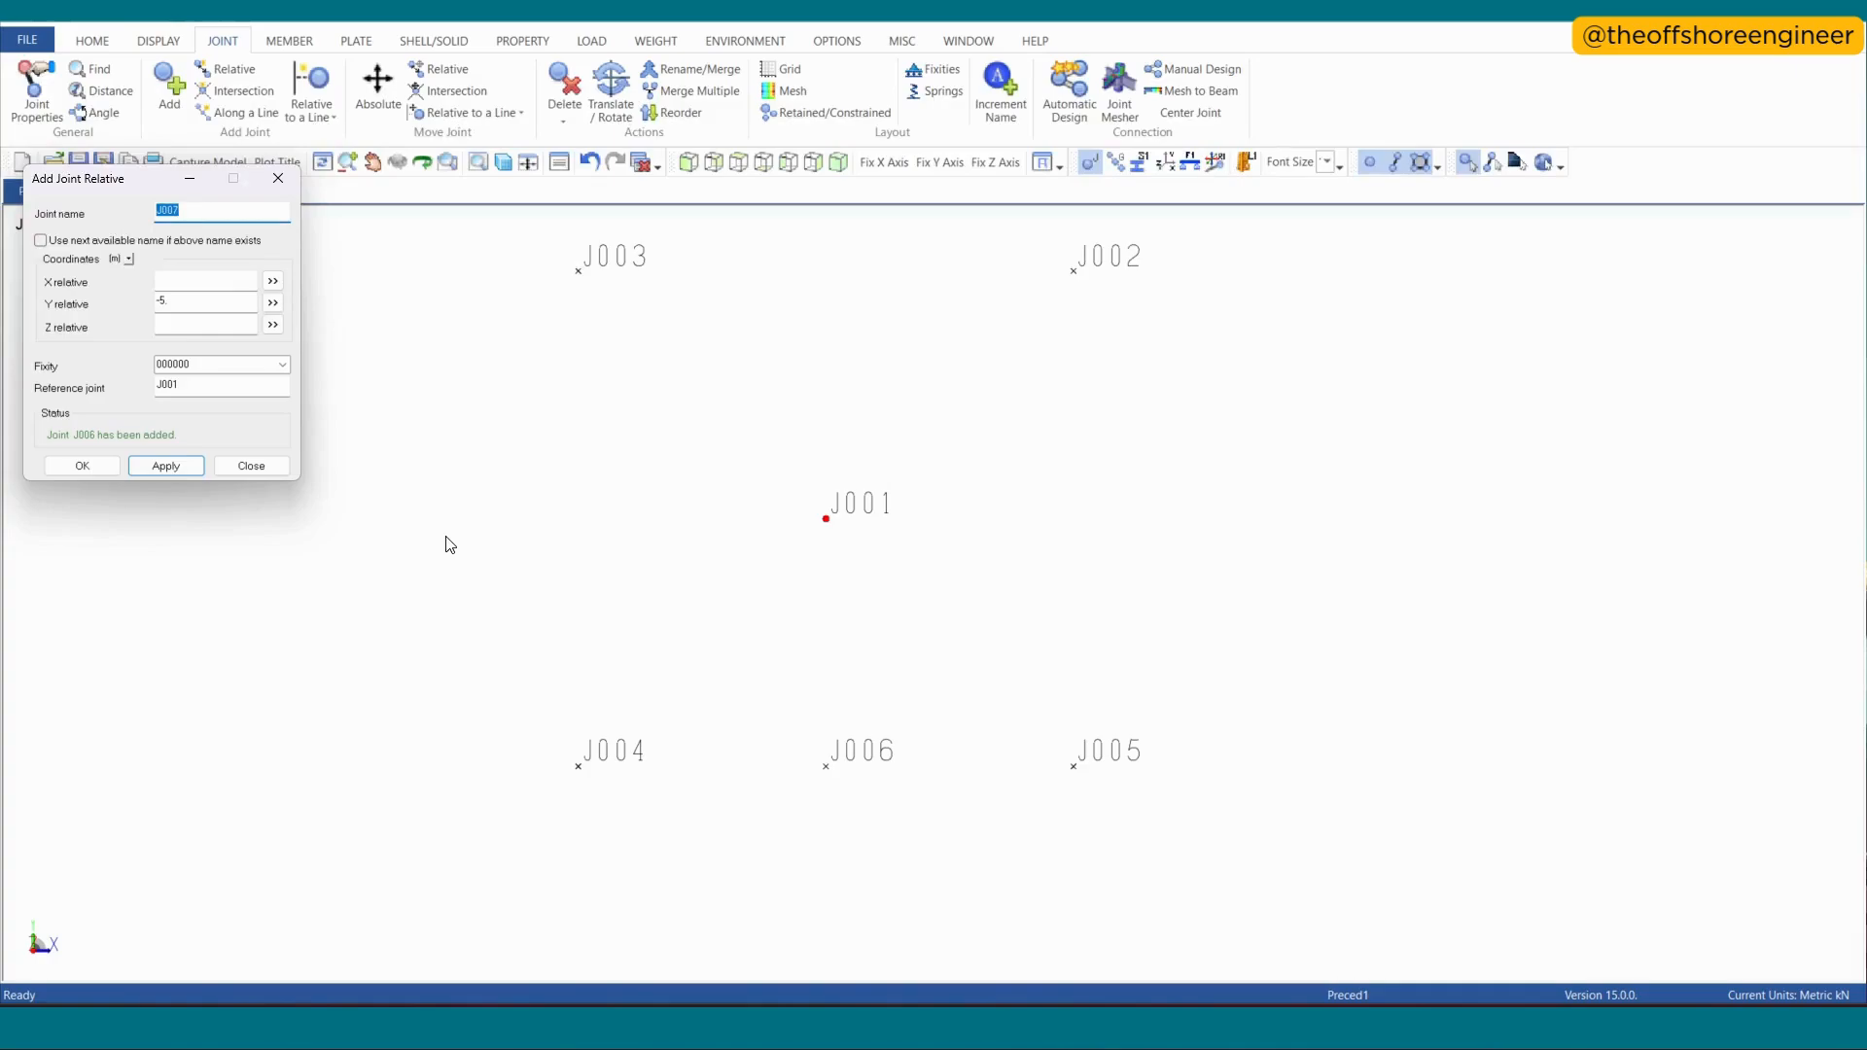
click(278, 178)
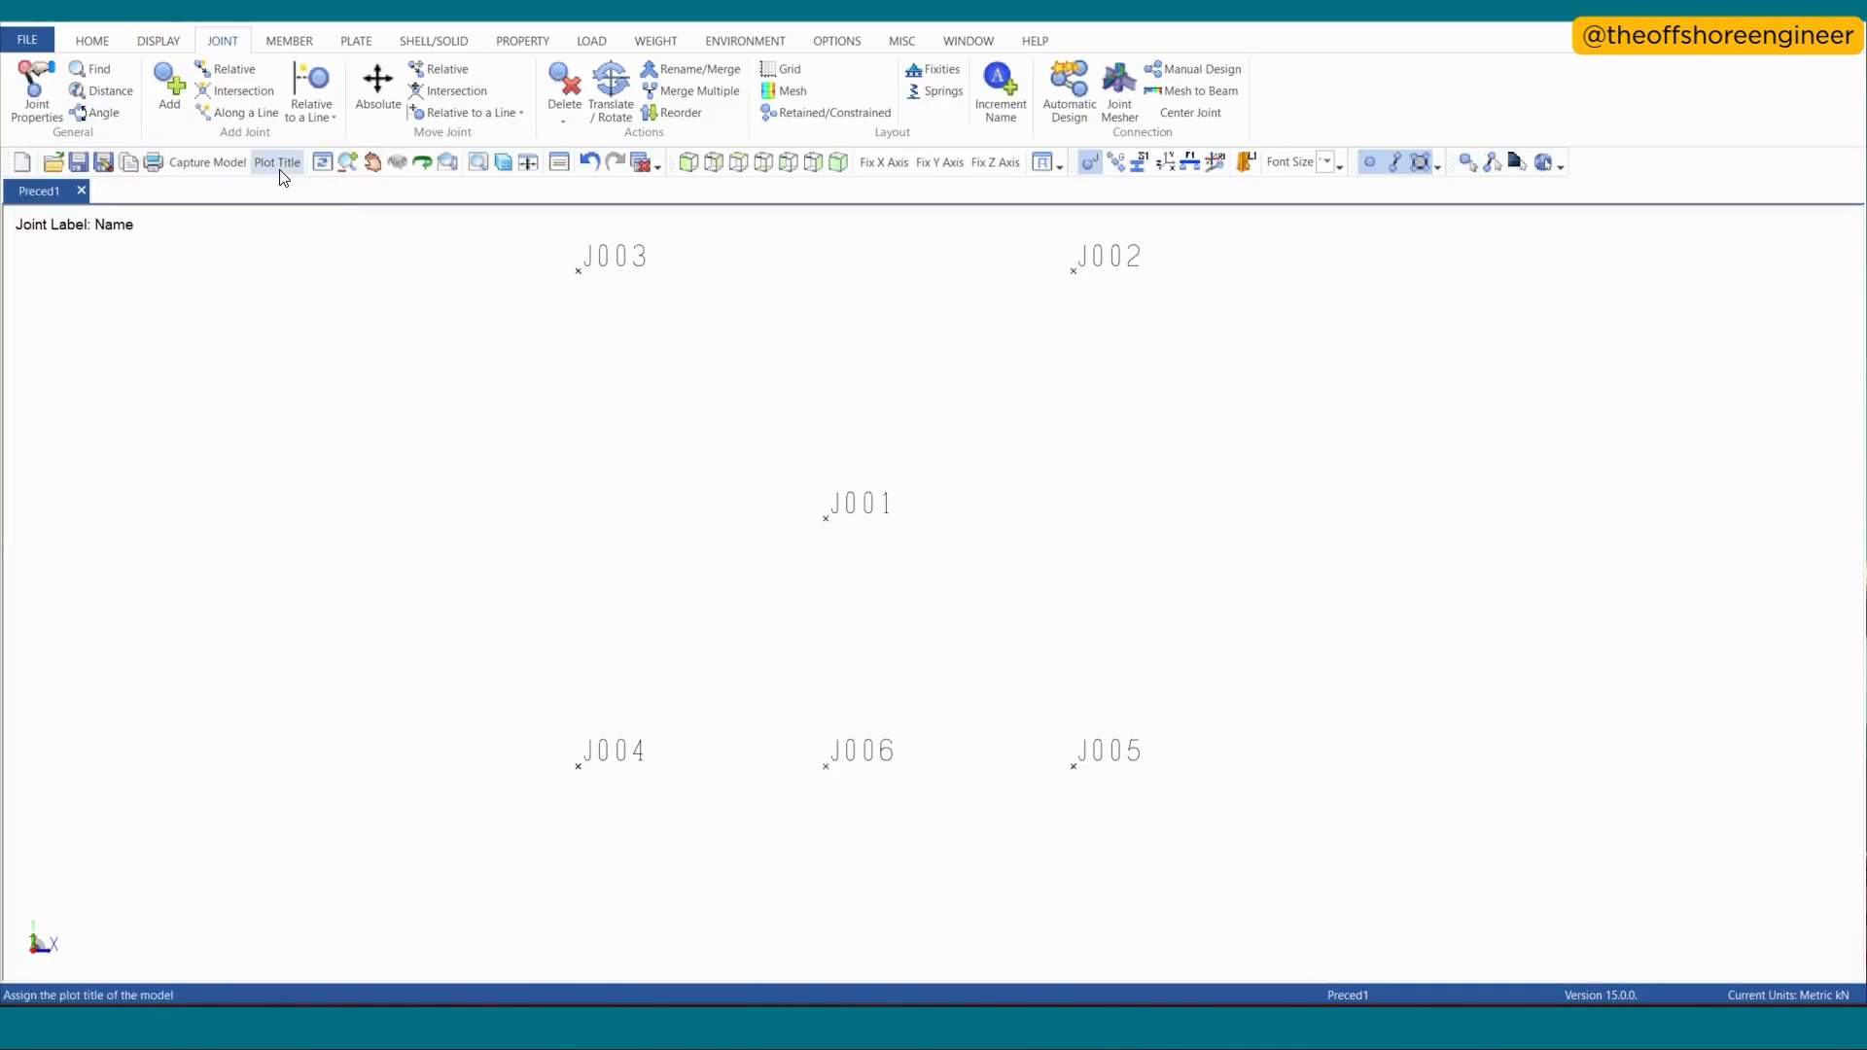
- Add one joint along the line between J003 and J004, dividing it in half
click(247, 113)
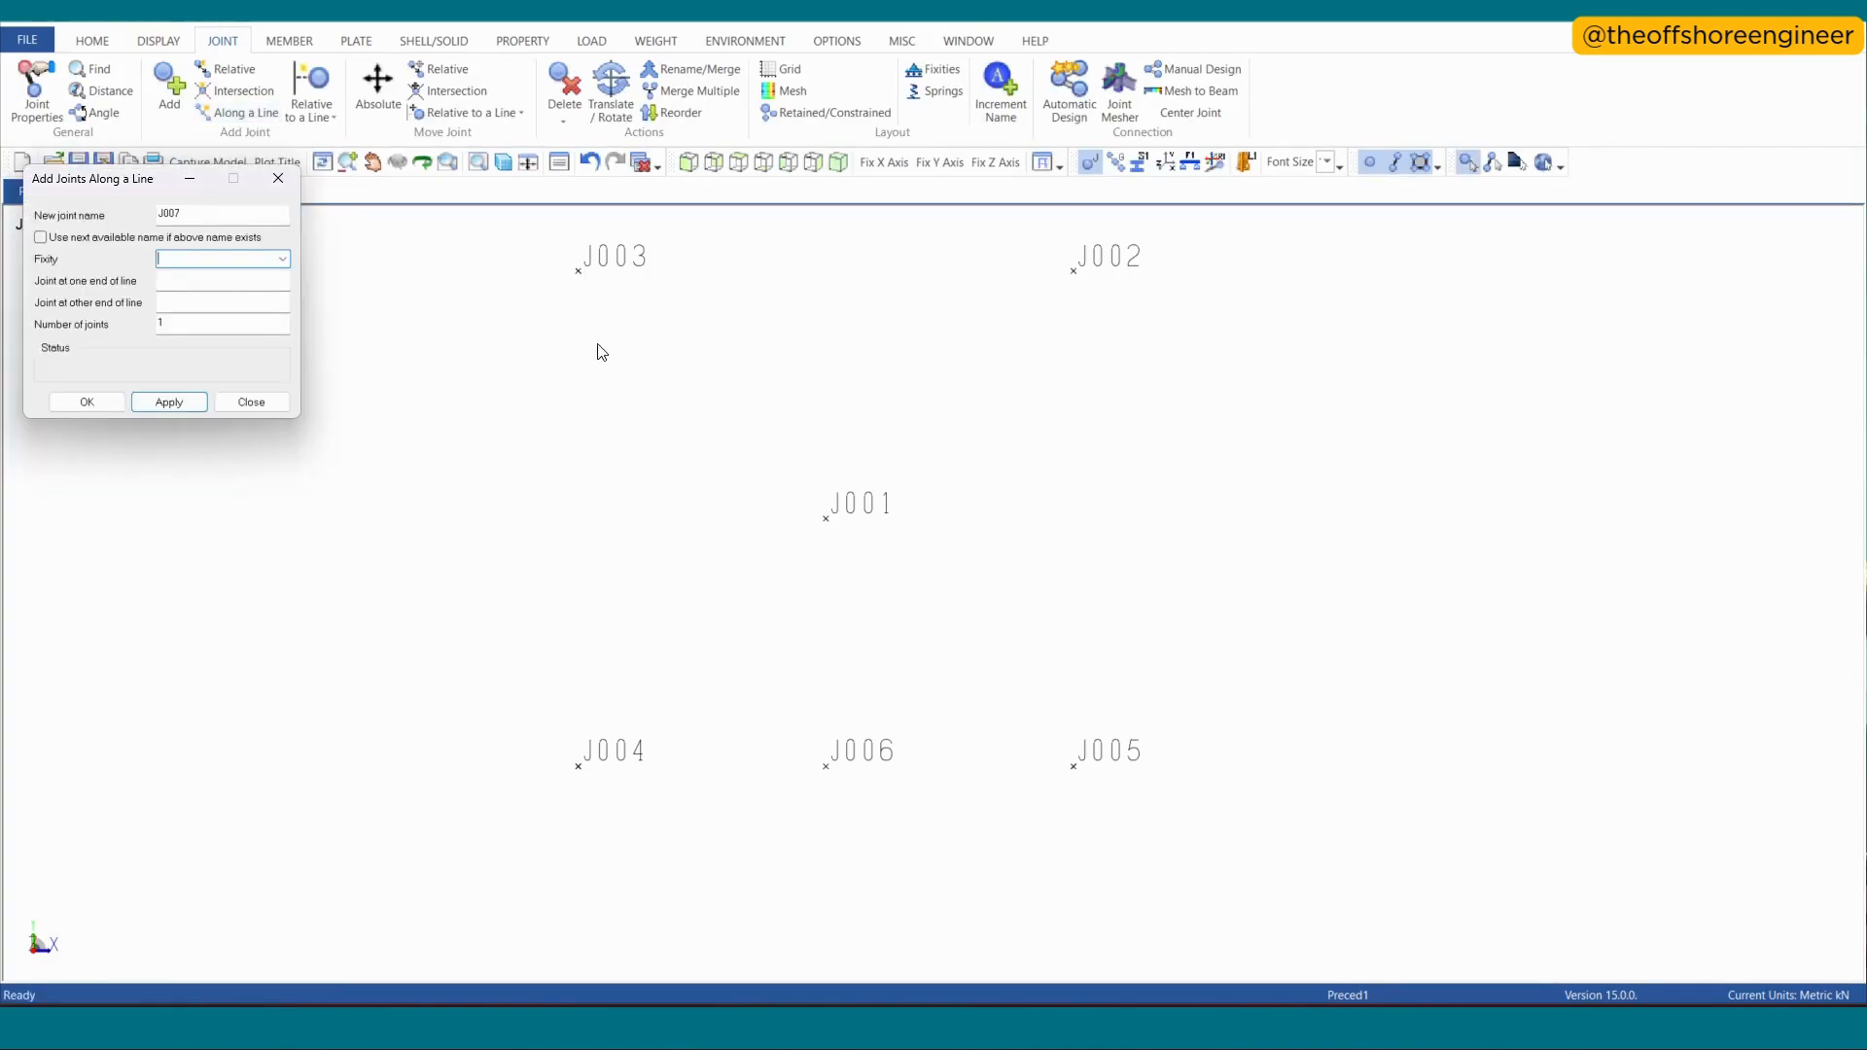
click(584, 274)
click(587, 776)
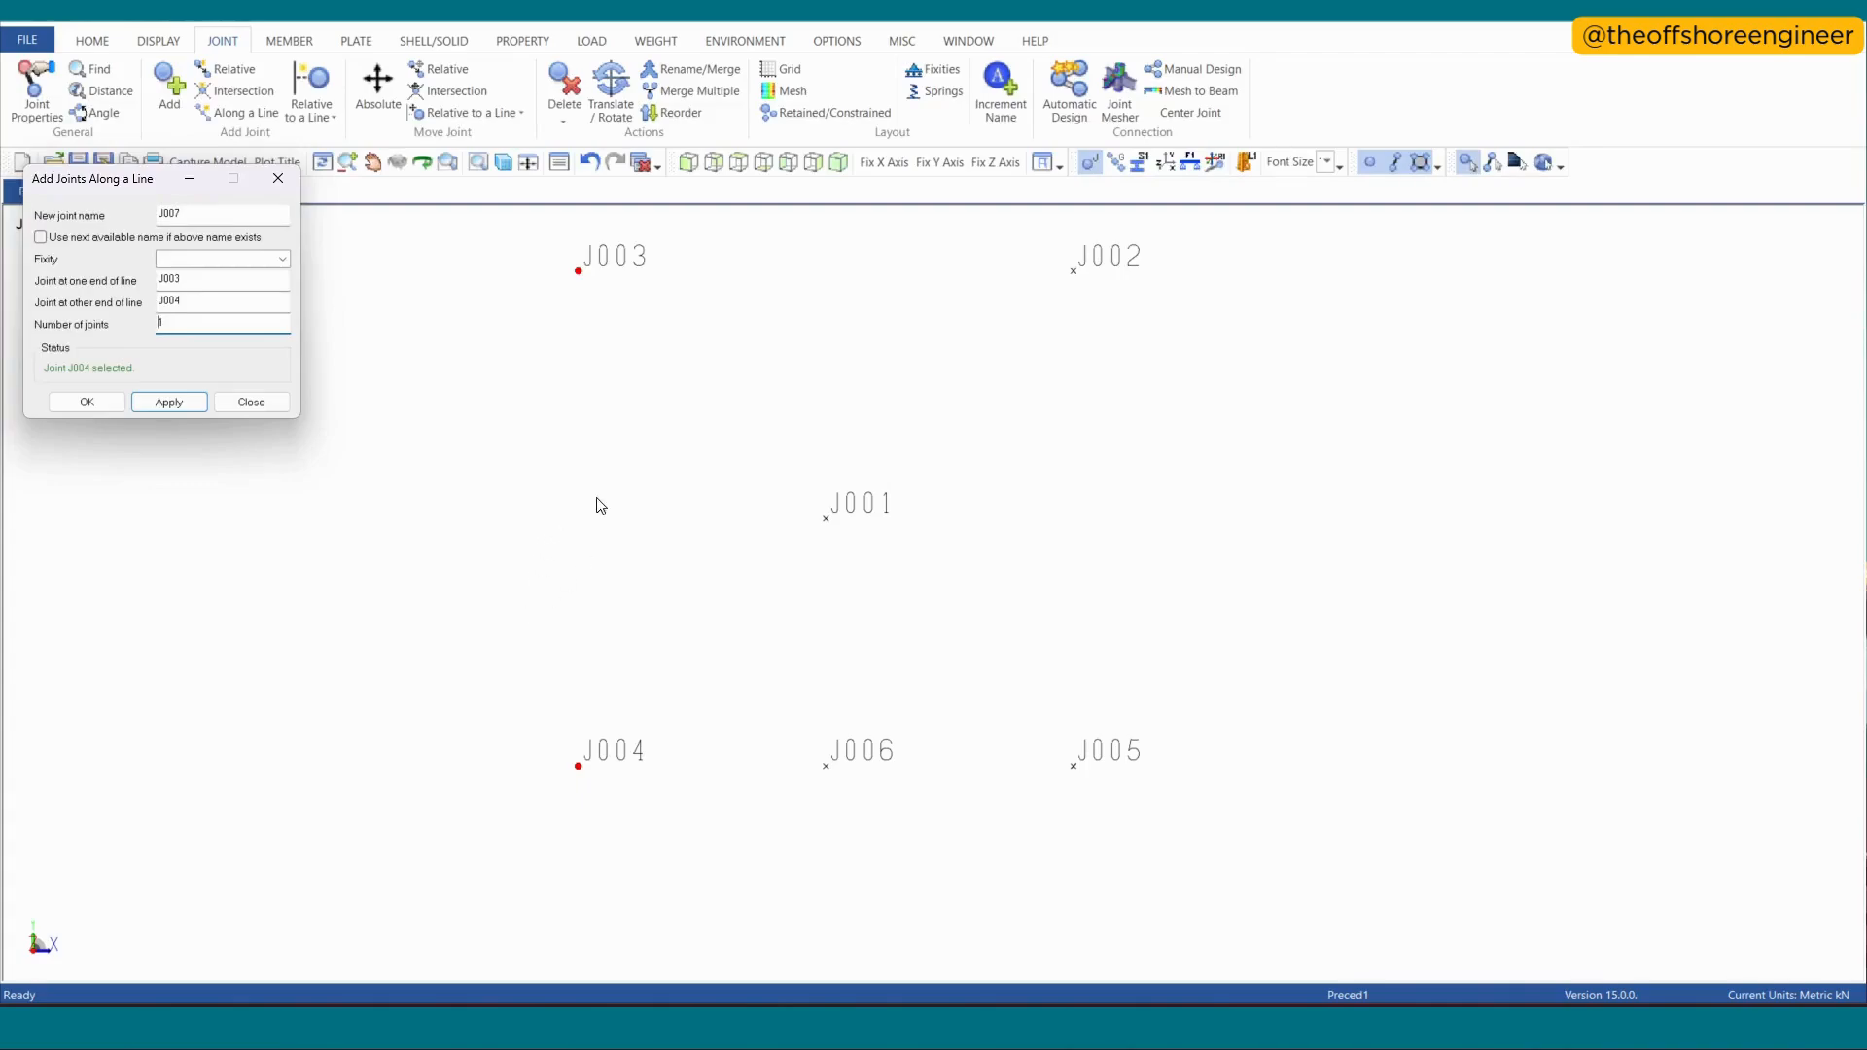
click(173, 407)
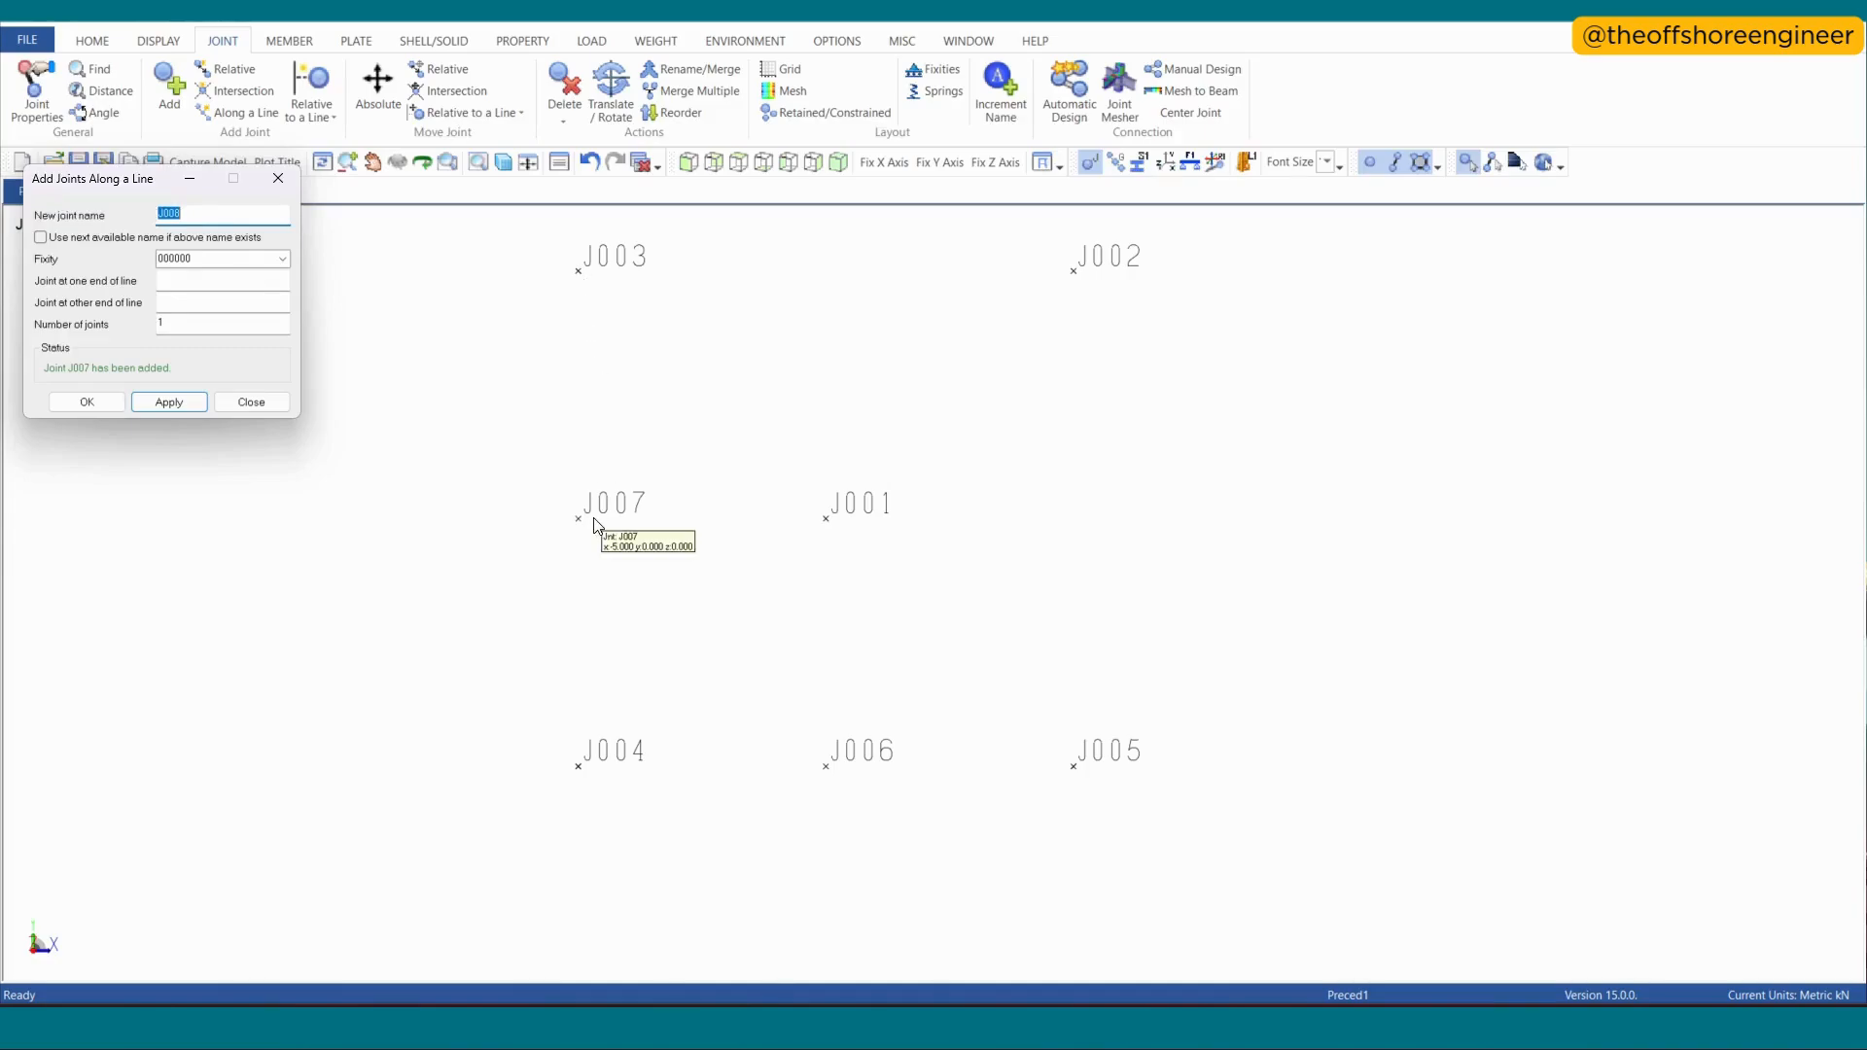
- Add three evenly spaced joints along the line between J003 and J007
click(583, 277)
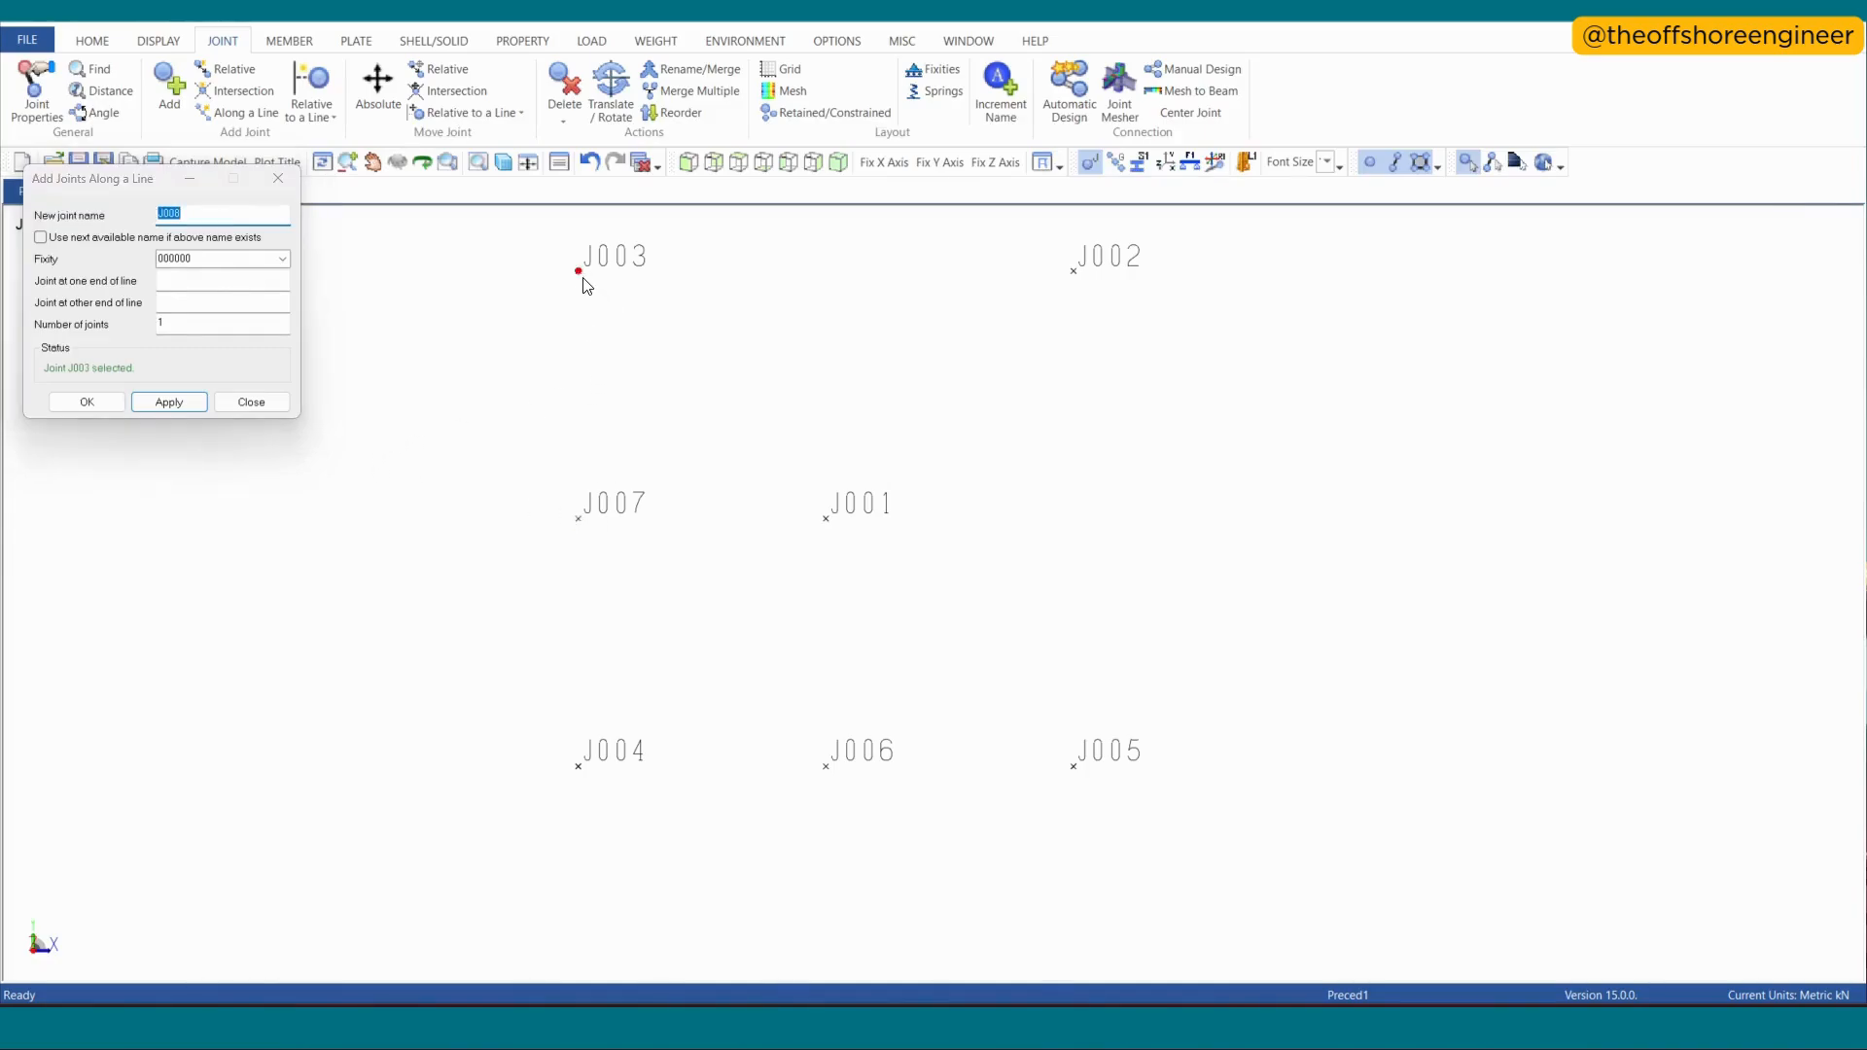
click(586, 516)
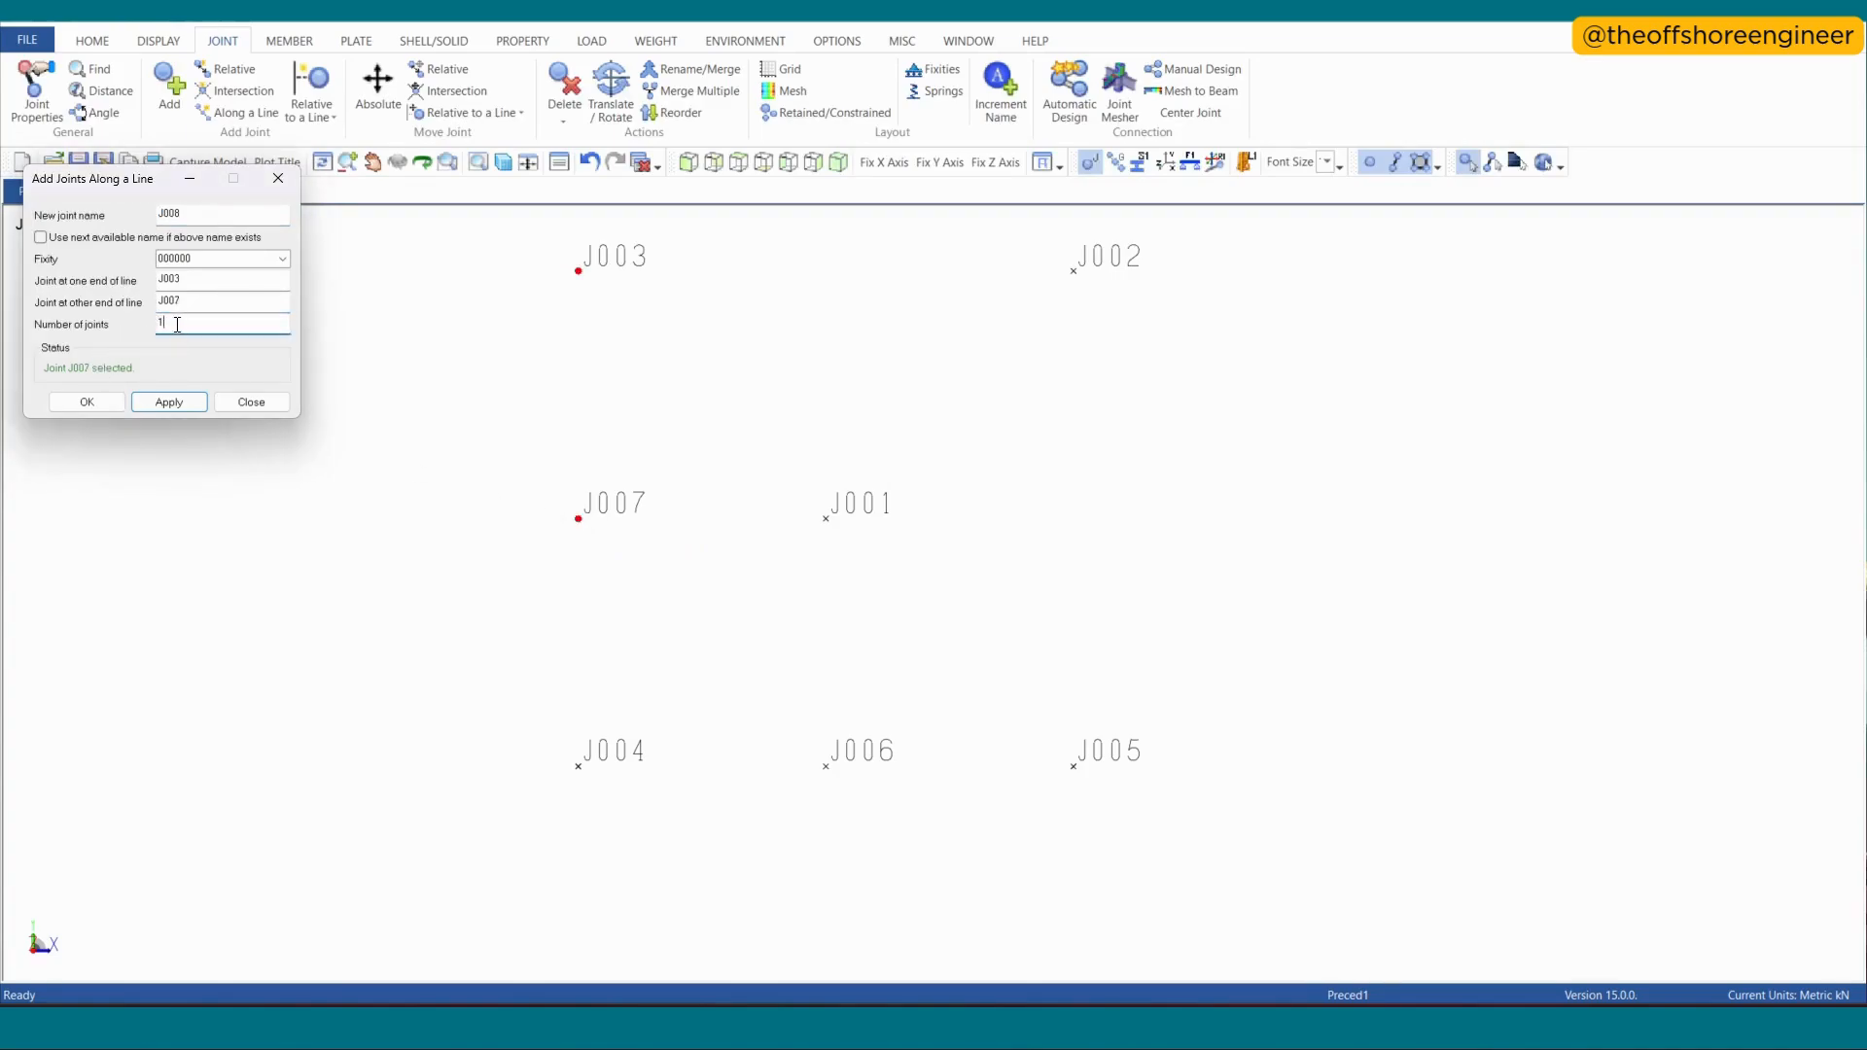
text(3)
click(171, 405)
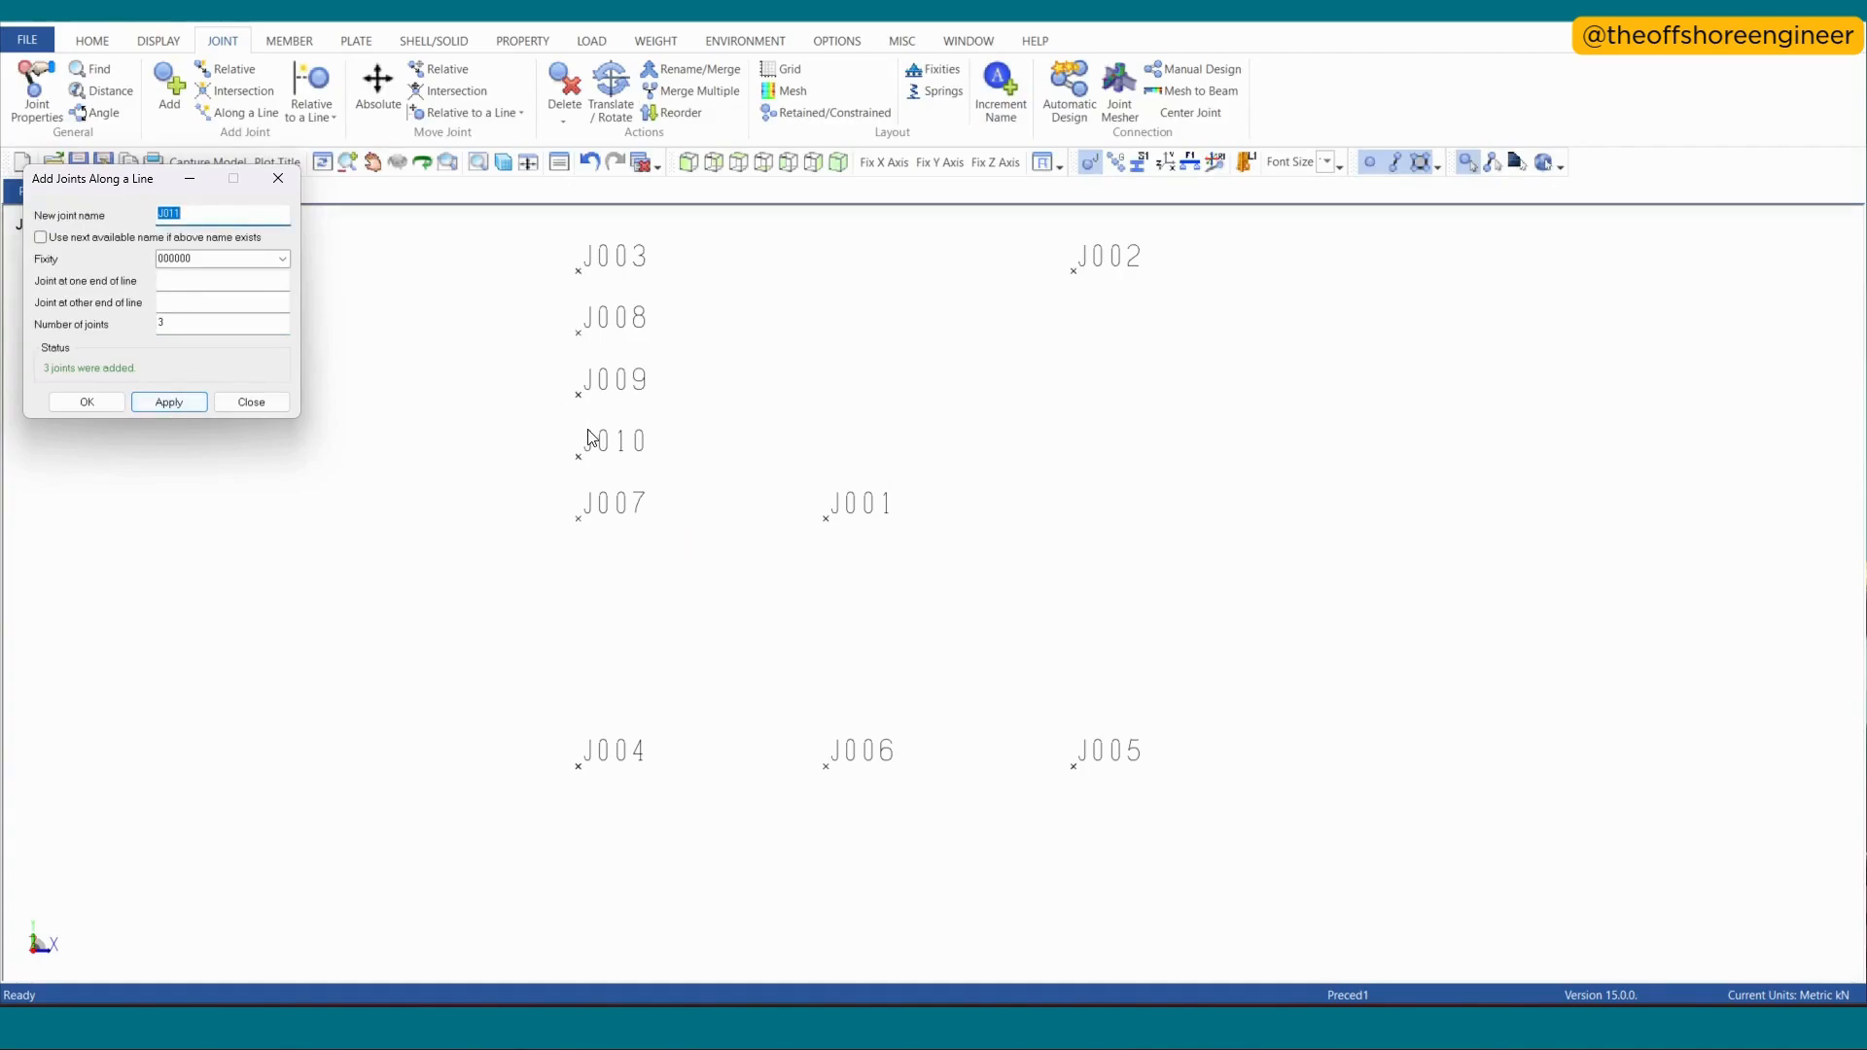
- Undo the three joints added between J003 and J007 and leave the joints-along-a-line command
mouse_move(590, 437)
key(ctrl+z)
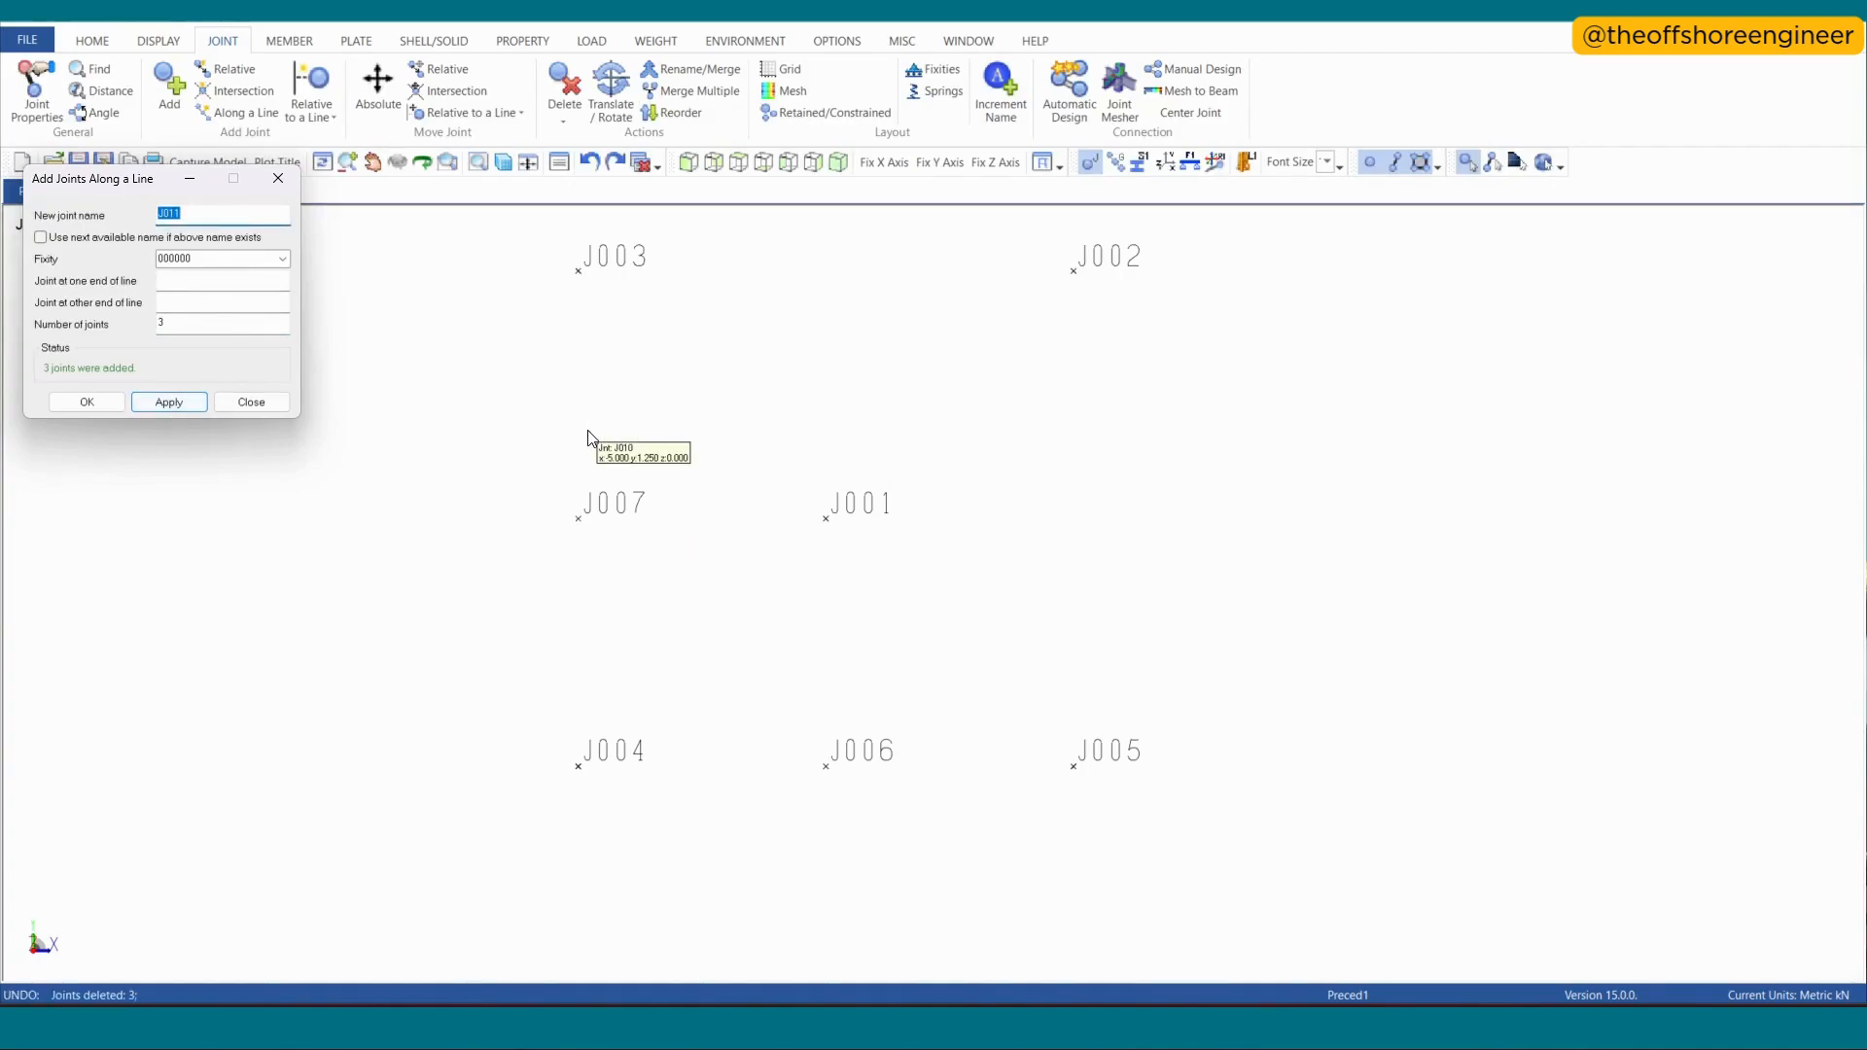
click(278, 178)
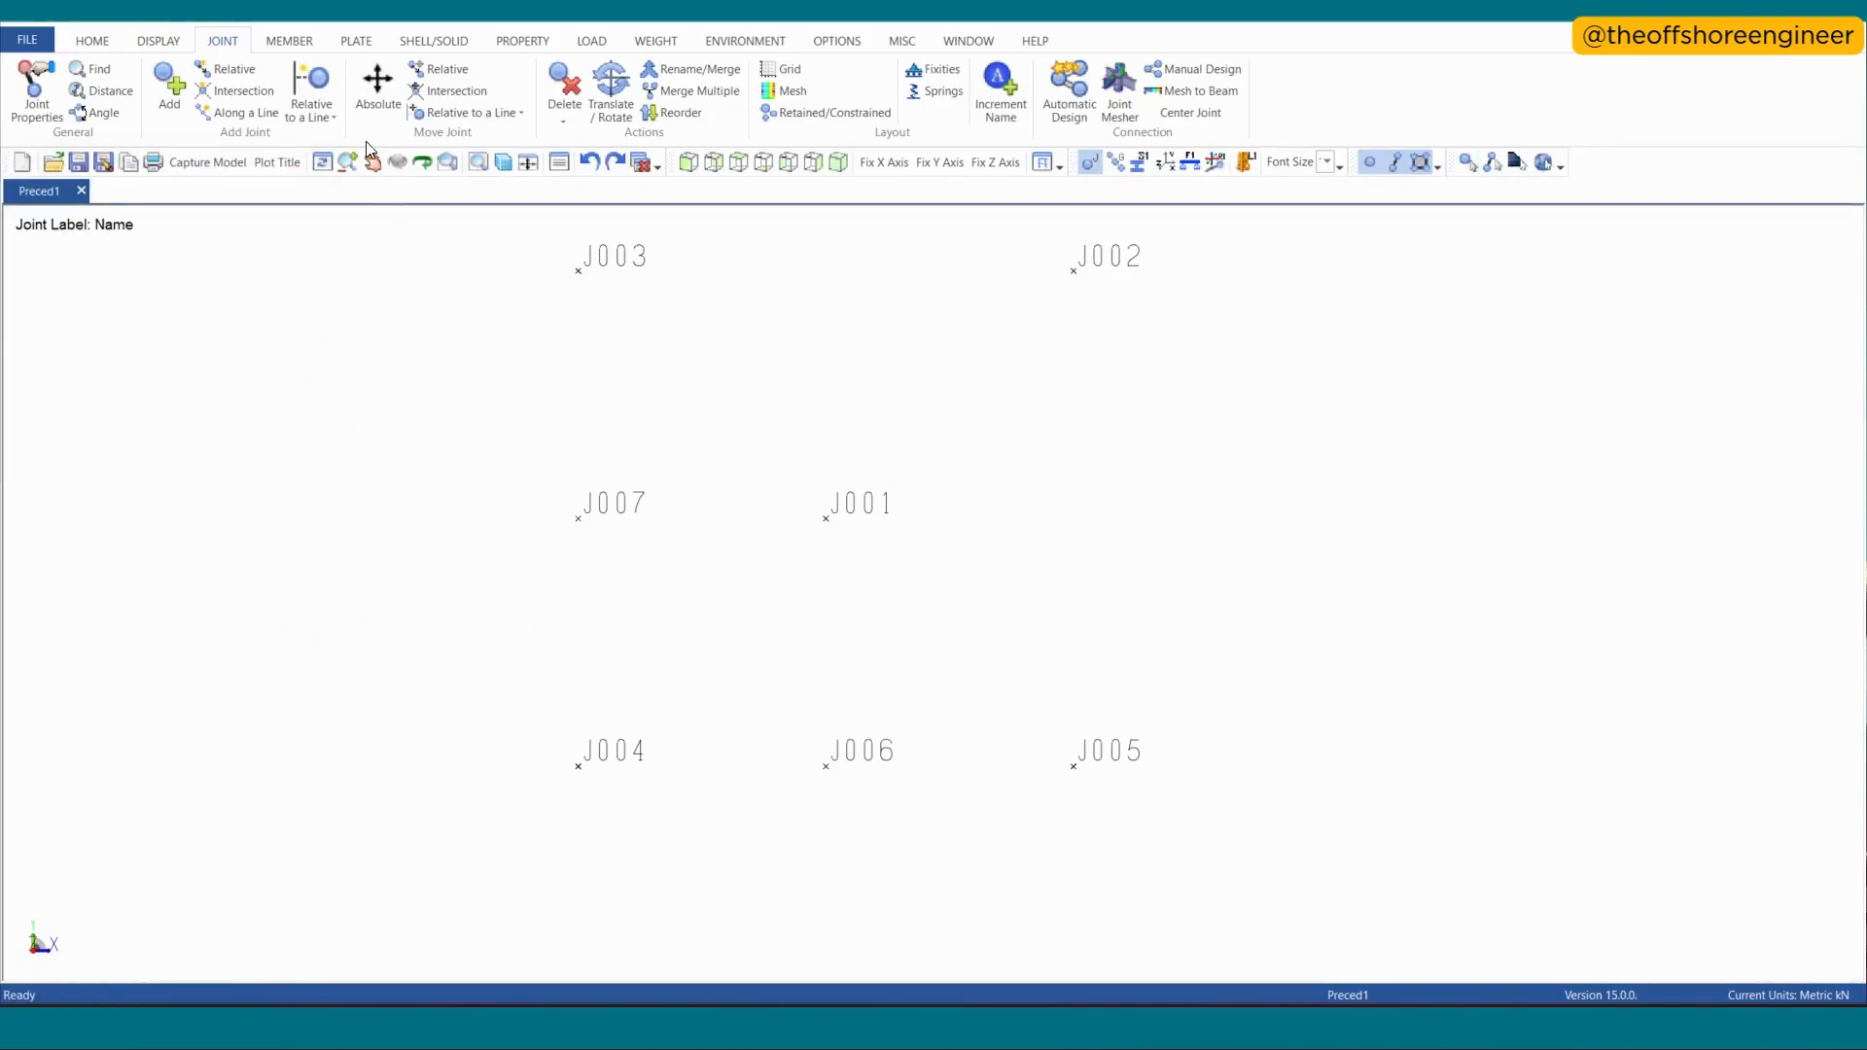
- Add a joint at the intersection of line J003–J002 with line J001–J006
click(235, 94)
click(573, 286)
click(1068, 303)
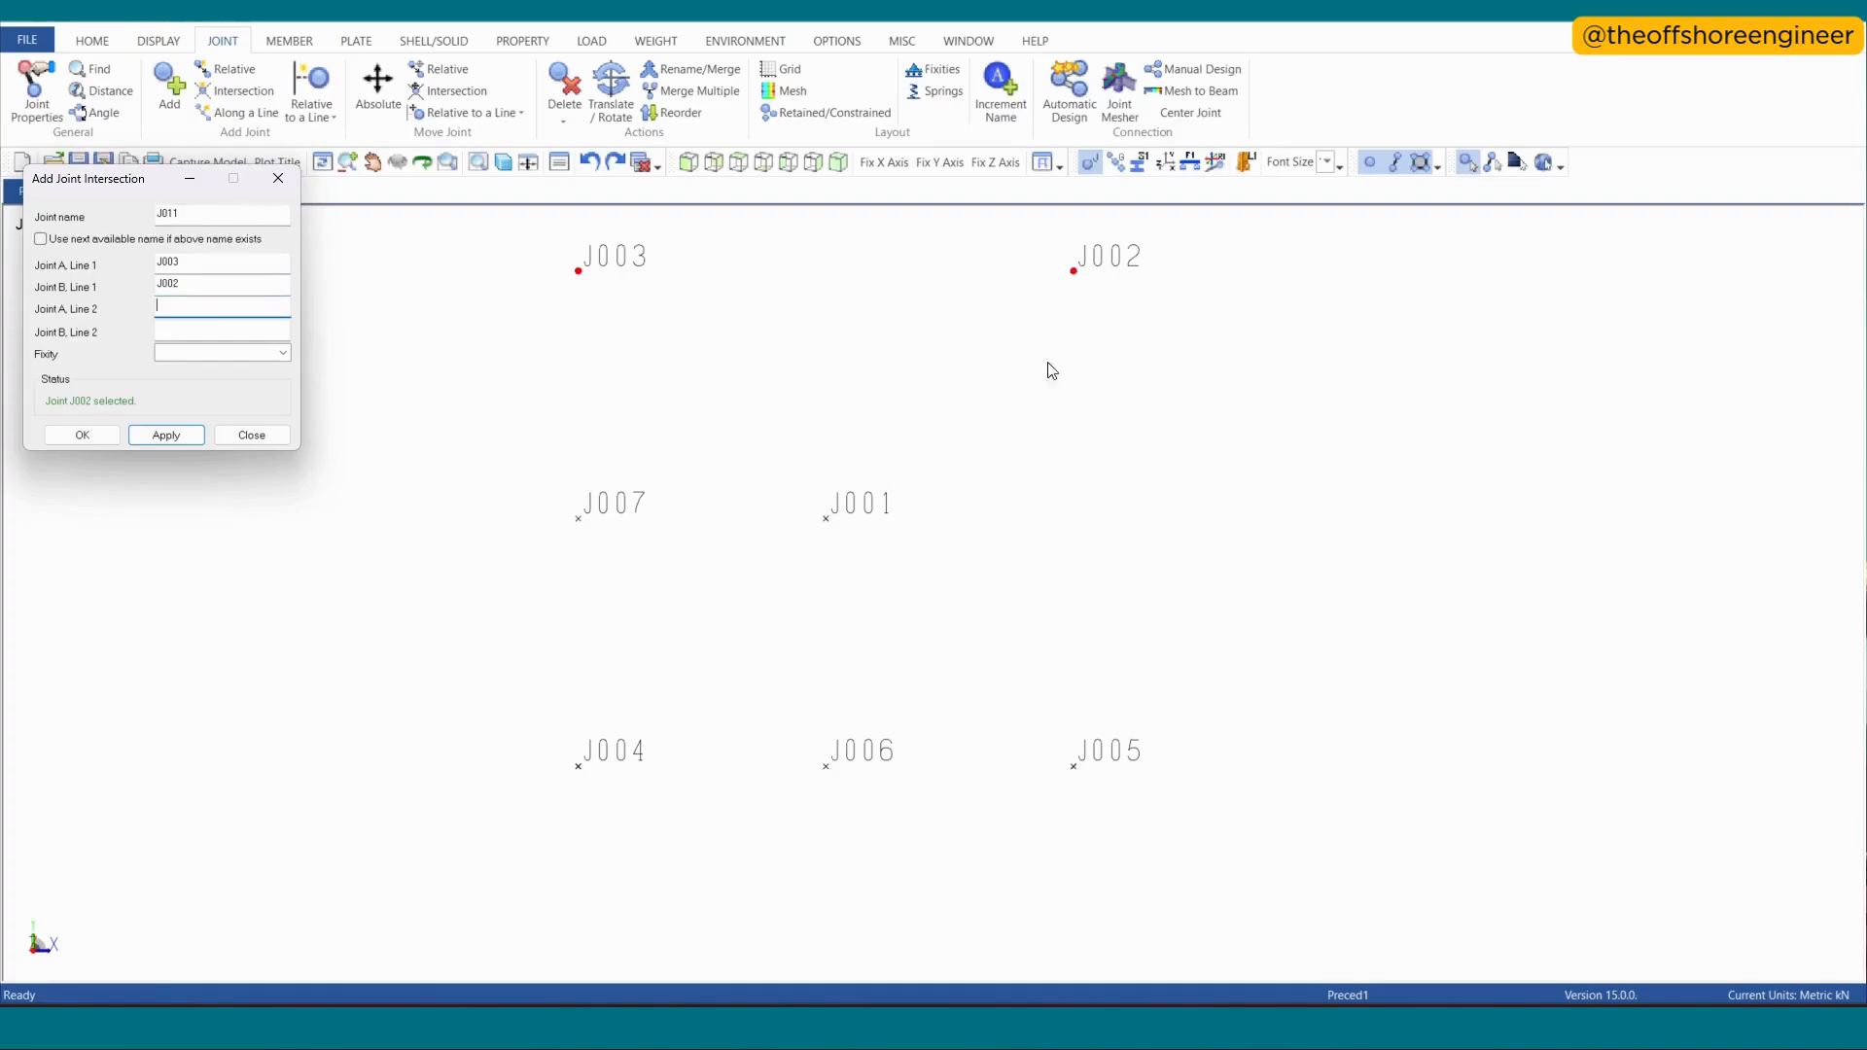
click(839, 535)
click(847, 760)
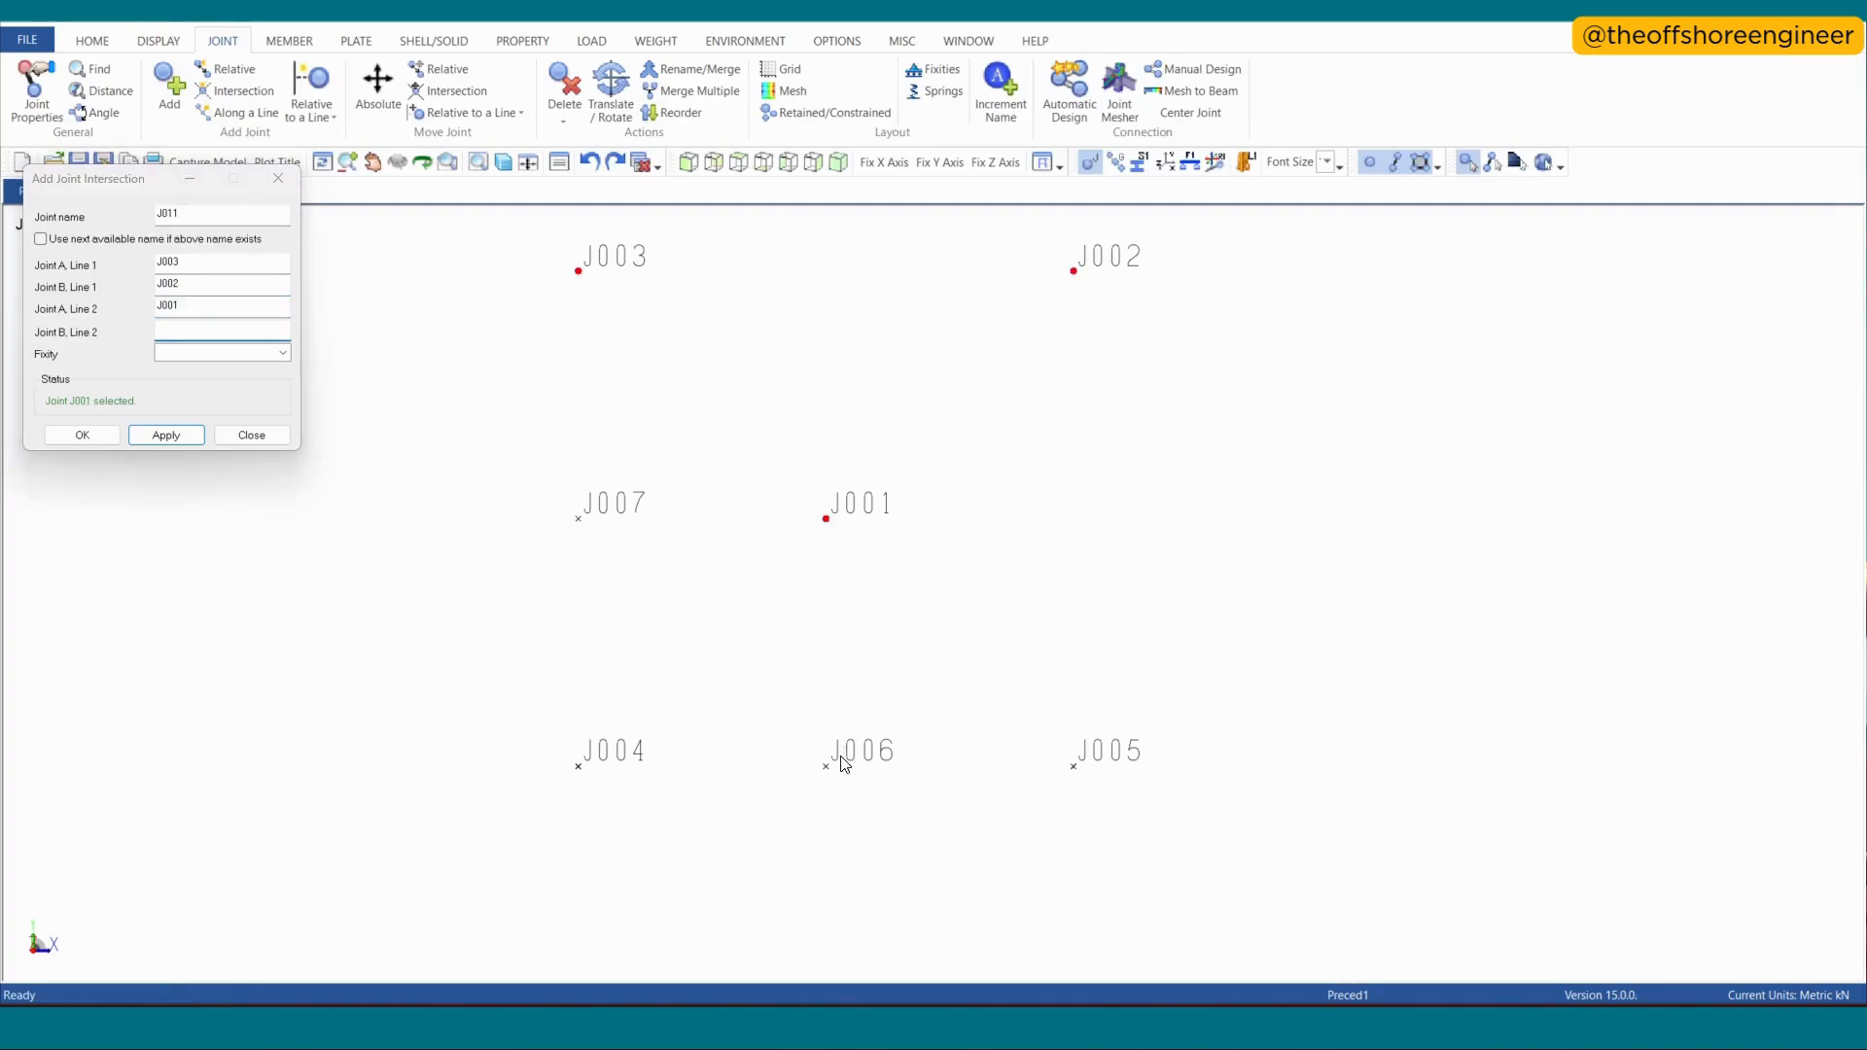
click(163, 436)
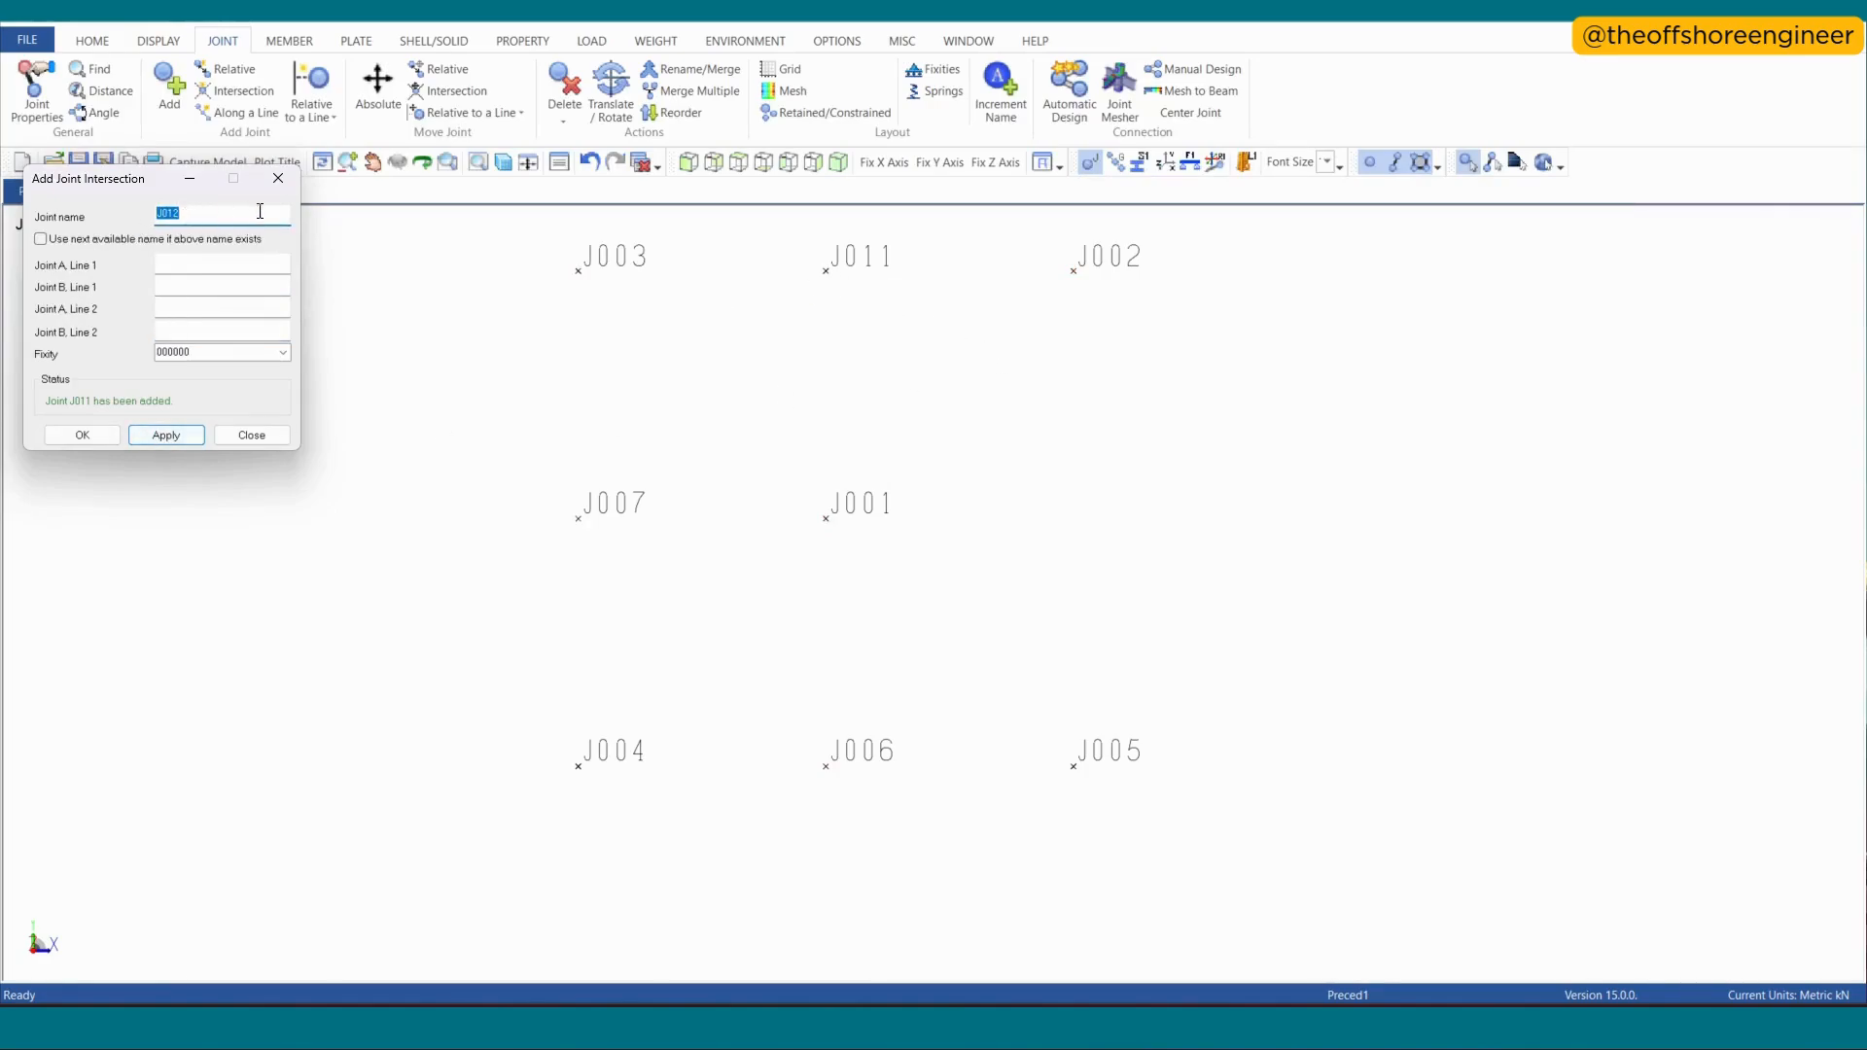
- Add a joint at a length of 10 m along the line from J007 through J001, and undo it
click(278, 179)
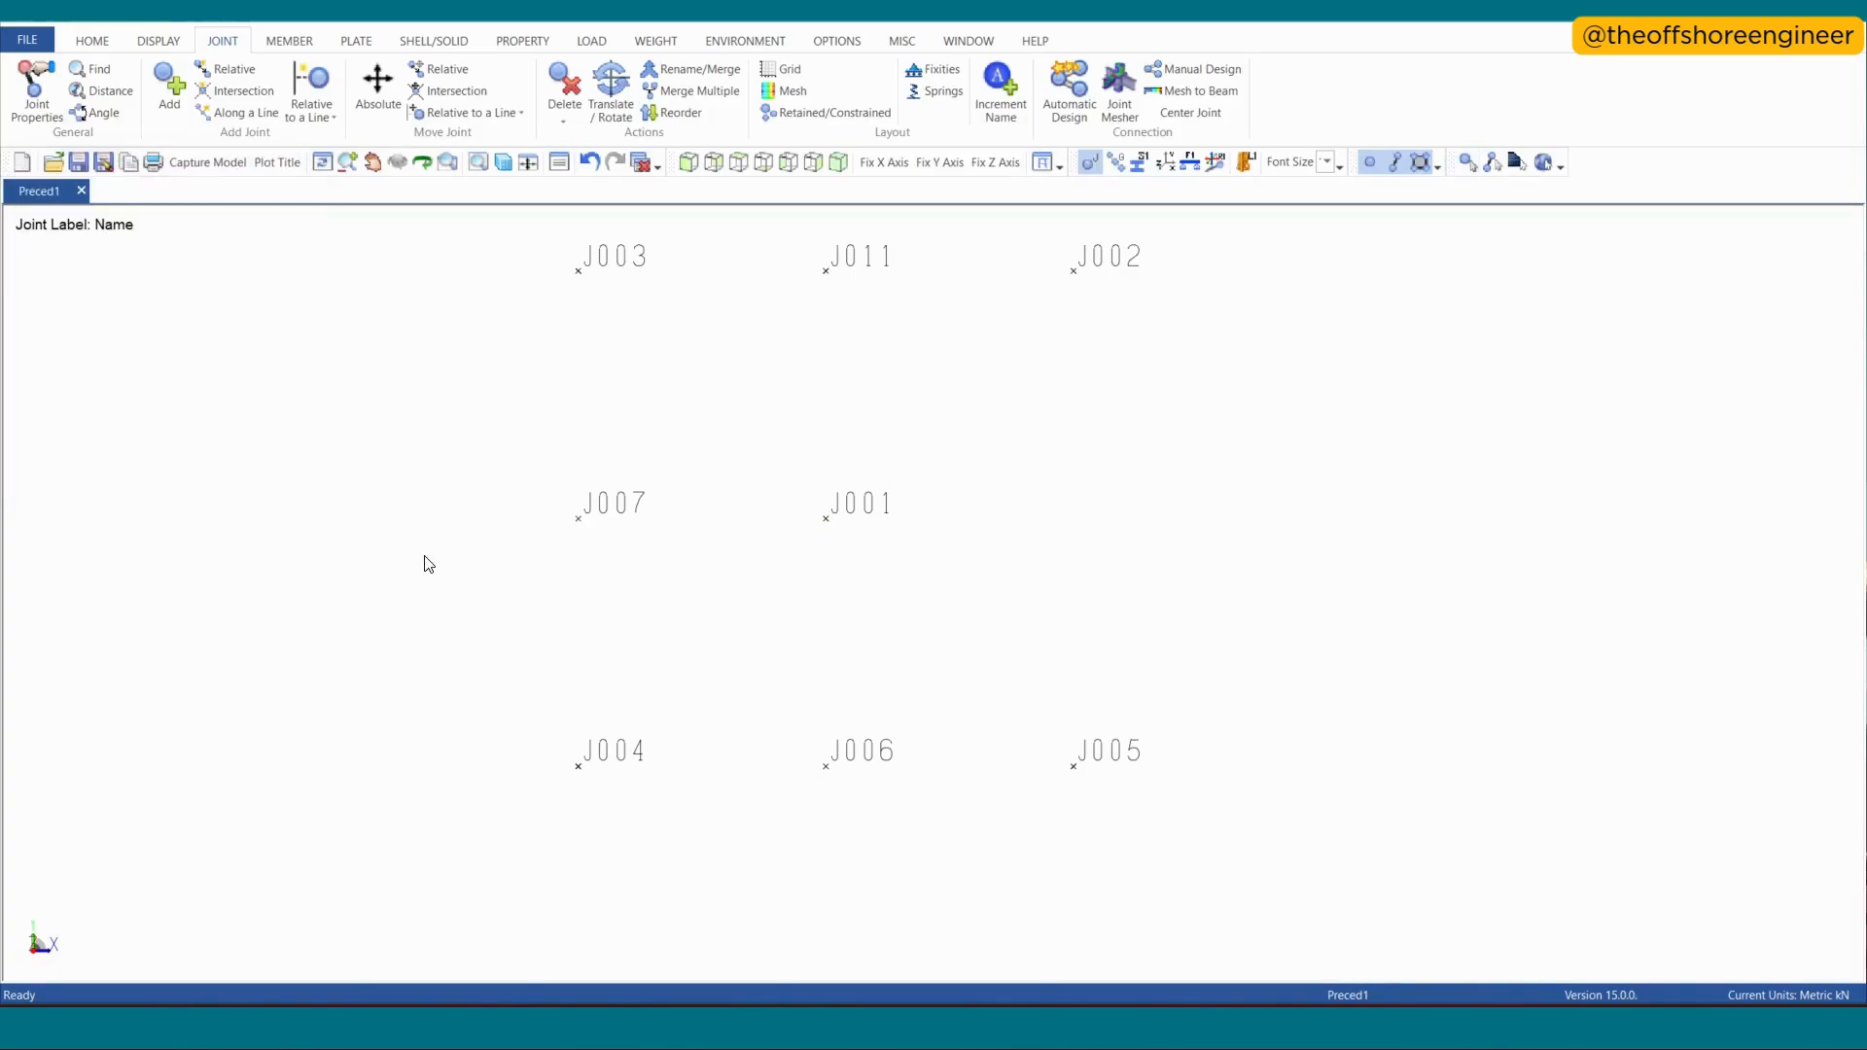
click(312, 117)
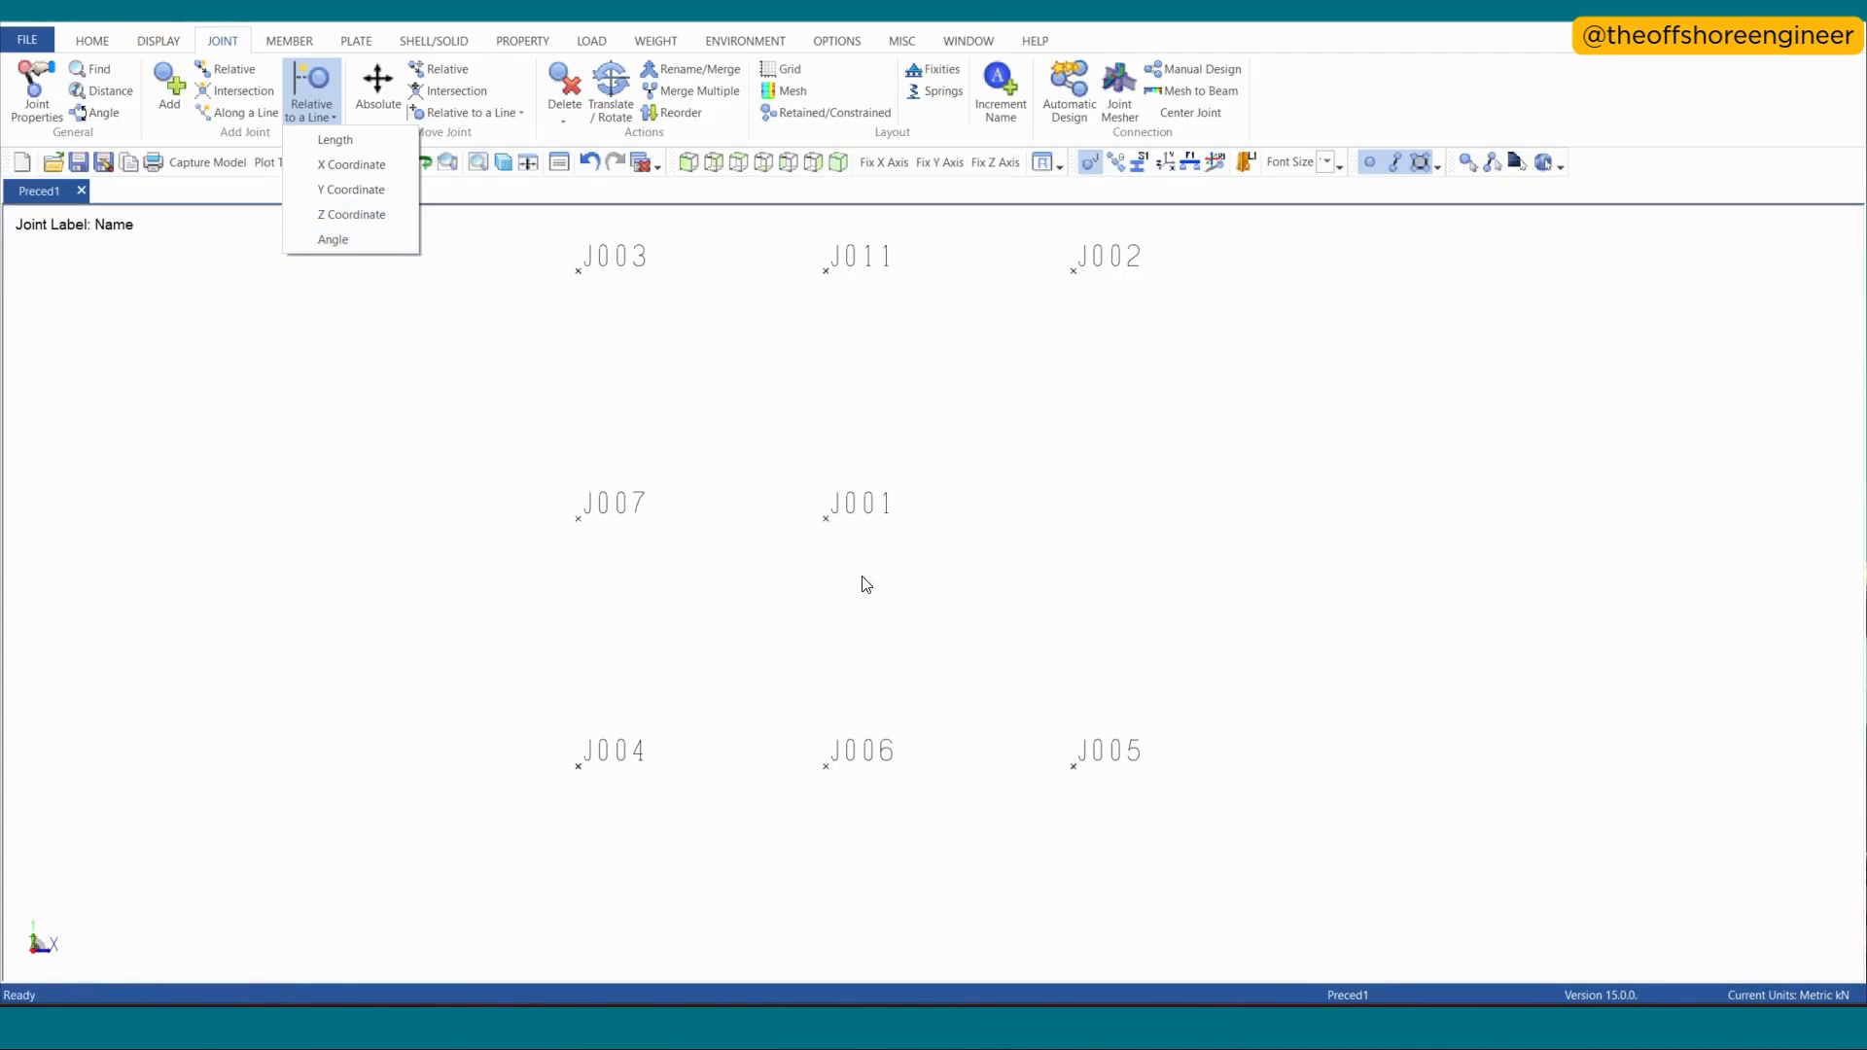
click(335, 140)
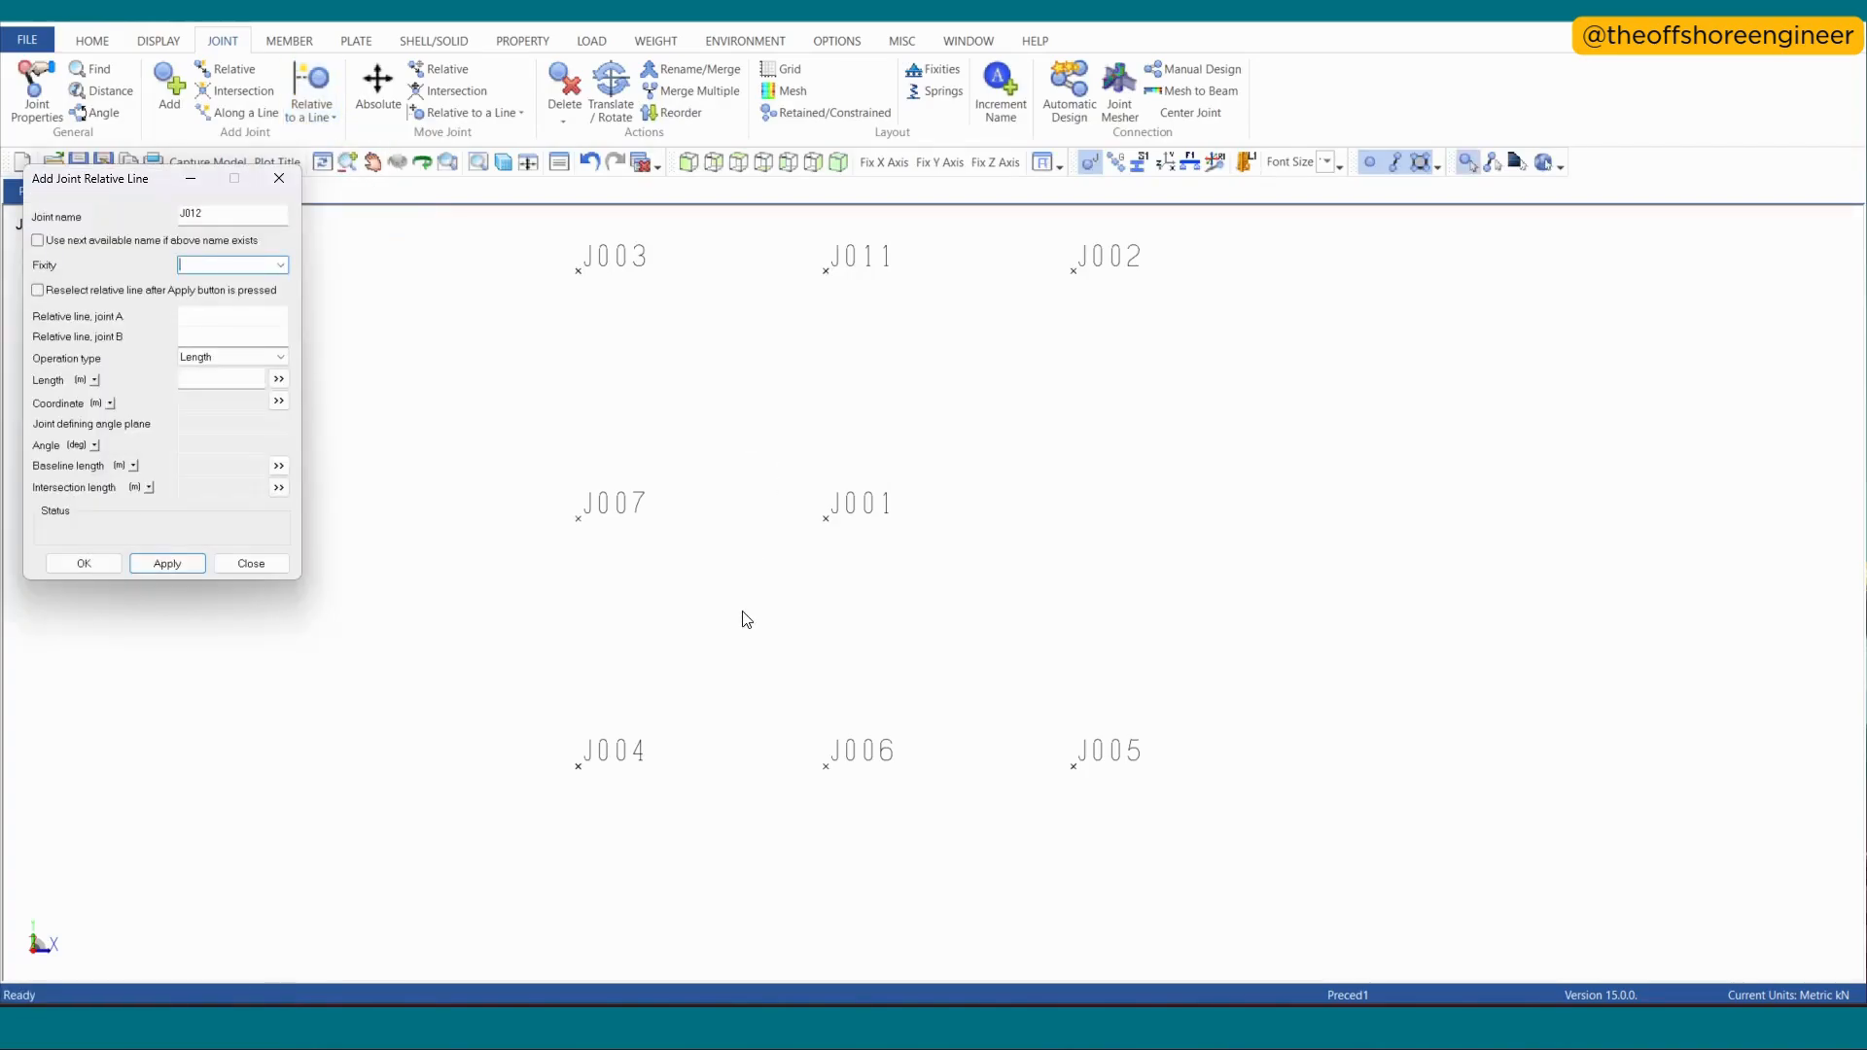
click(580, 526)
click(827, 531)
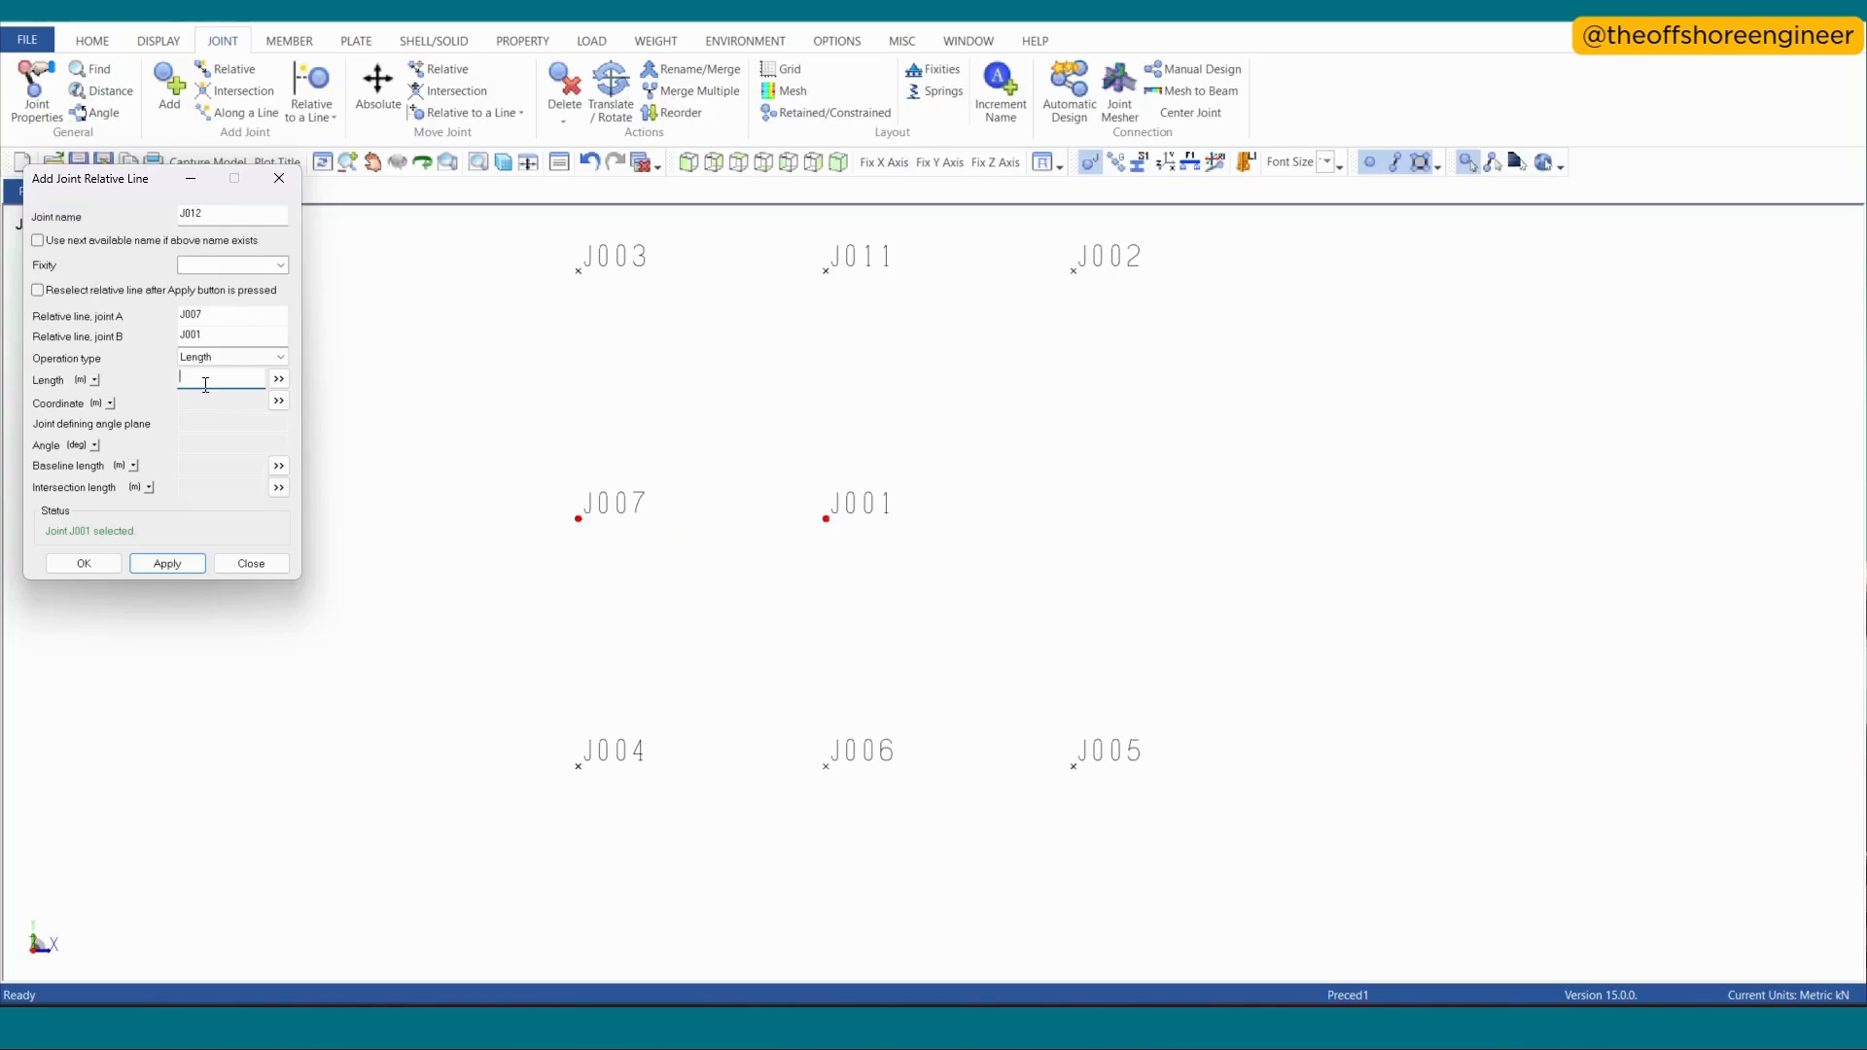
key(Return)
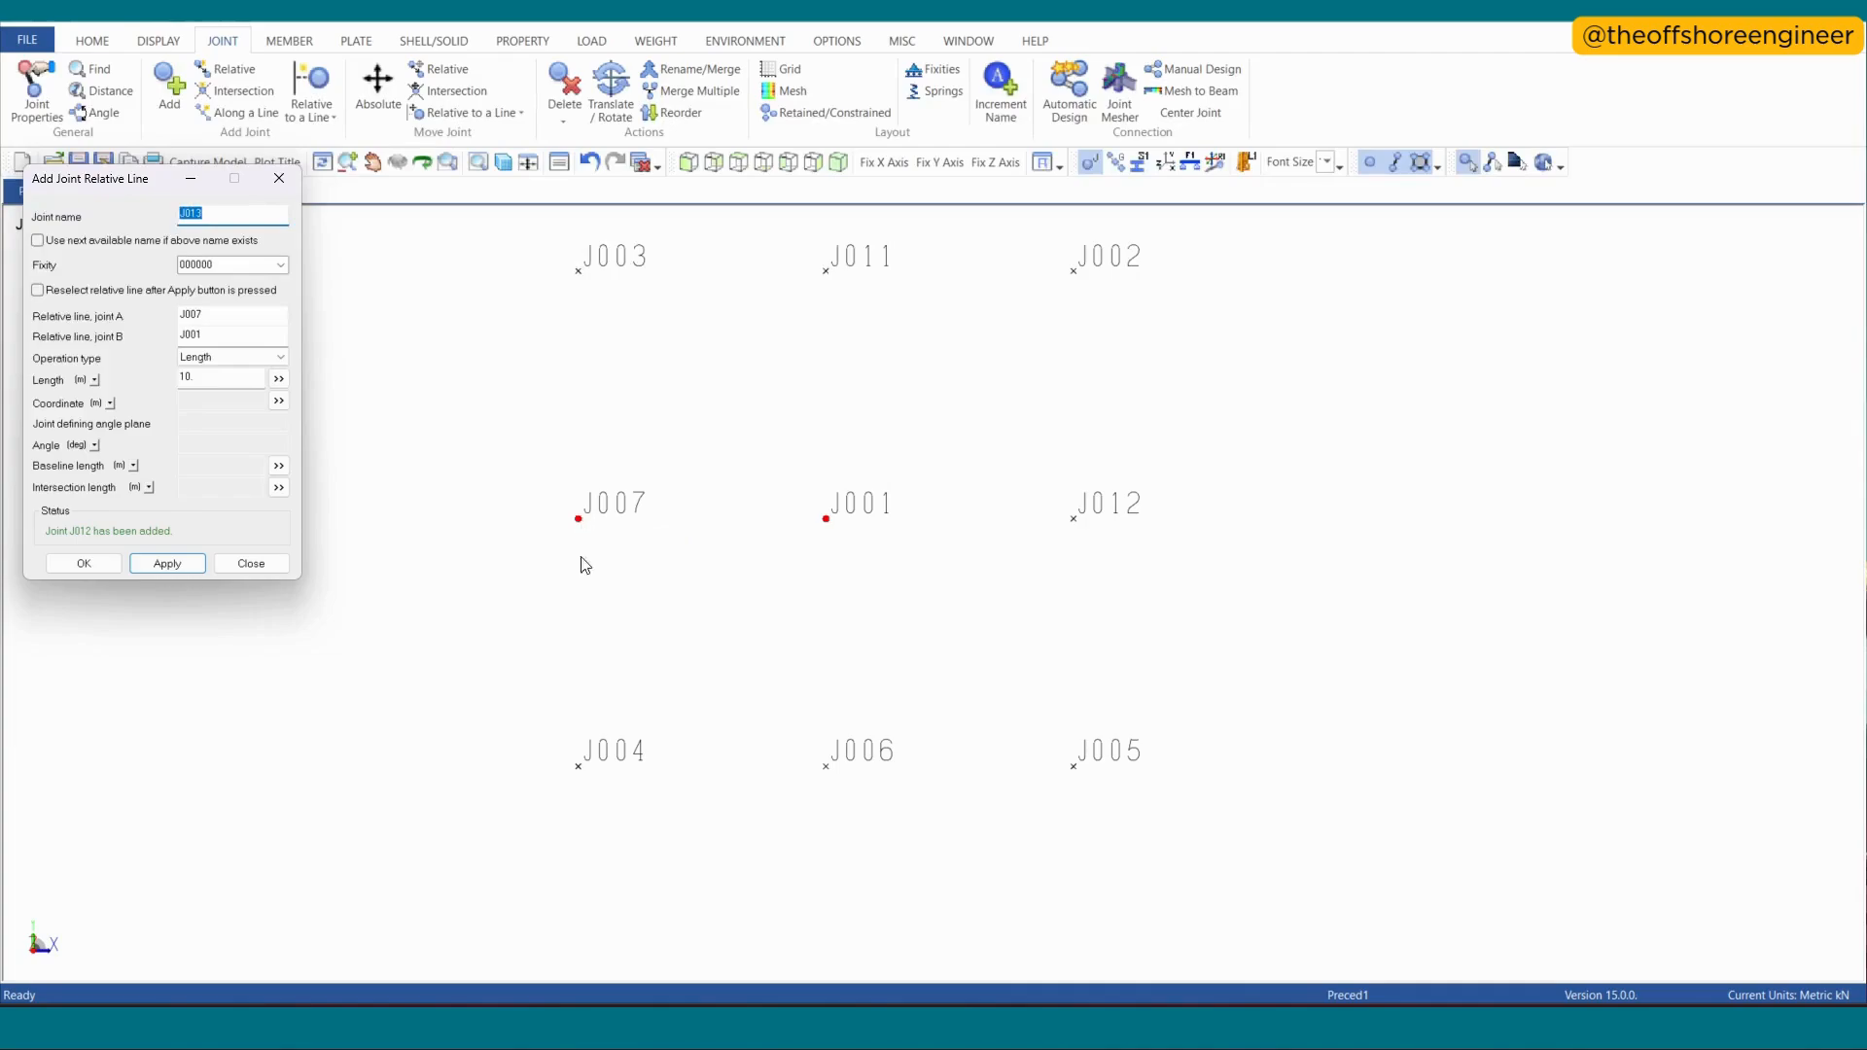
key(ctrl+z)
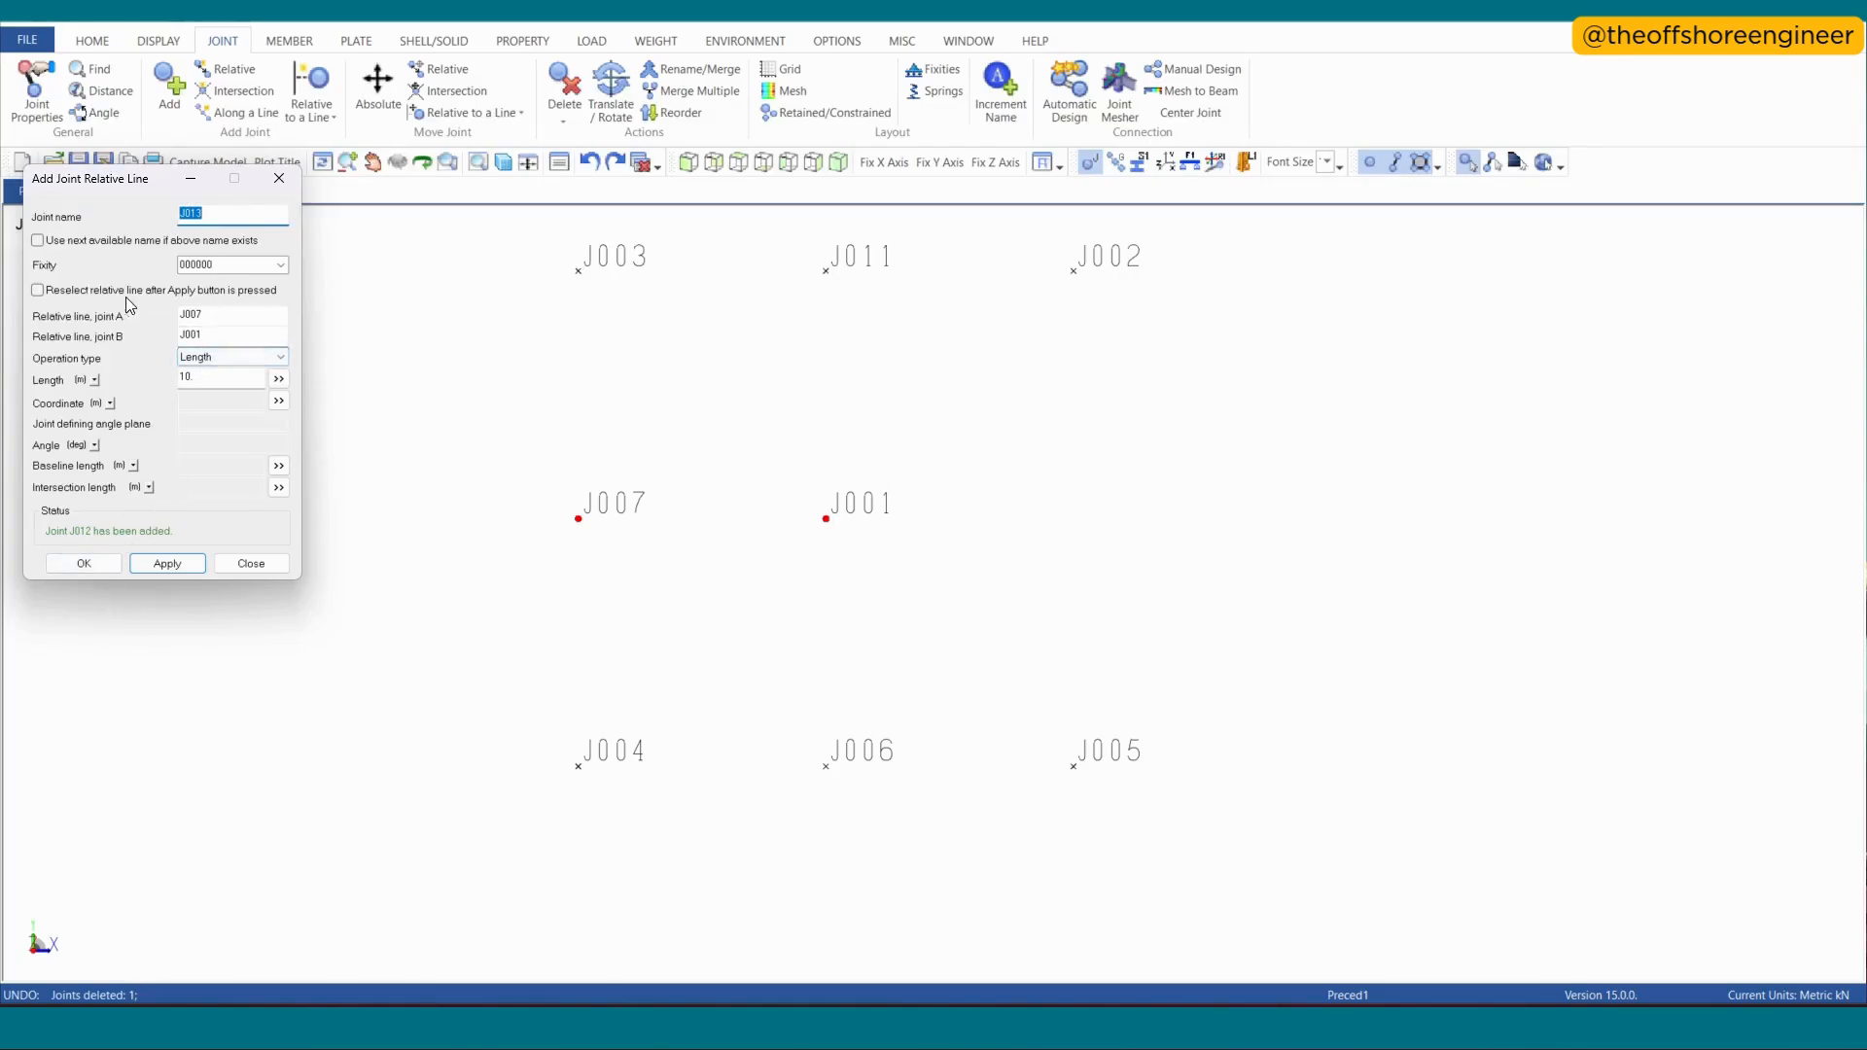
- Enable line reselection, add a joint at a length of -5 m on the line from J001 to J007, and undo it
click(38, 291)
click(37, 291)
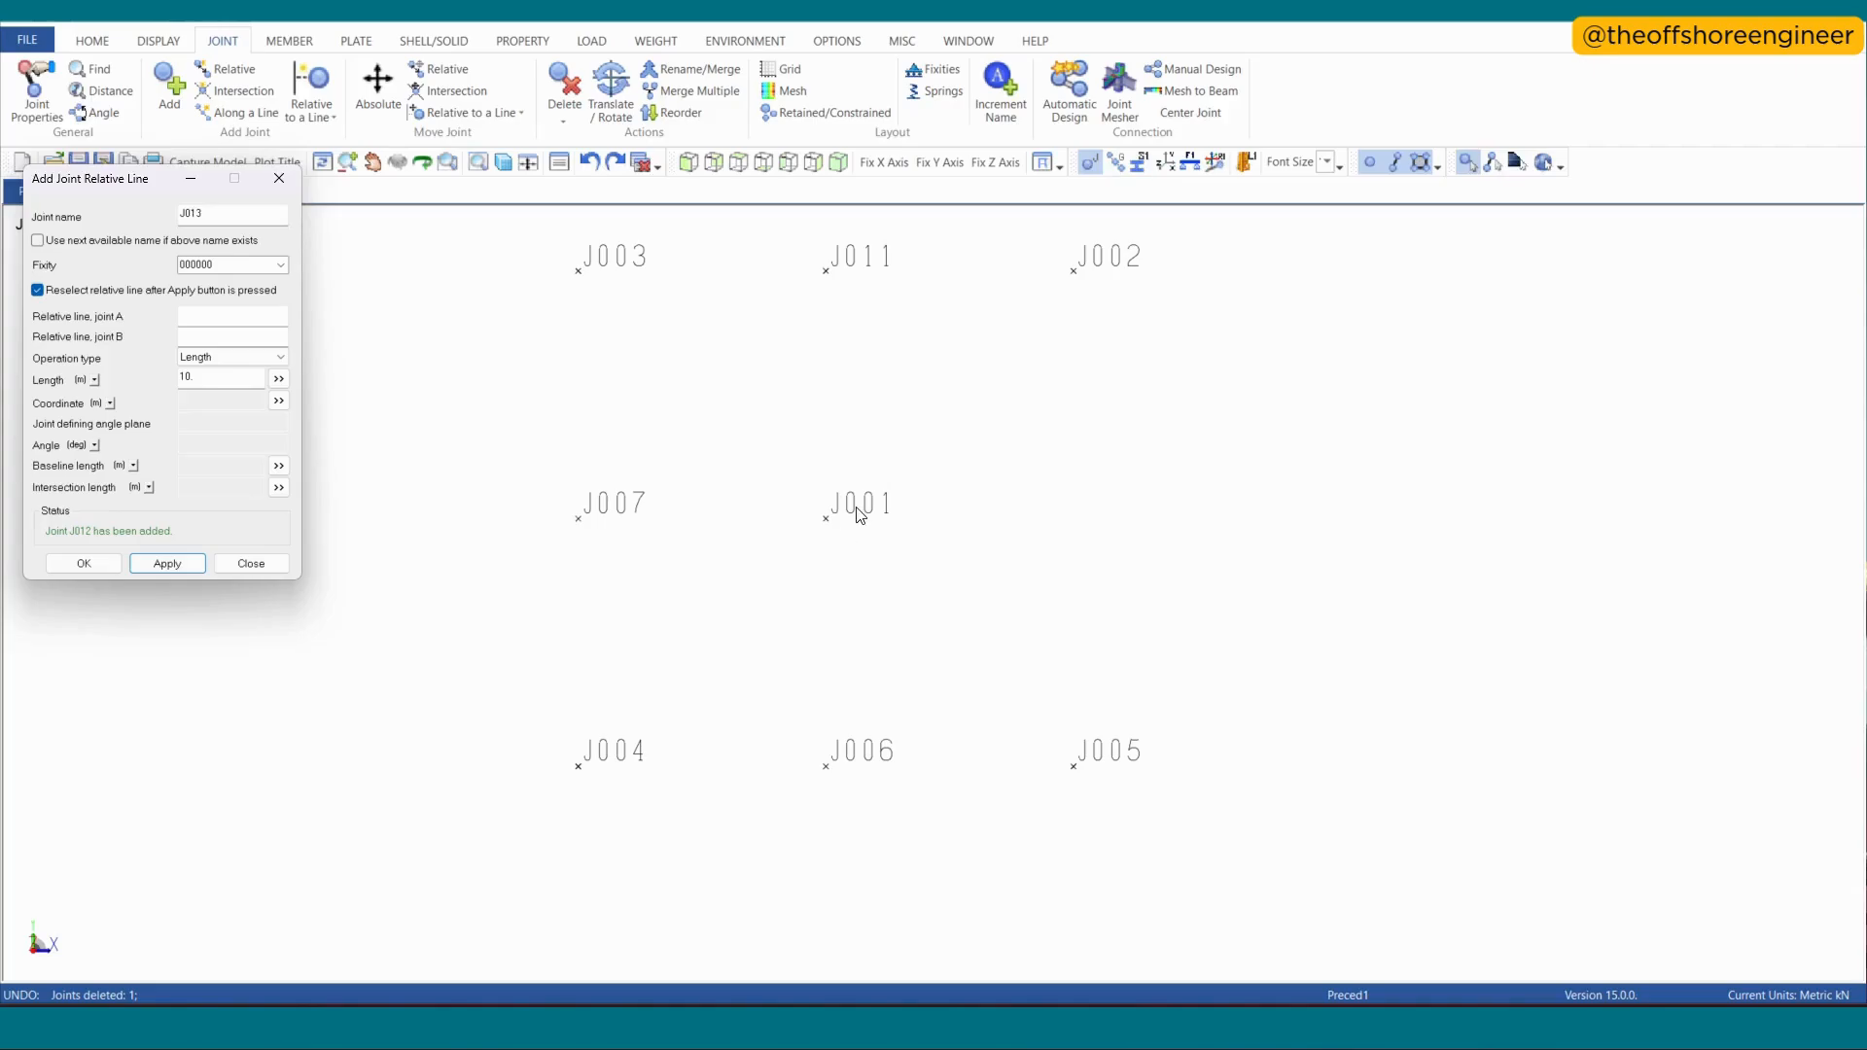
click(823, 529)
click(592, 529)
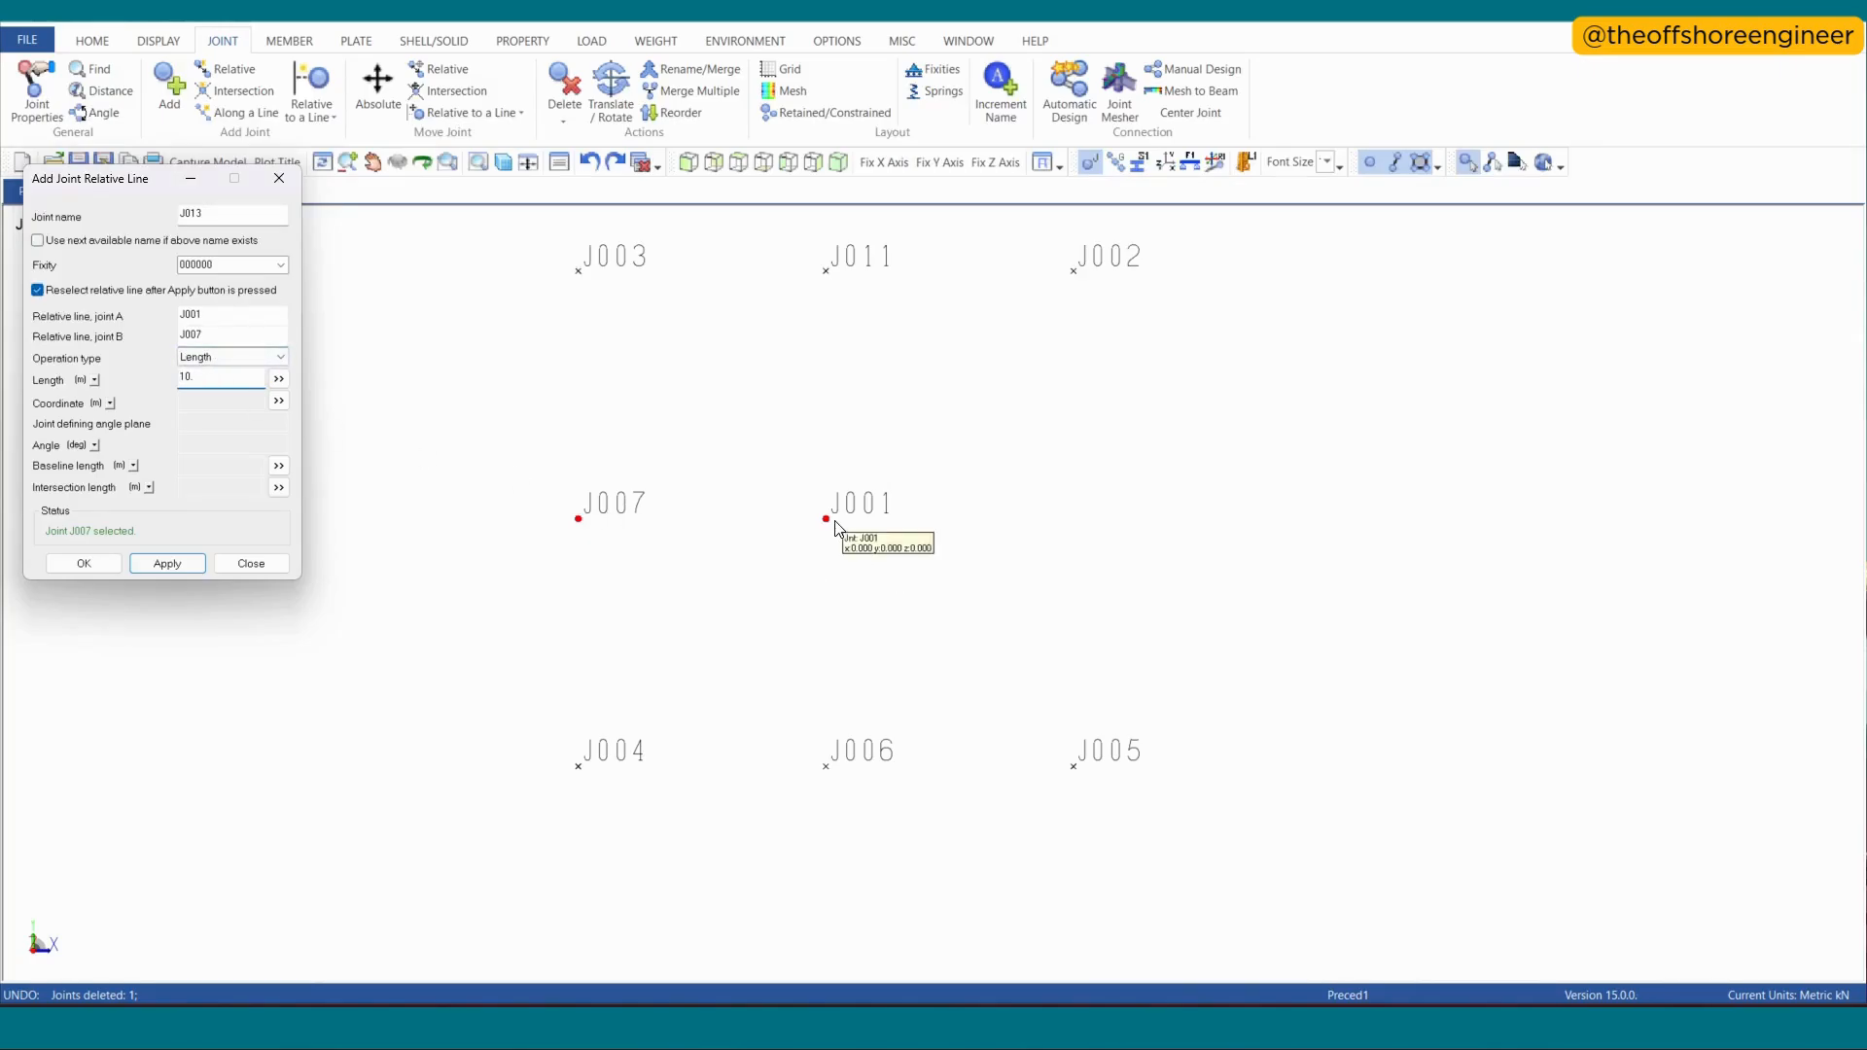
drag(221, 376, 159, 383)
text(-5)
click(166, 564)
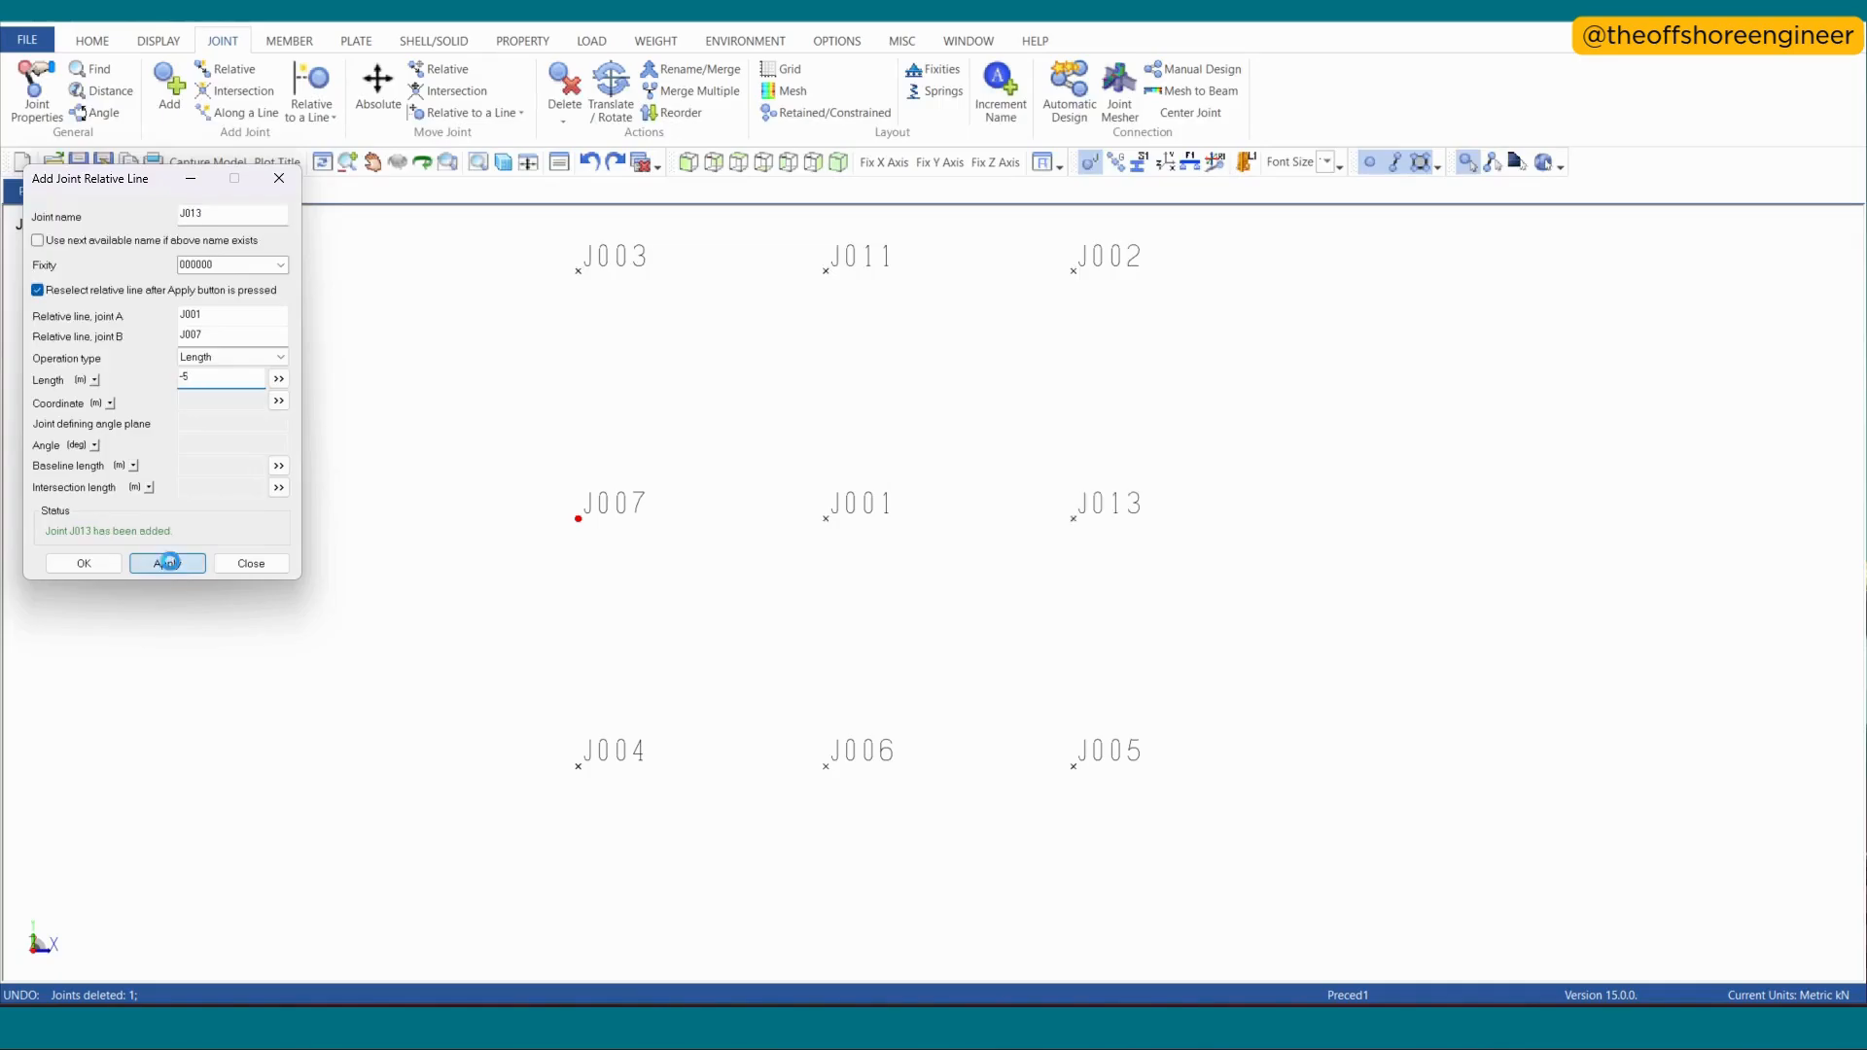
click(406, 700)
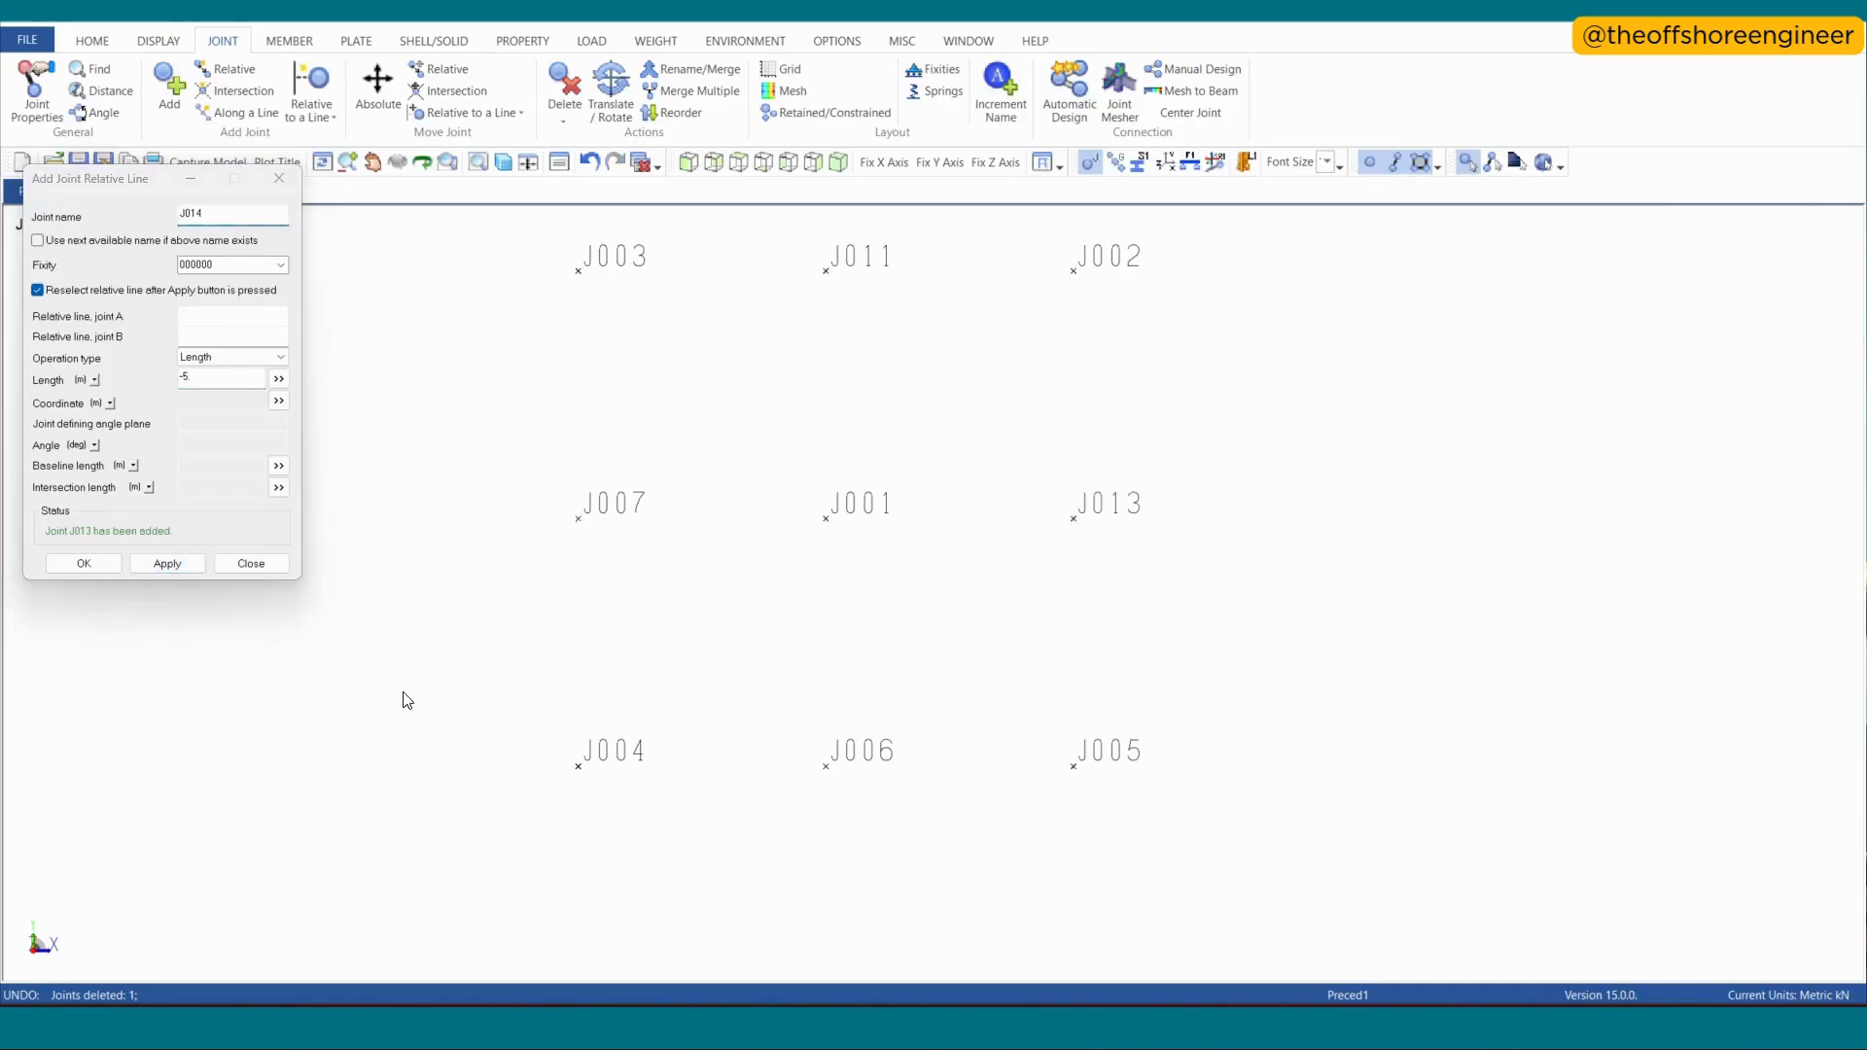
key(ctrl+z)
click(279, 182)
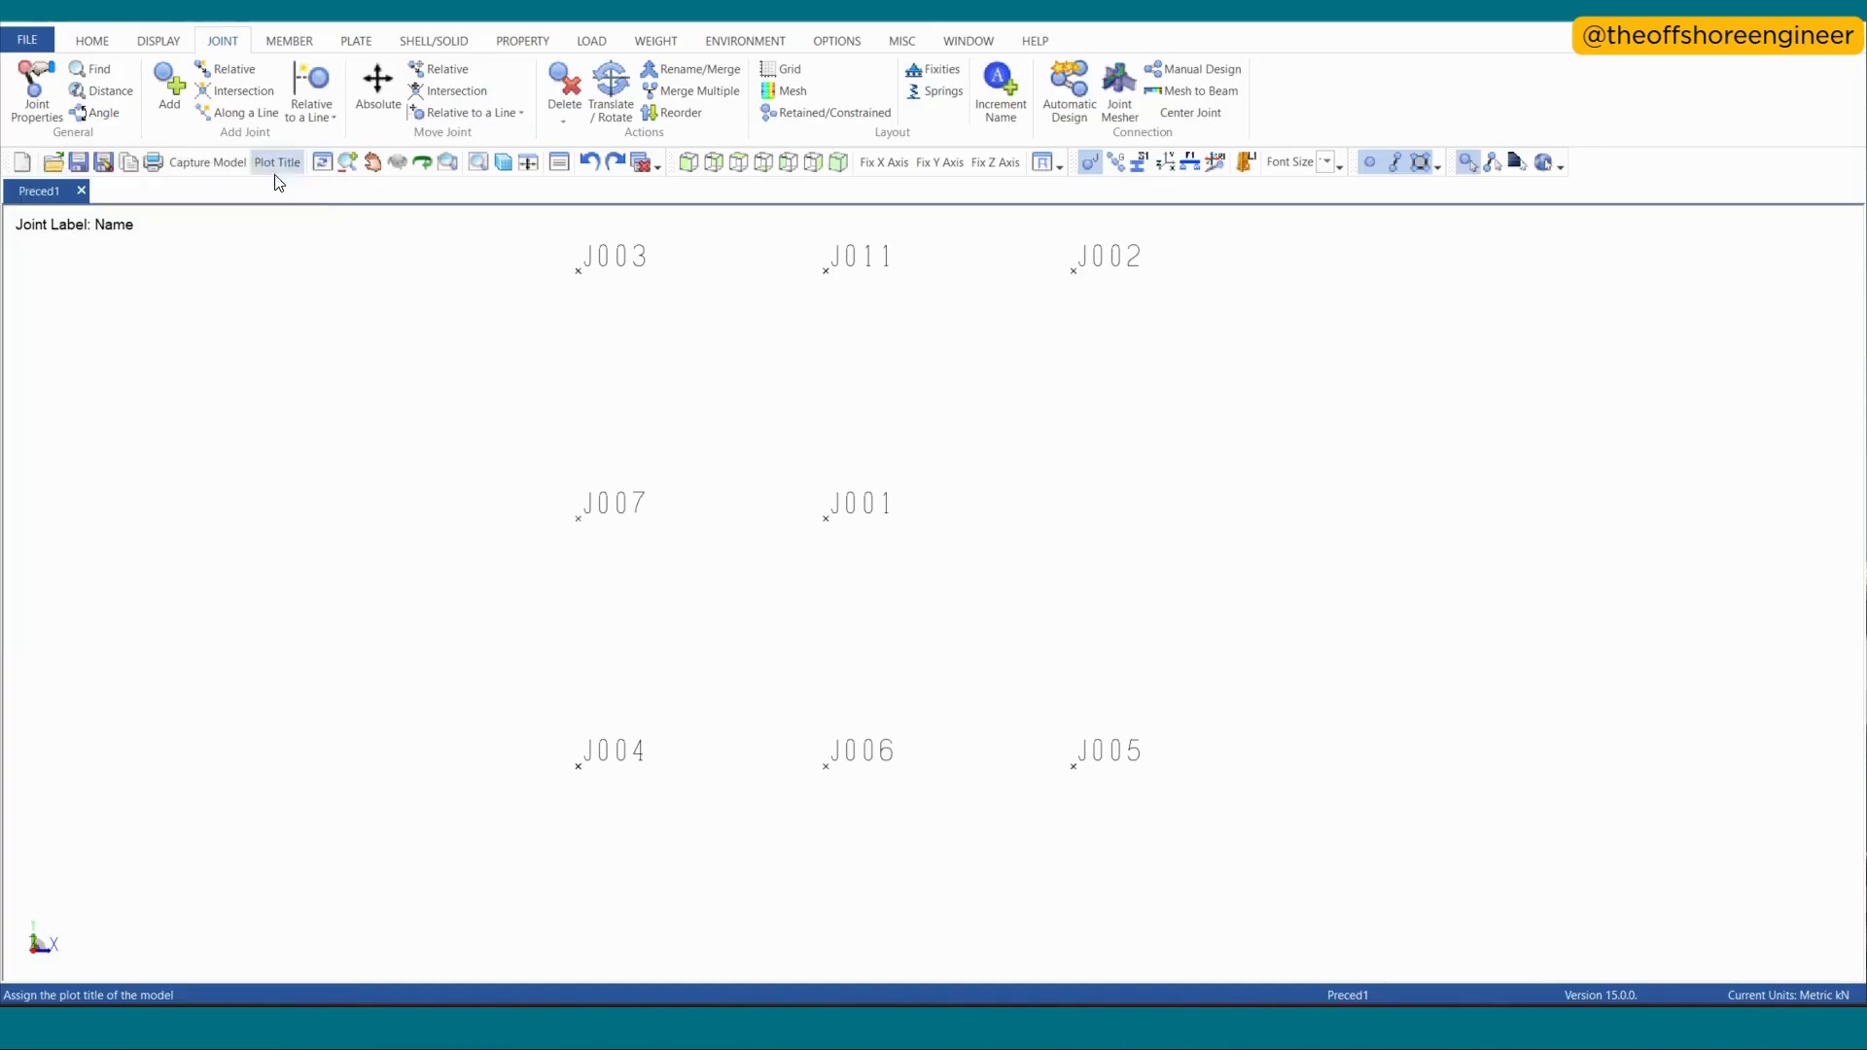
- Check J002's coordinates while adding a joint at X coordinate 5 m on line J007–J001, and undo the new joint
click(312, 119)
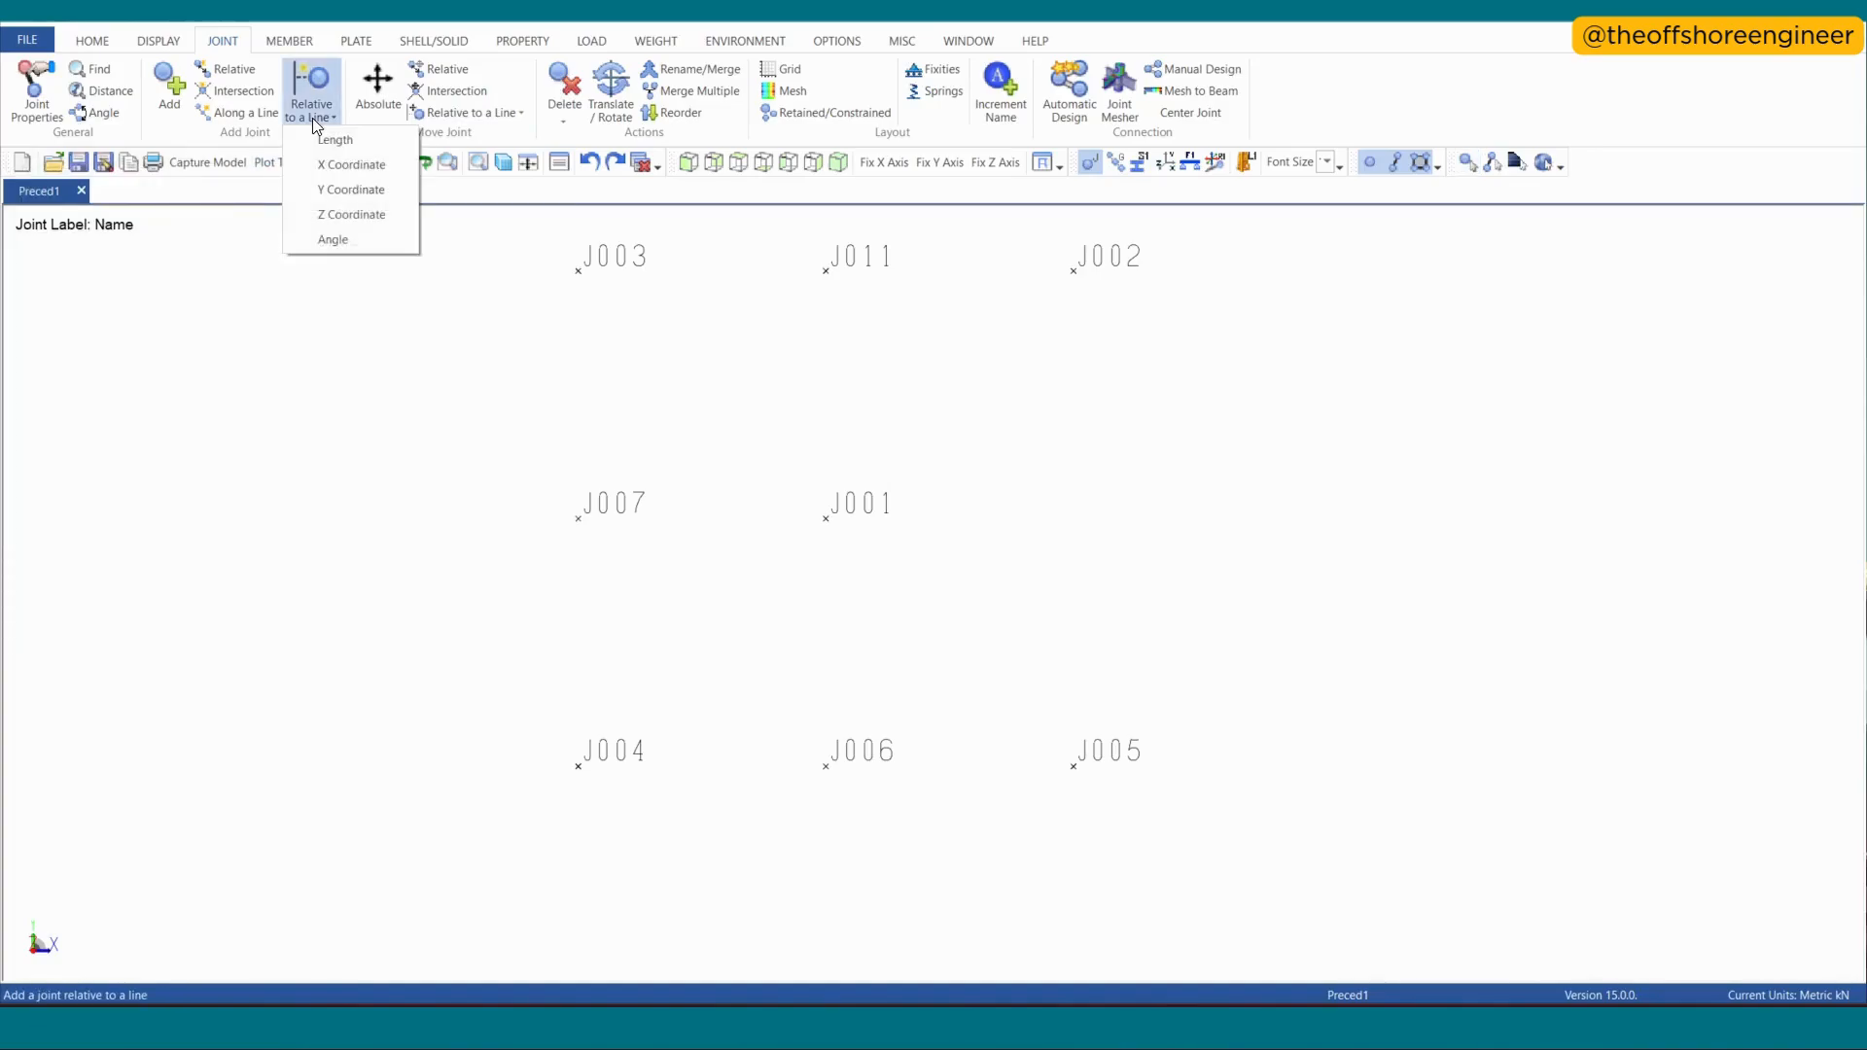
click(329, 165)
click(576, 533)
click(825, 535)
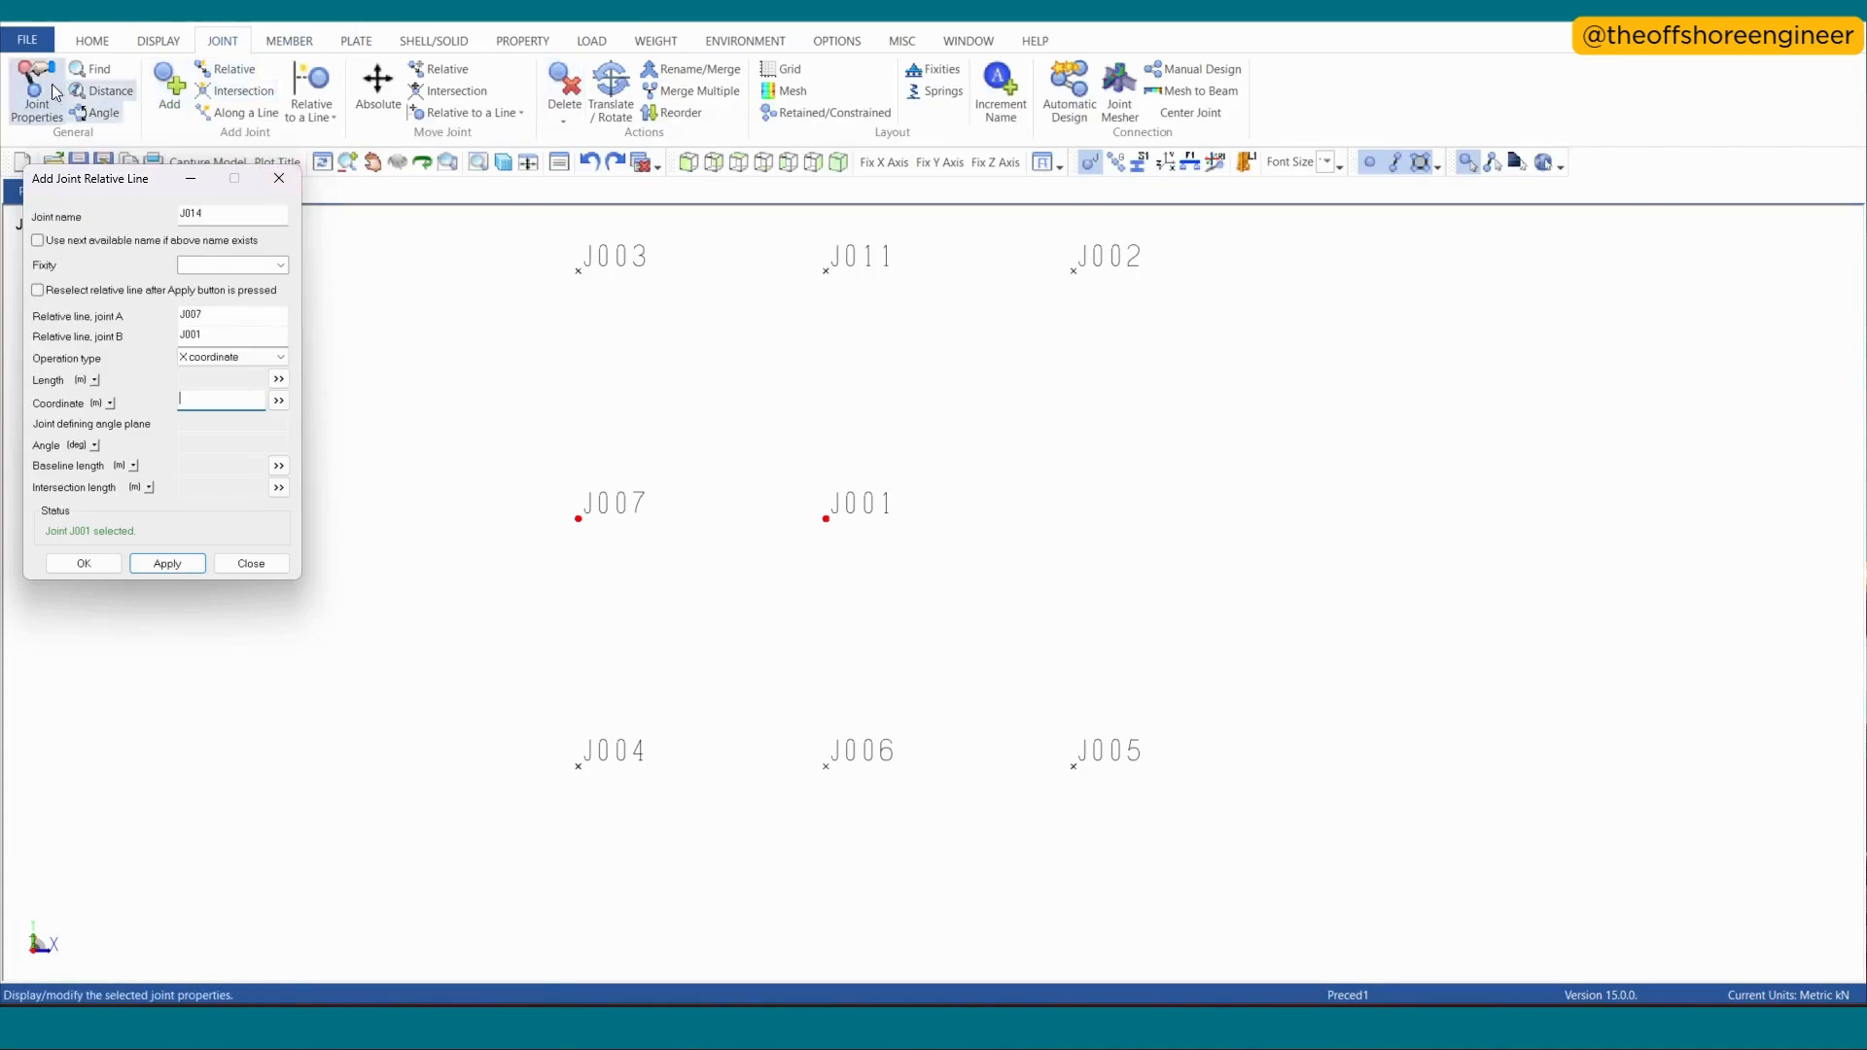
click(39, 93)
click(1073, 271)
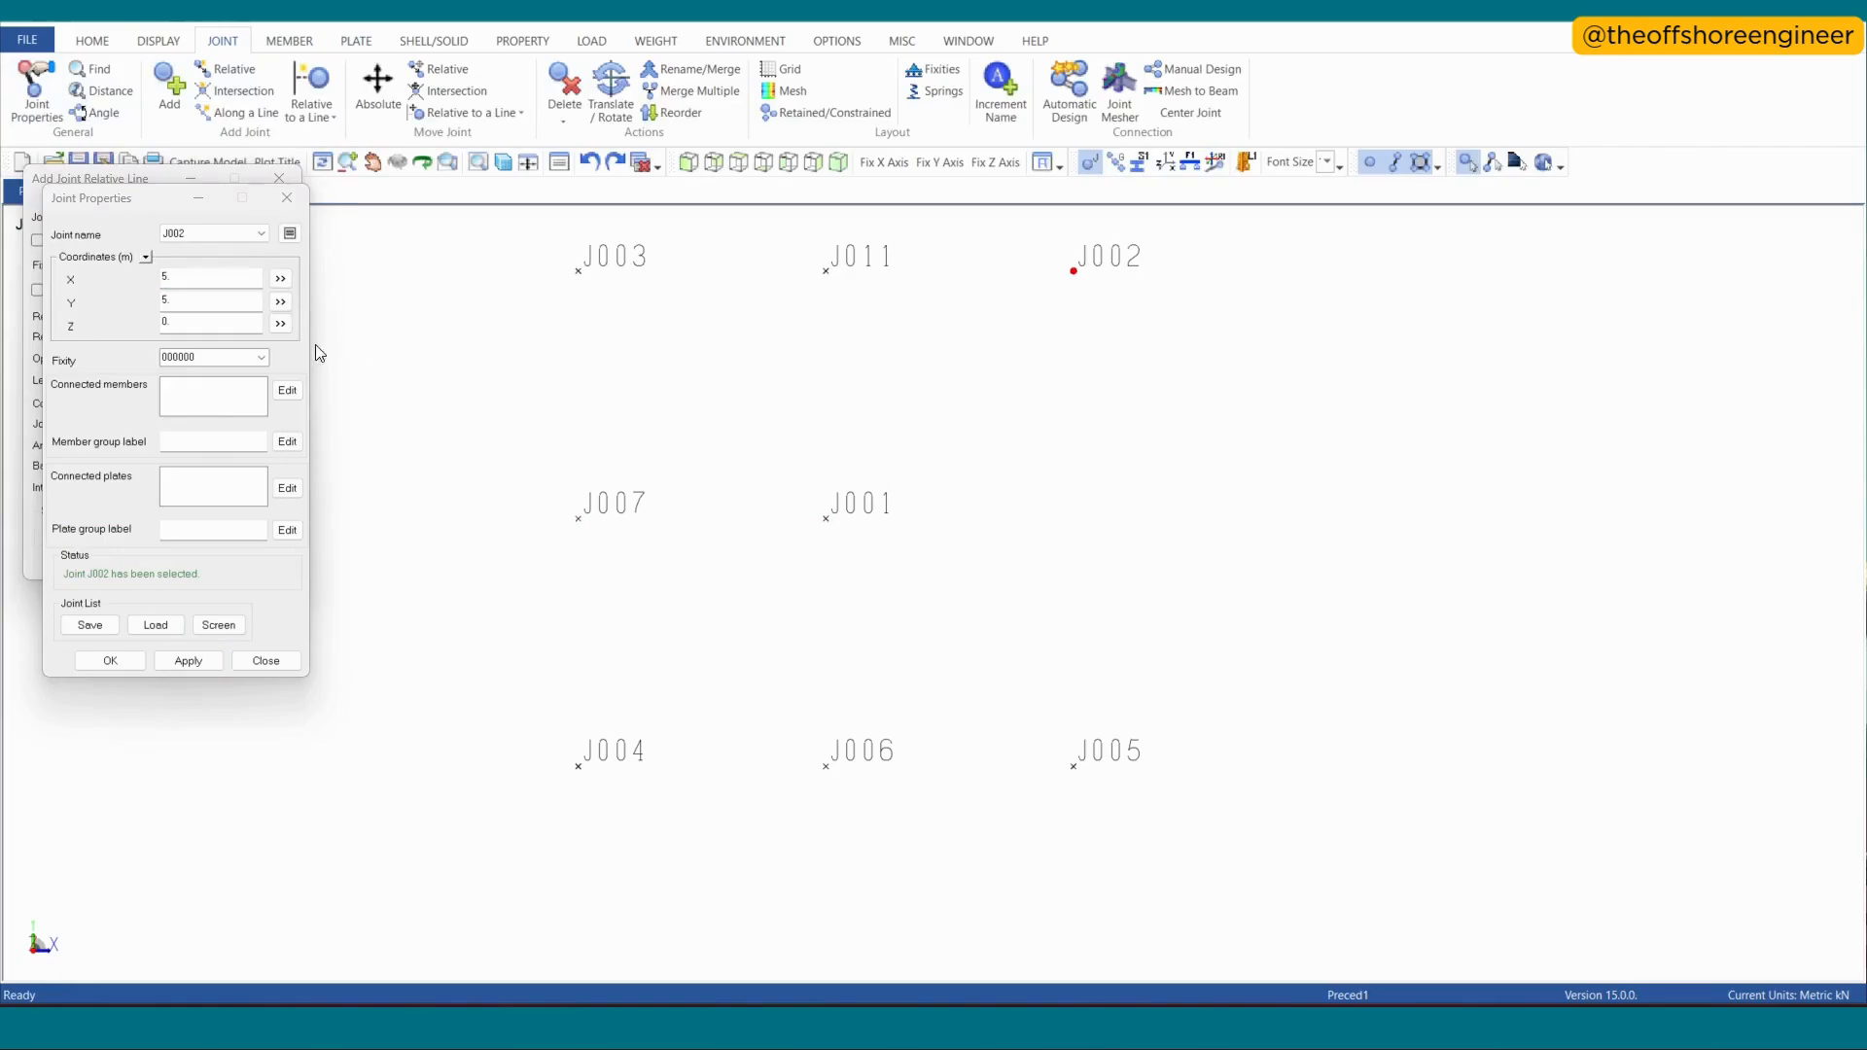
click(287, 197)
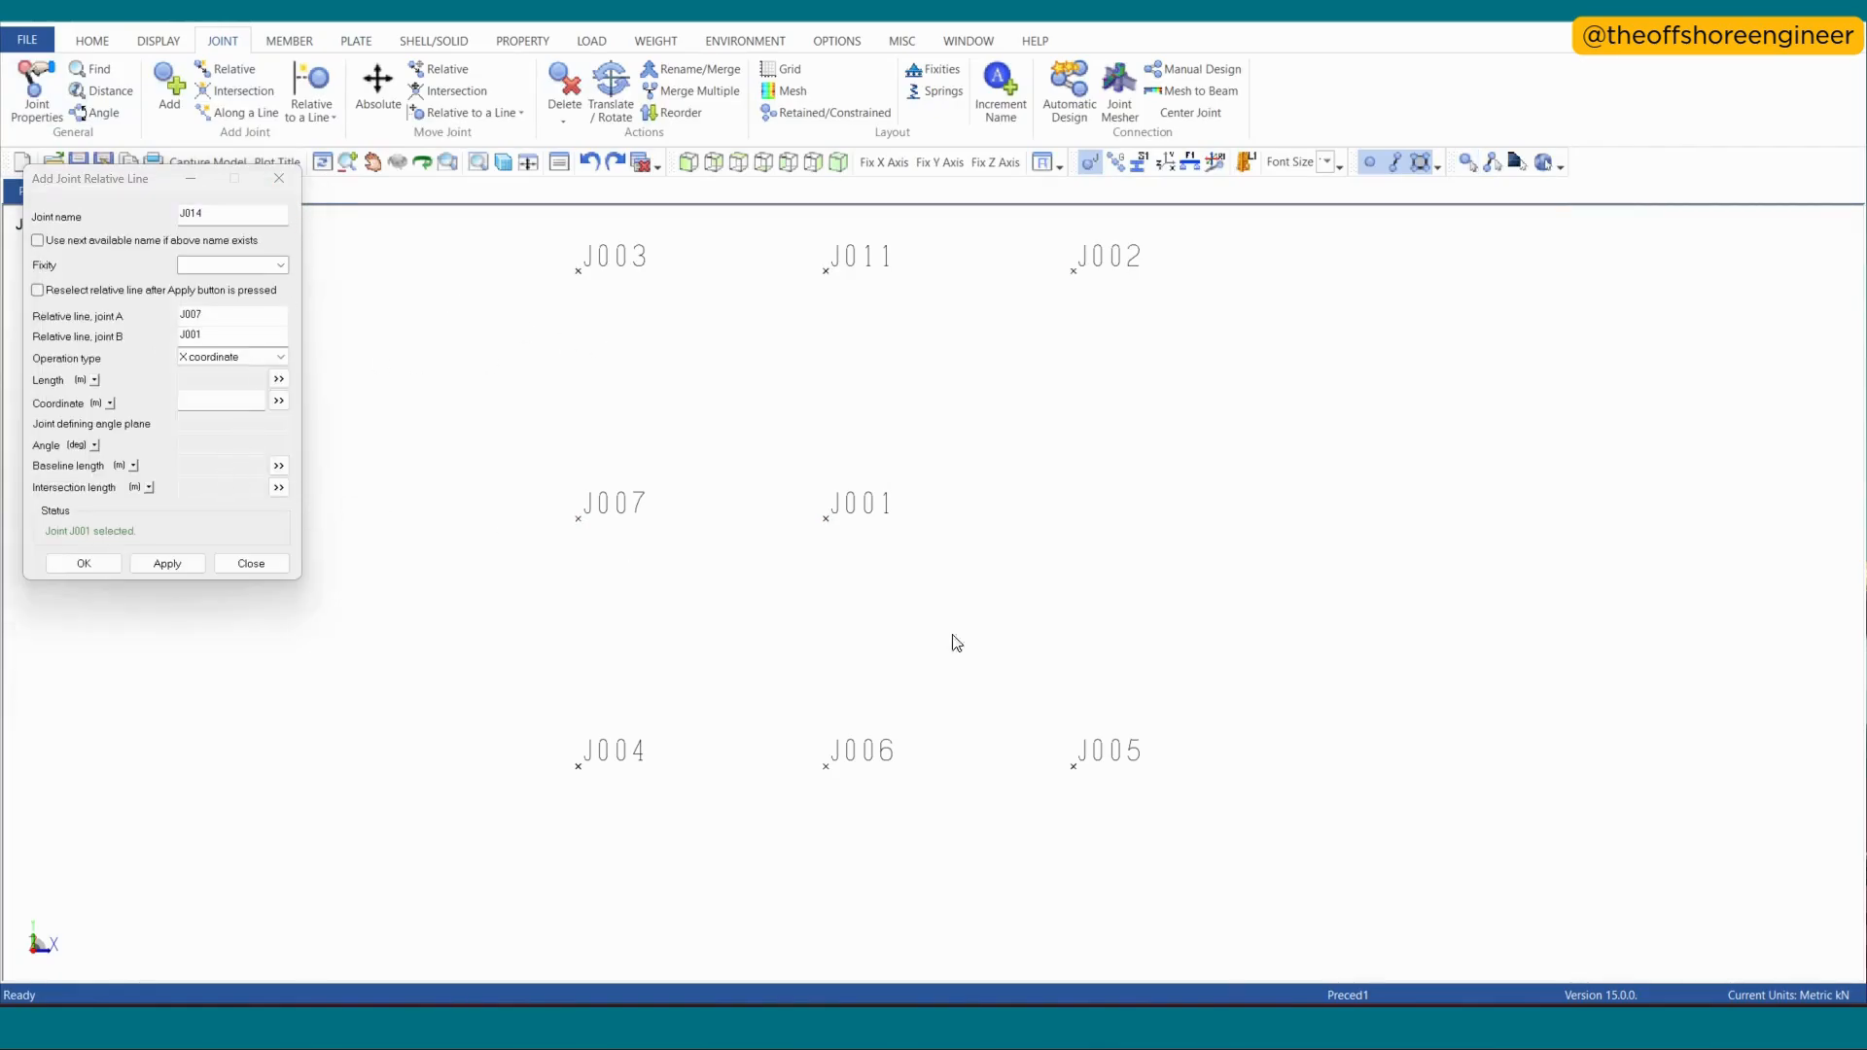
click(159, 361)
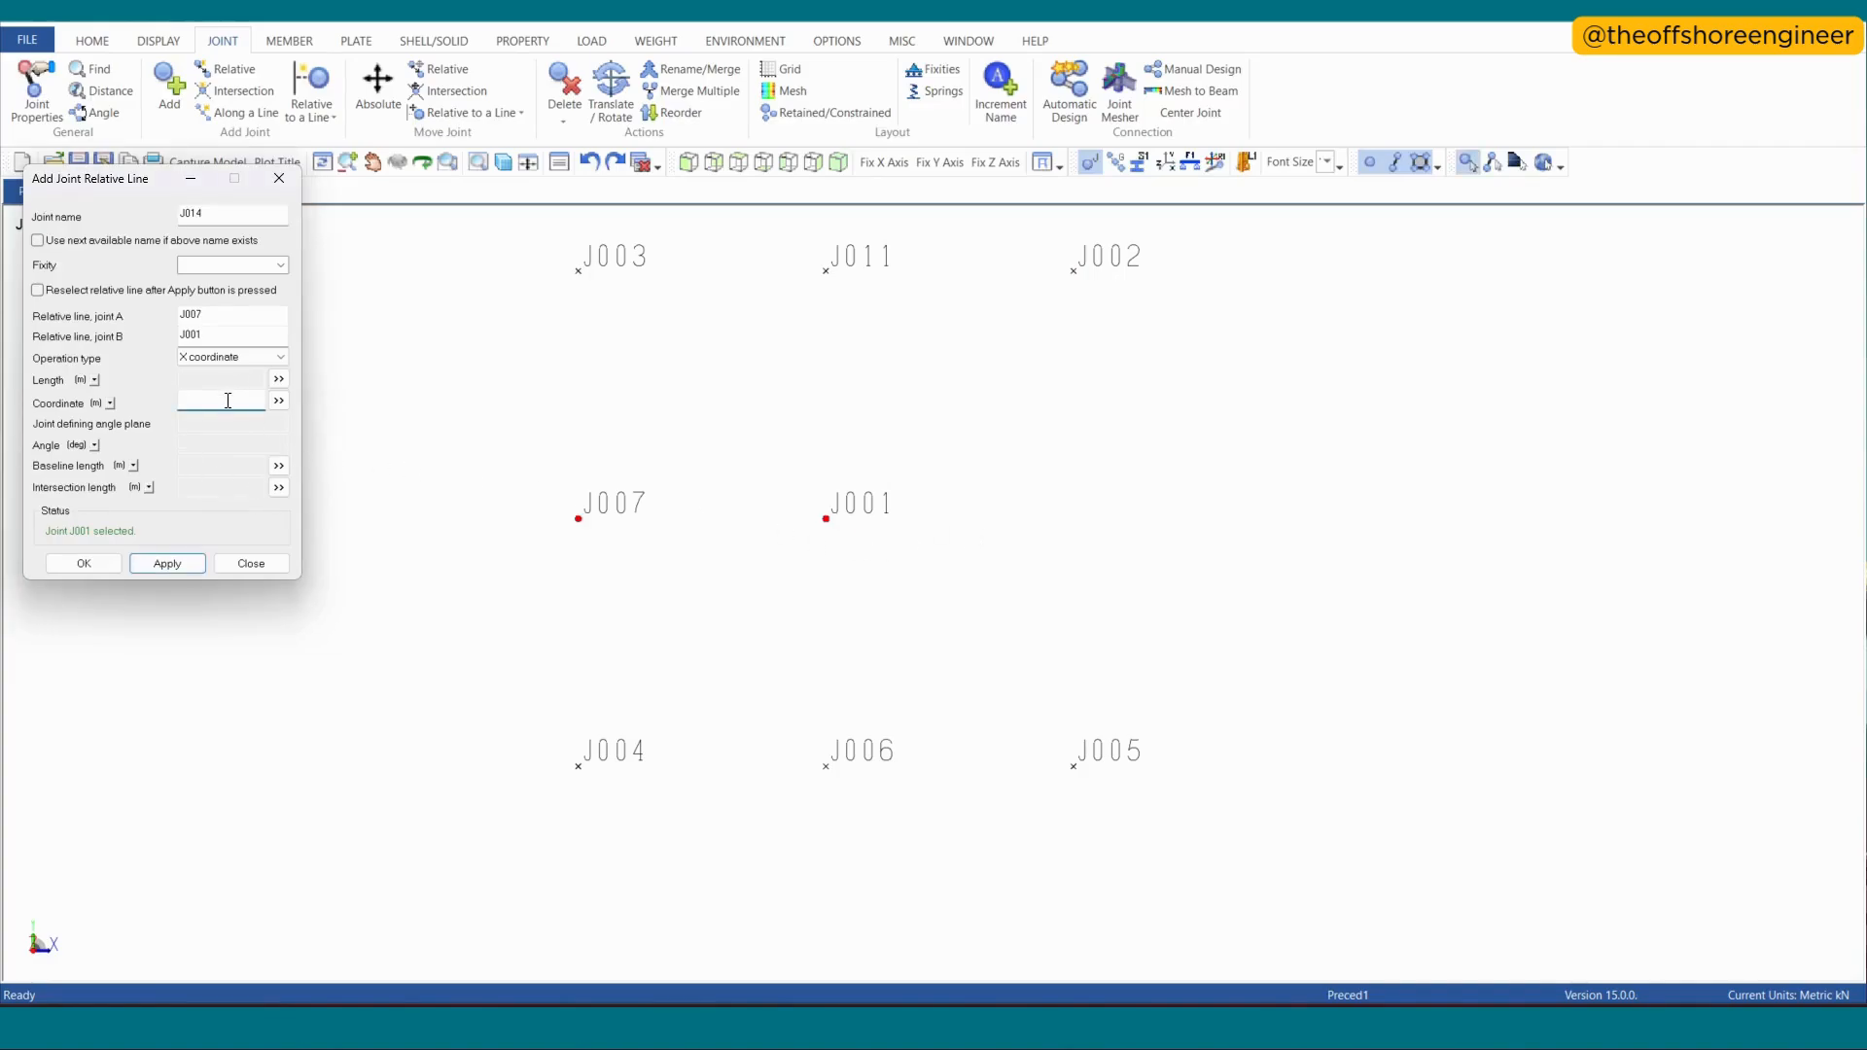
key(Return)
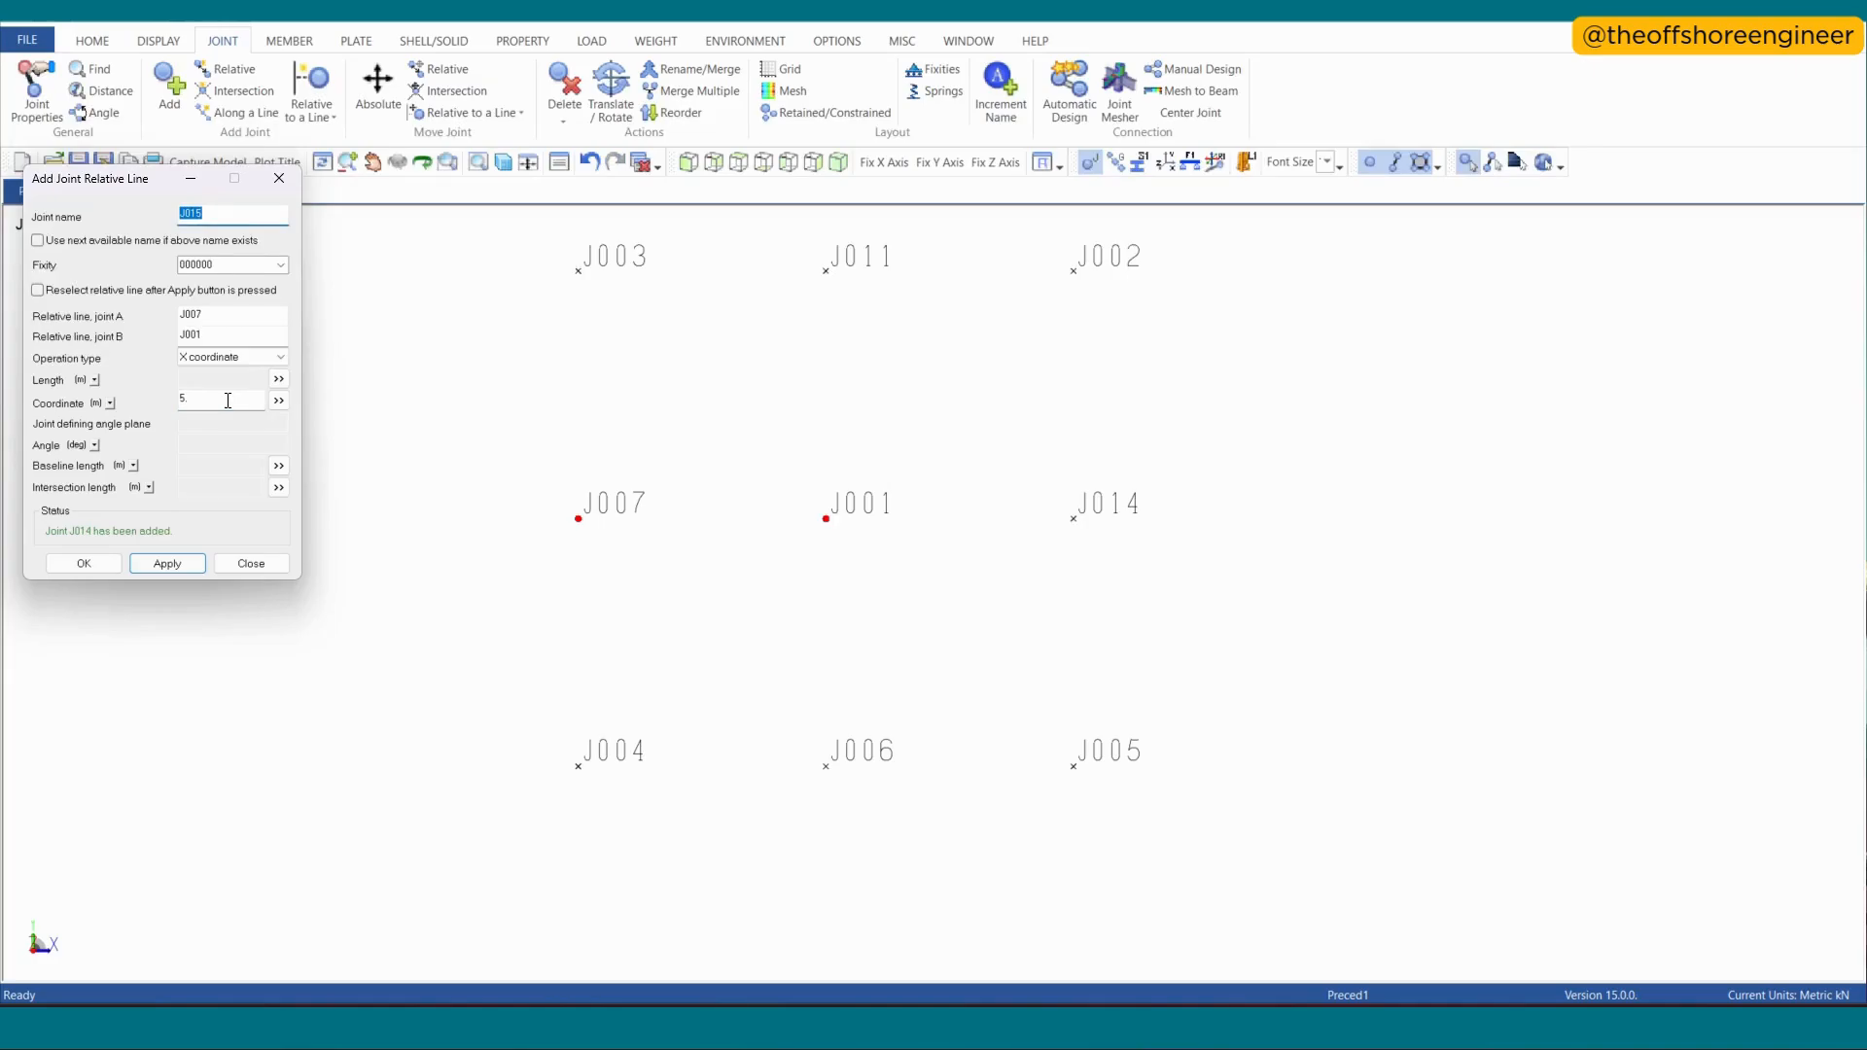
key(ctrl+z)
click(279, 178)
- Add a joint at Y coordinate 0 on line J005–J002, using J001's properties as reference for the coordinate
click(312, 115)
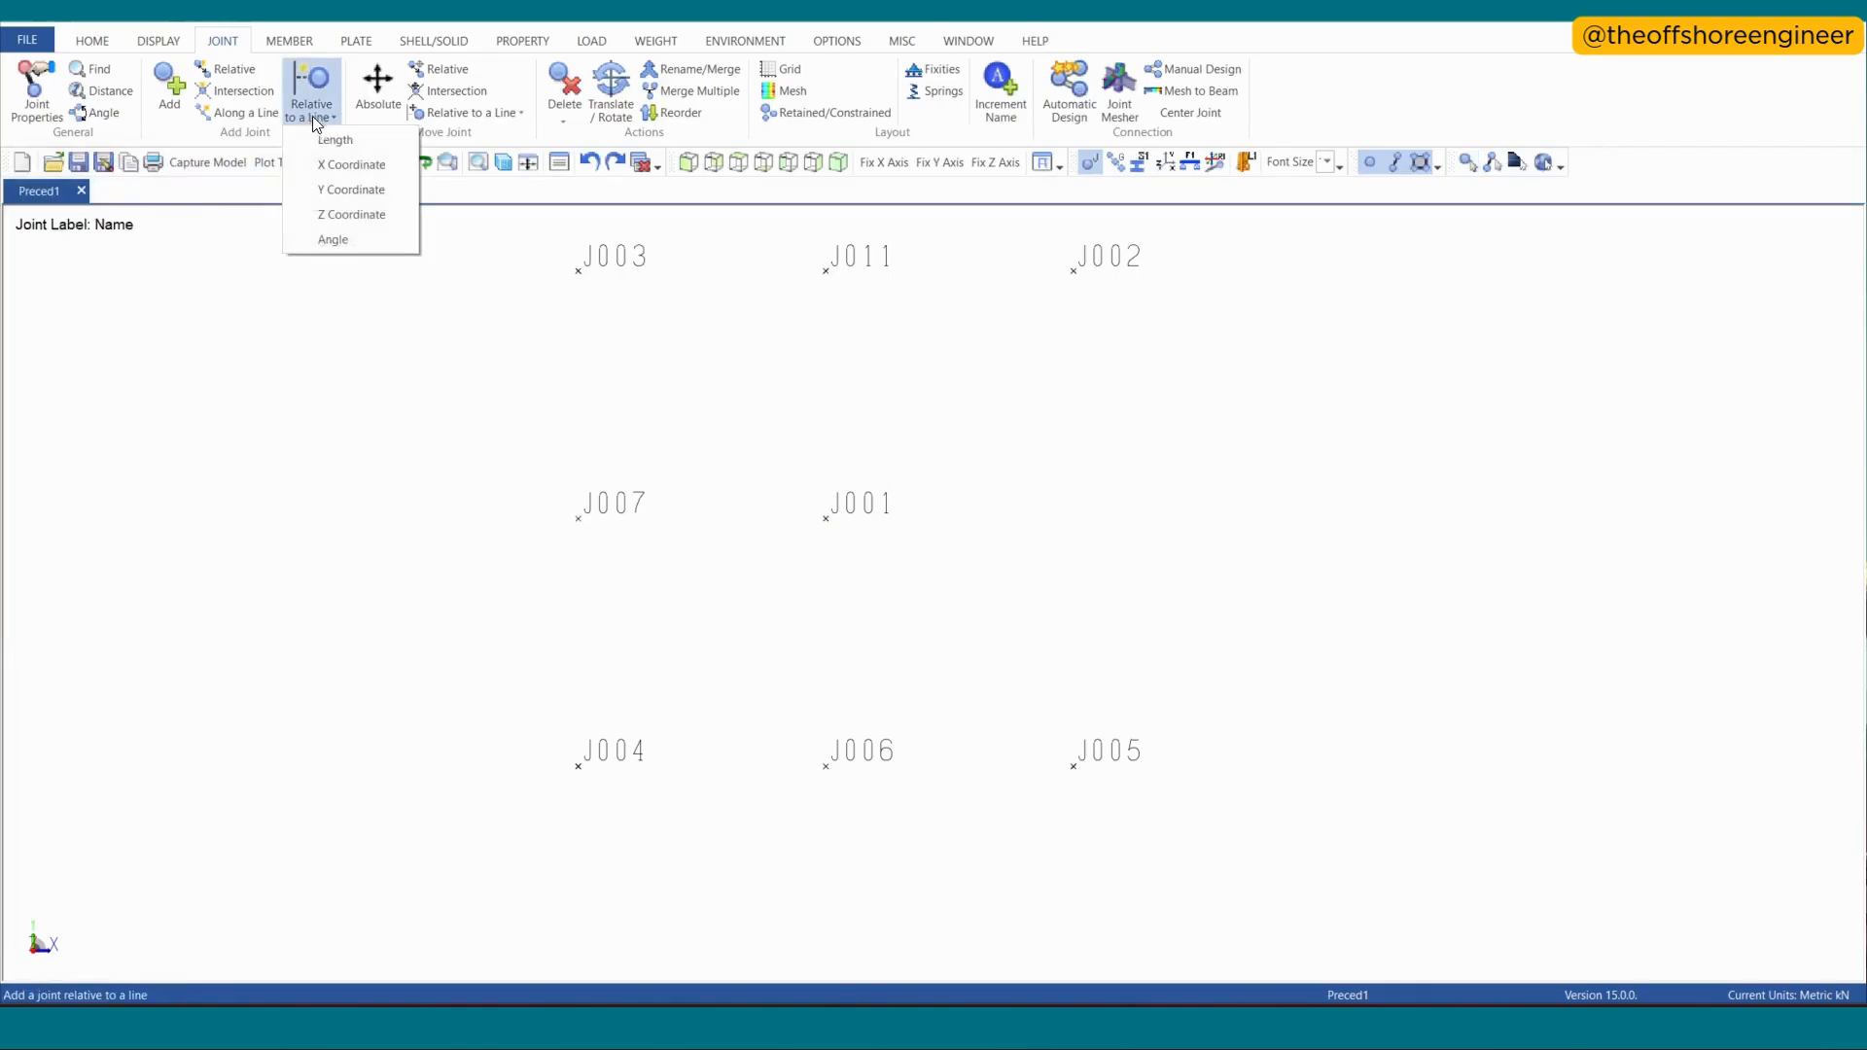
click(339, 190)
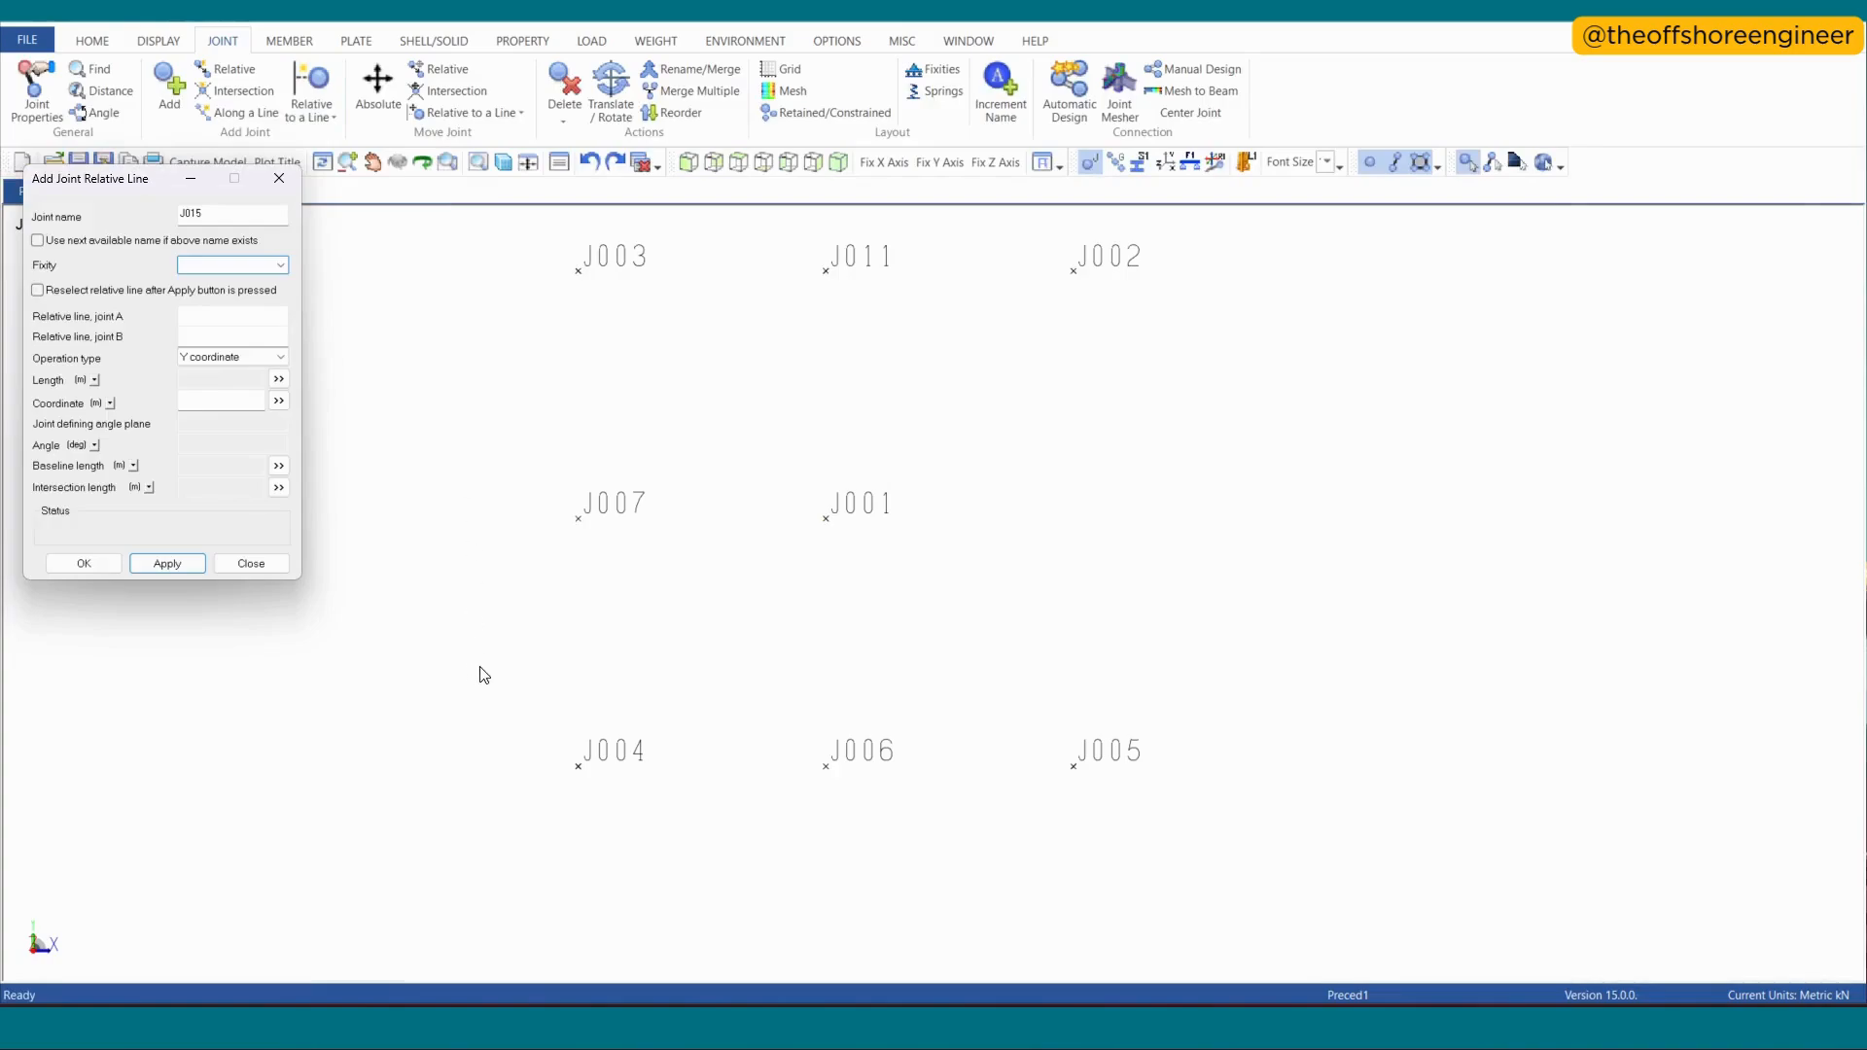
click(1067, 775)
click(1089, 255)
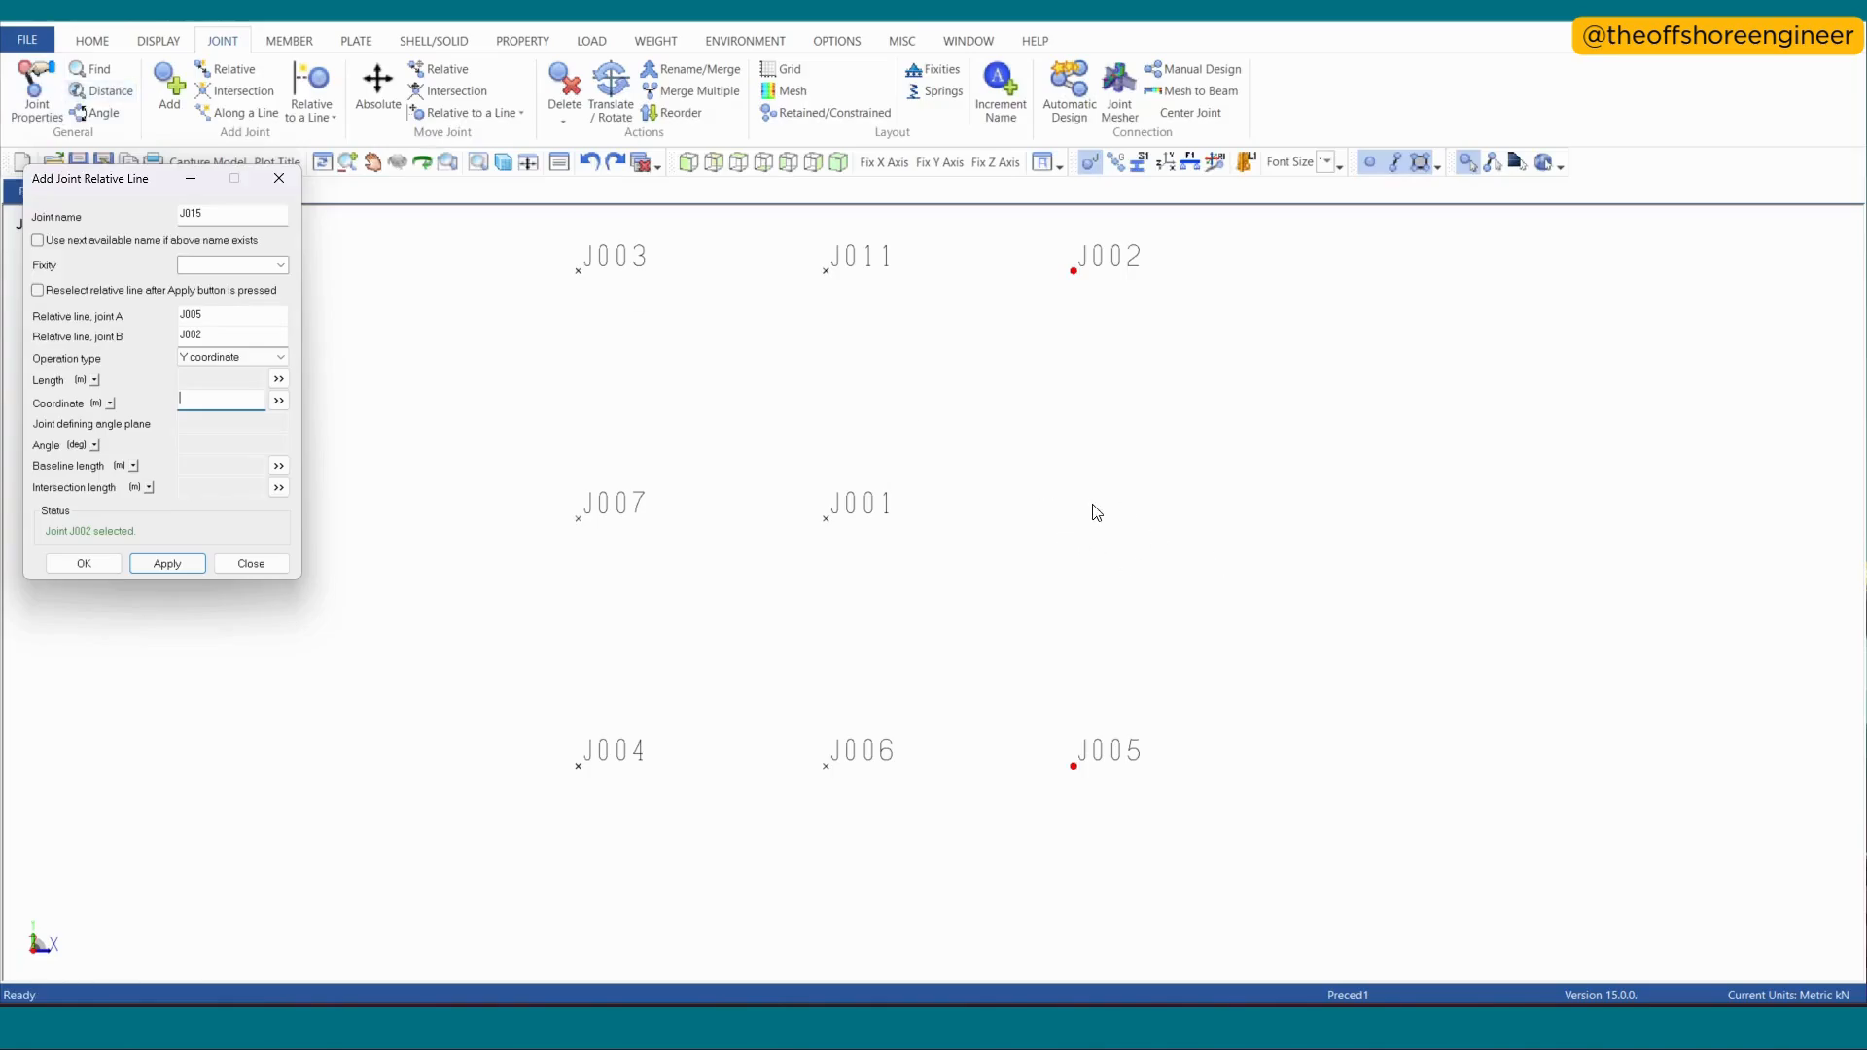
click(37, 93)
click(825, 519)
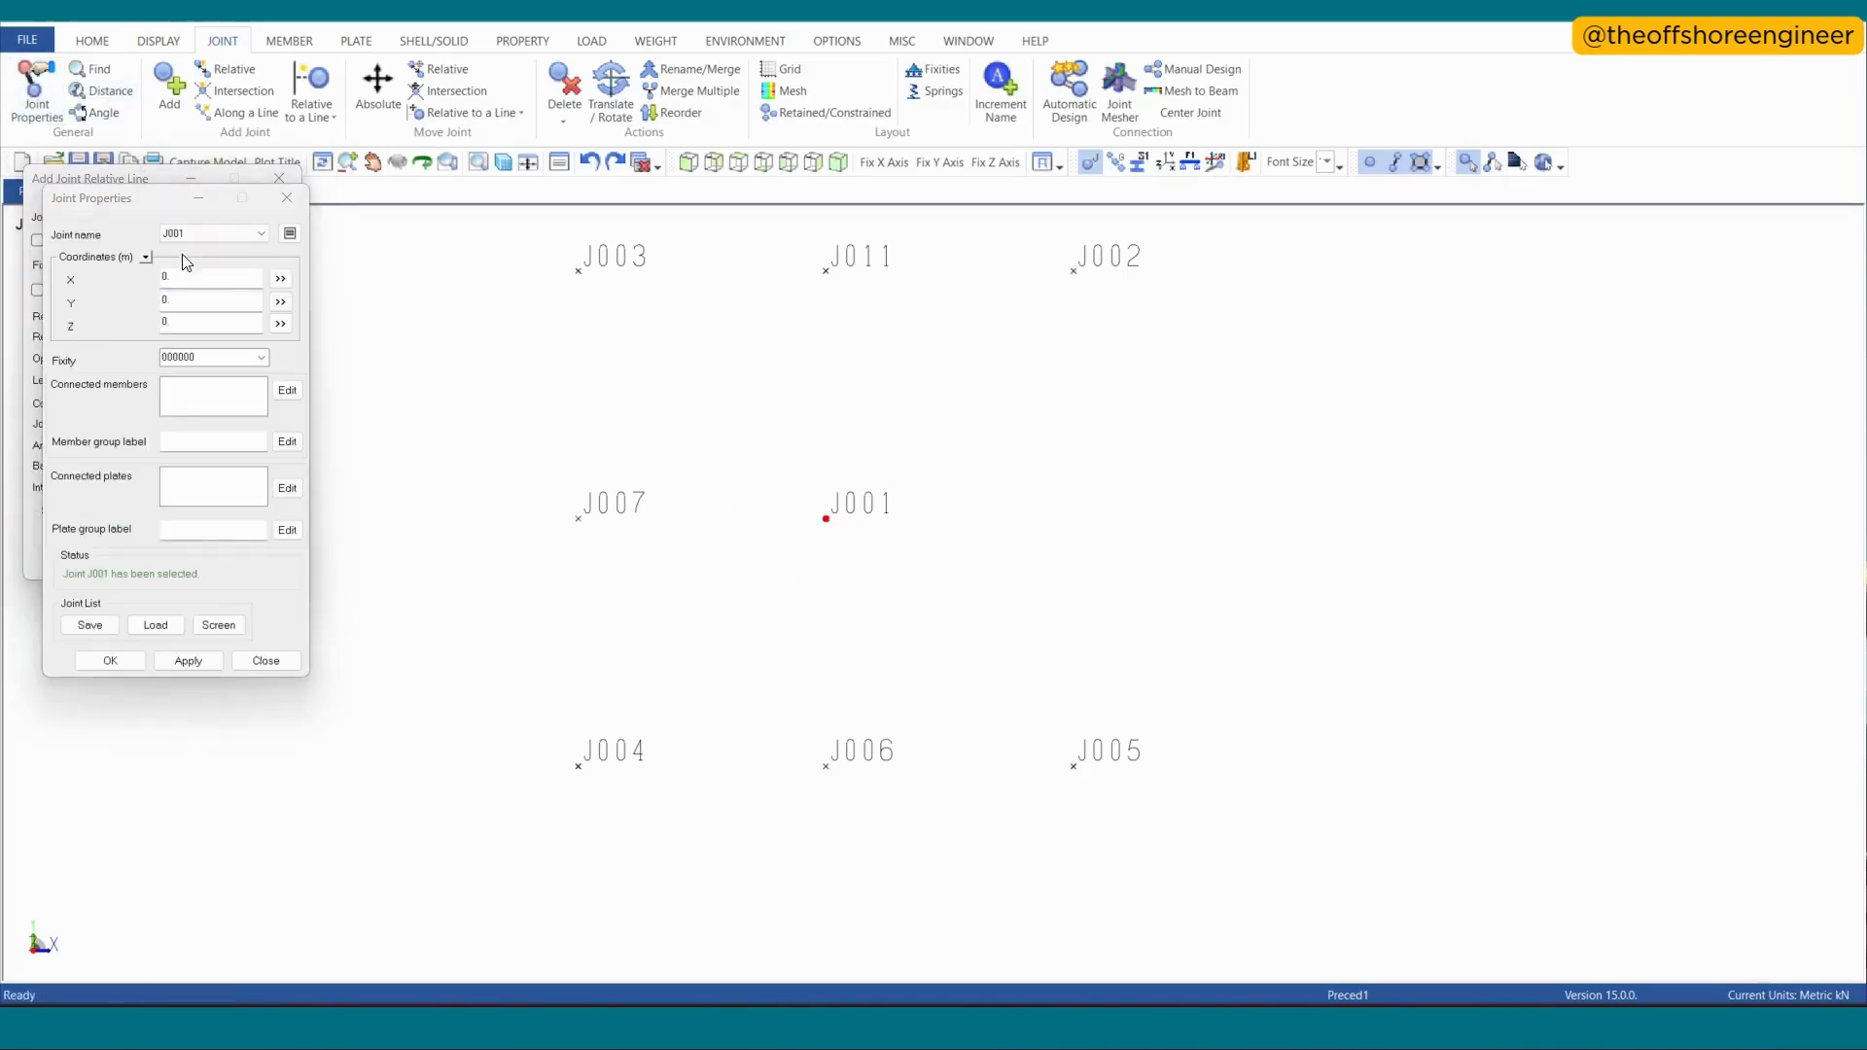
drag(68, 192, 1554, 282)
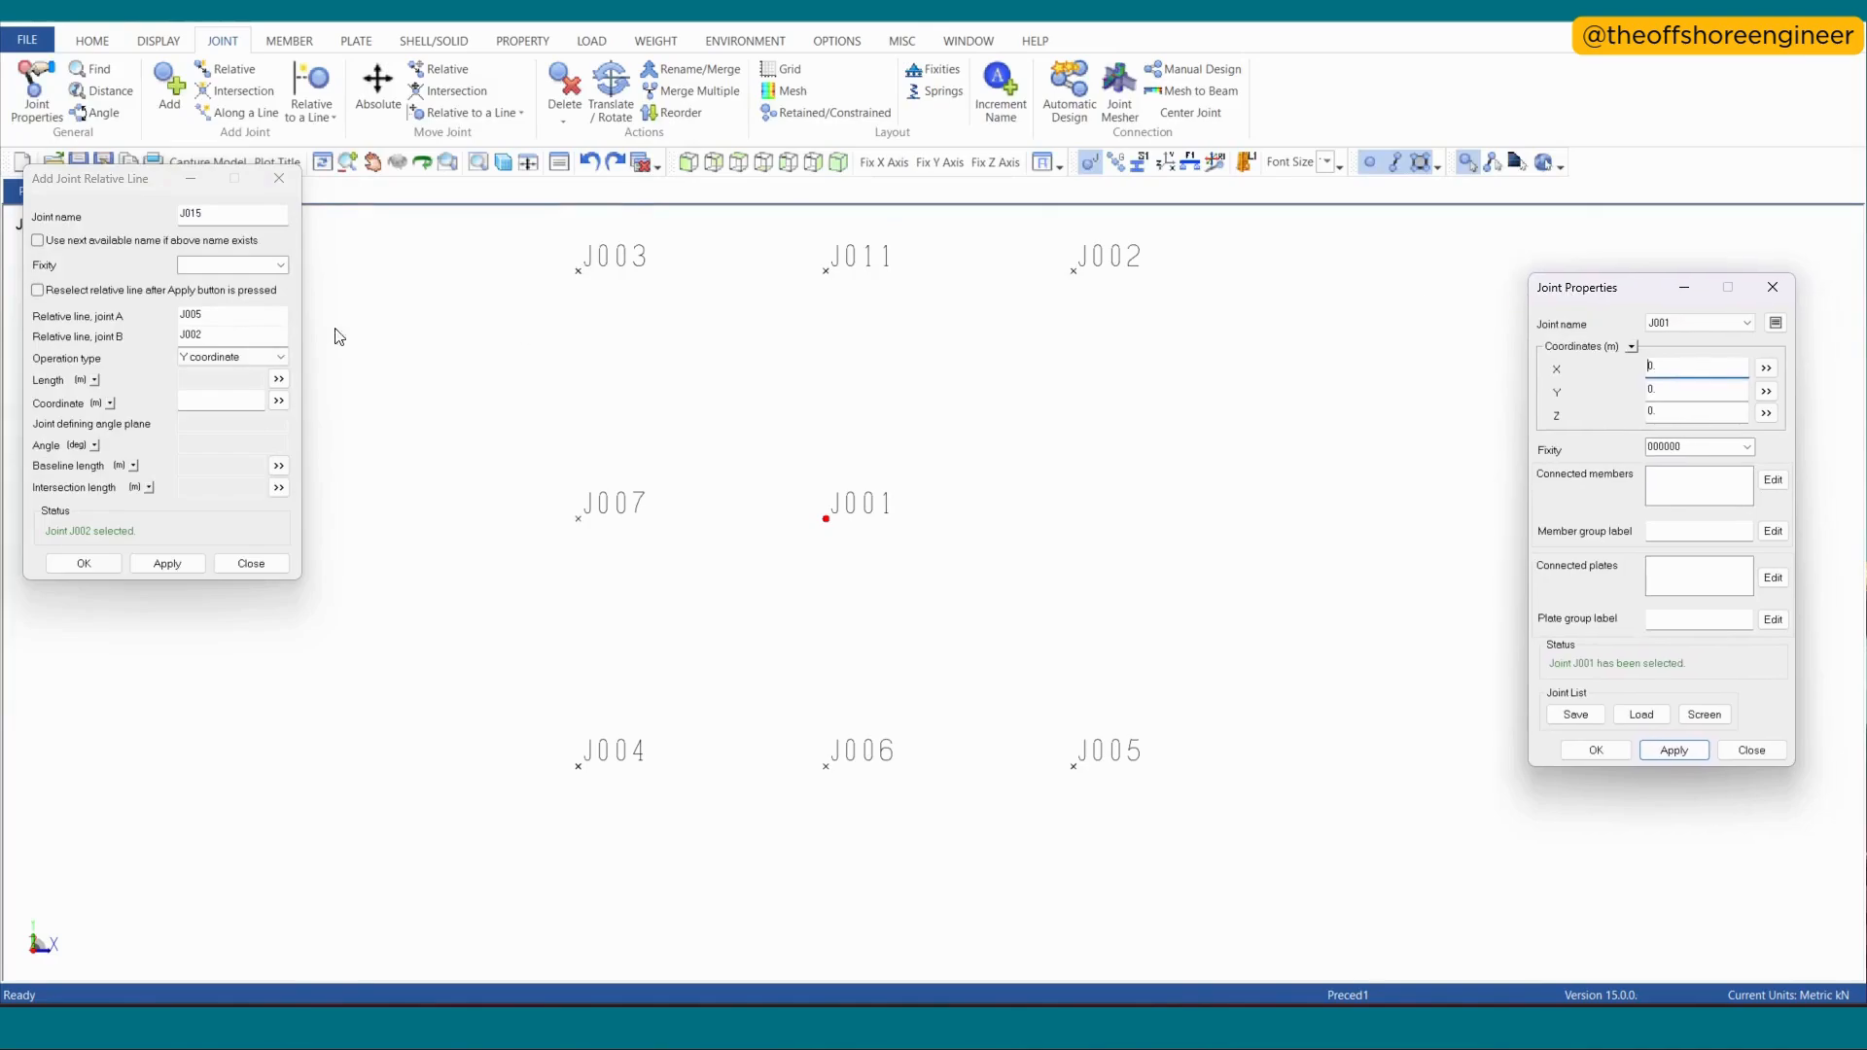
click(207, 402)
text(0)
key(Return)
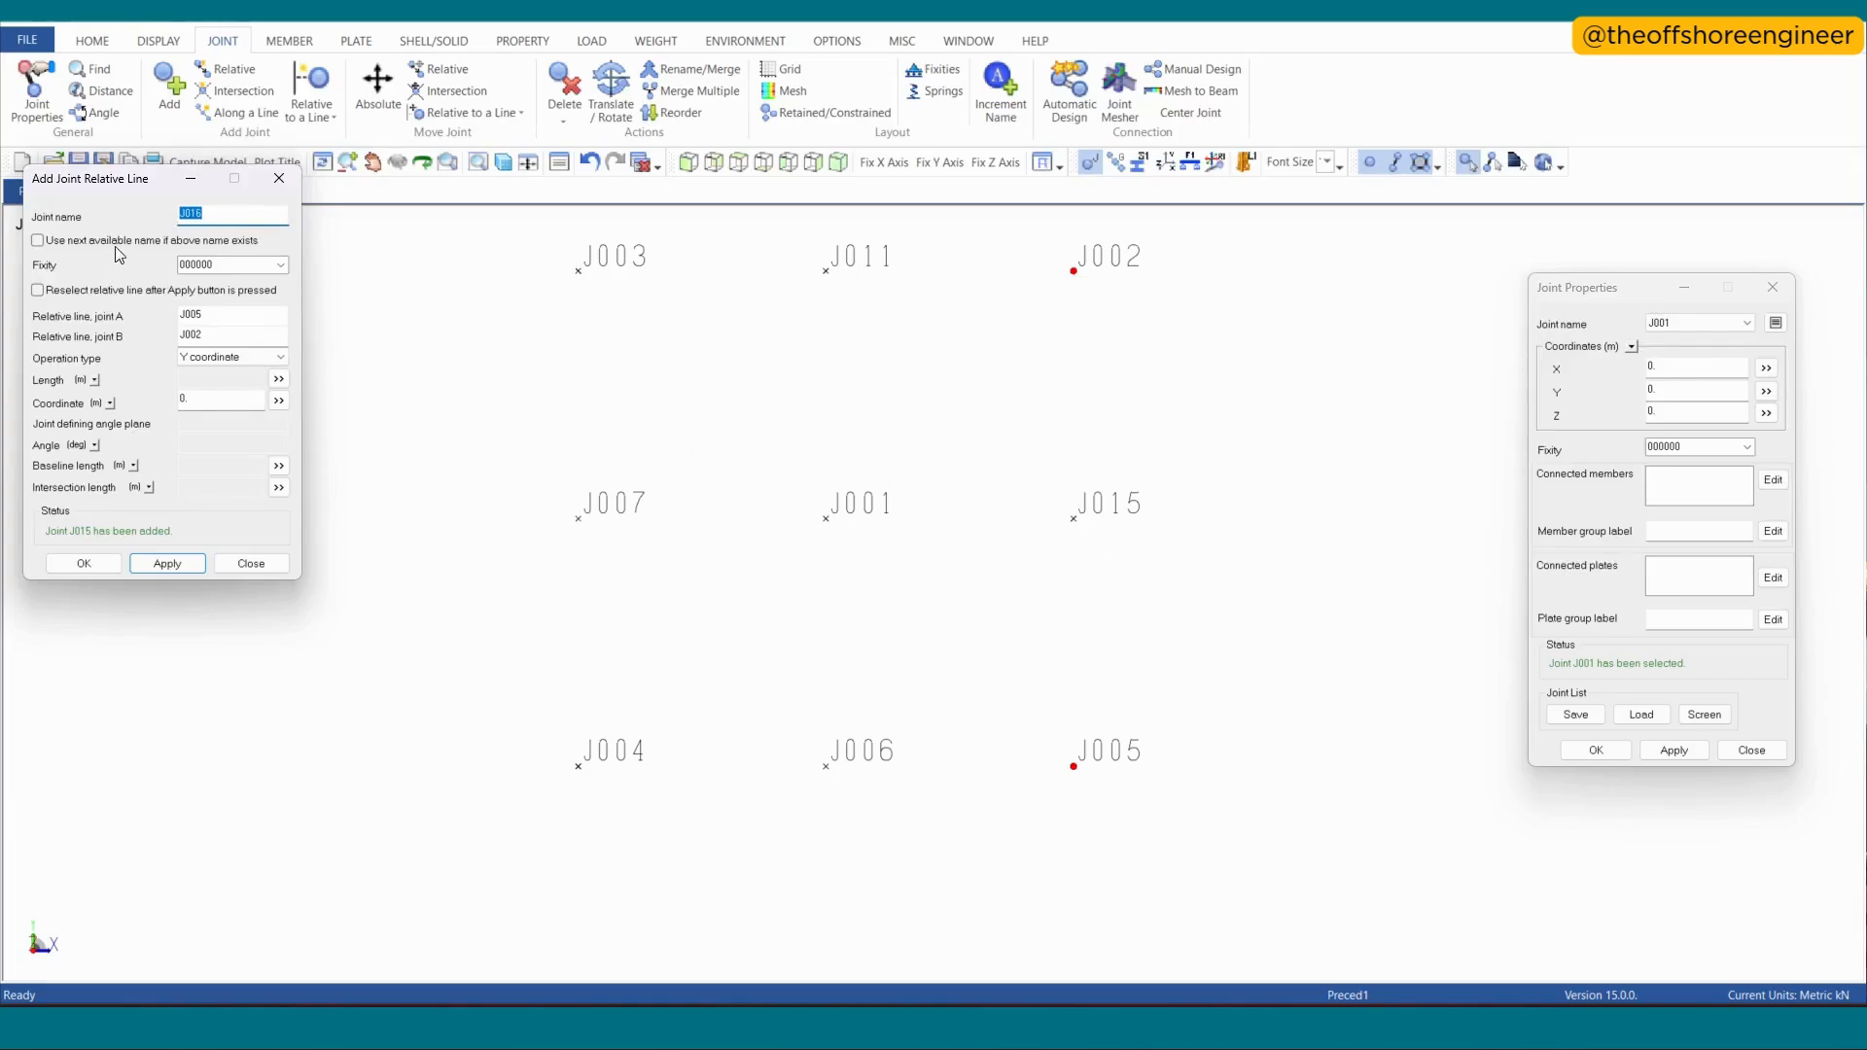
click(1773, 287)
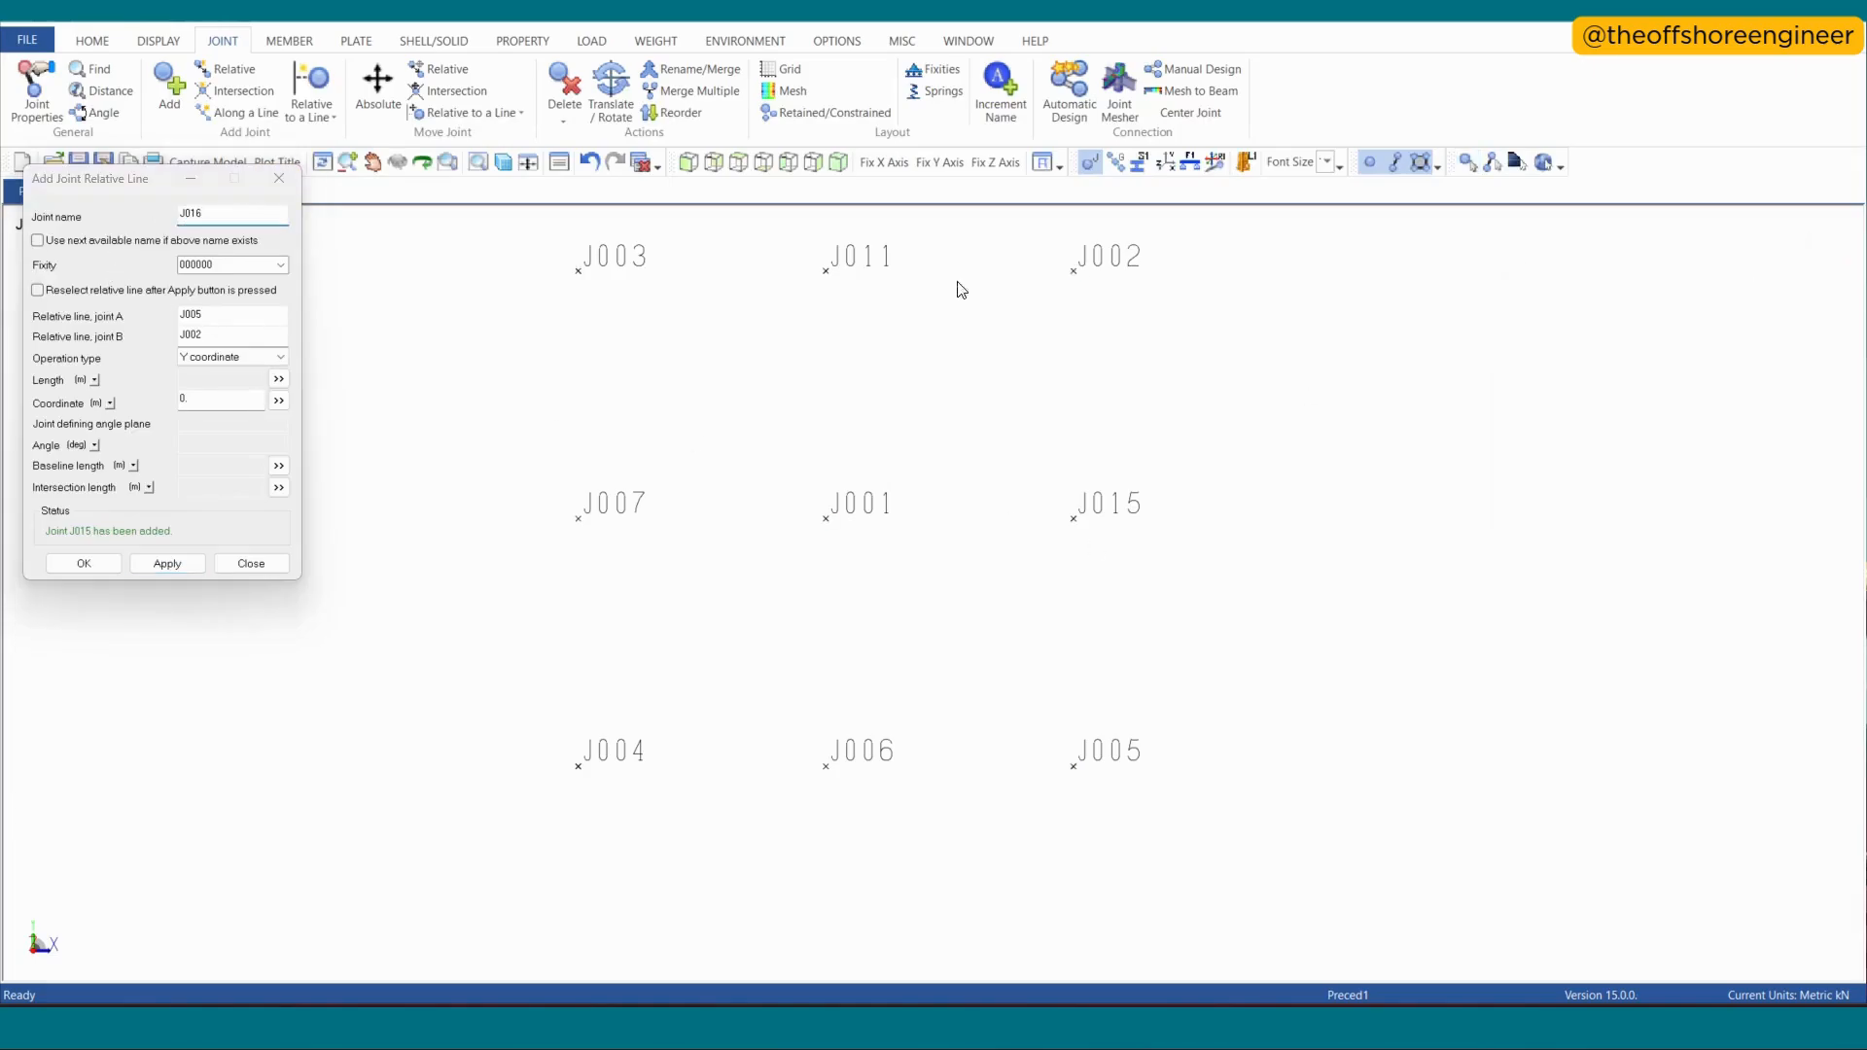
click(279, 179)
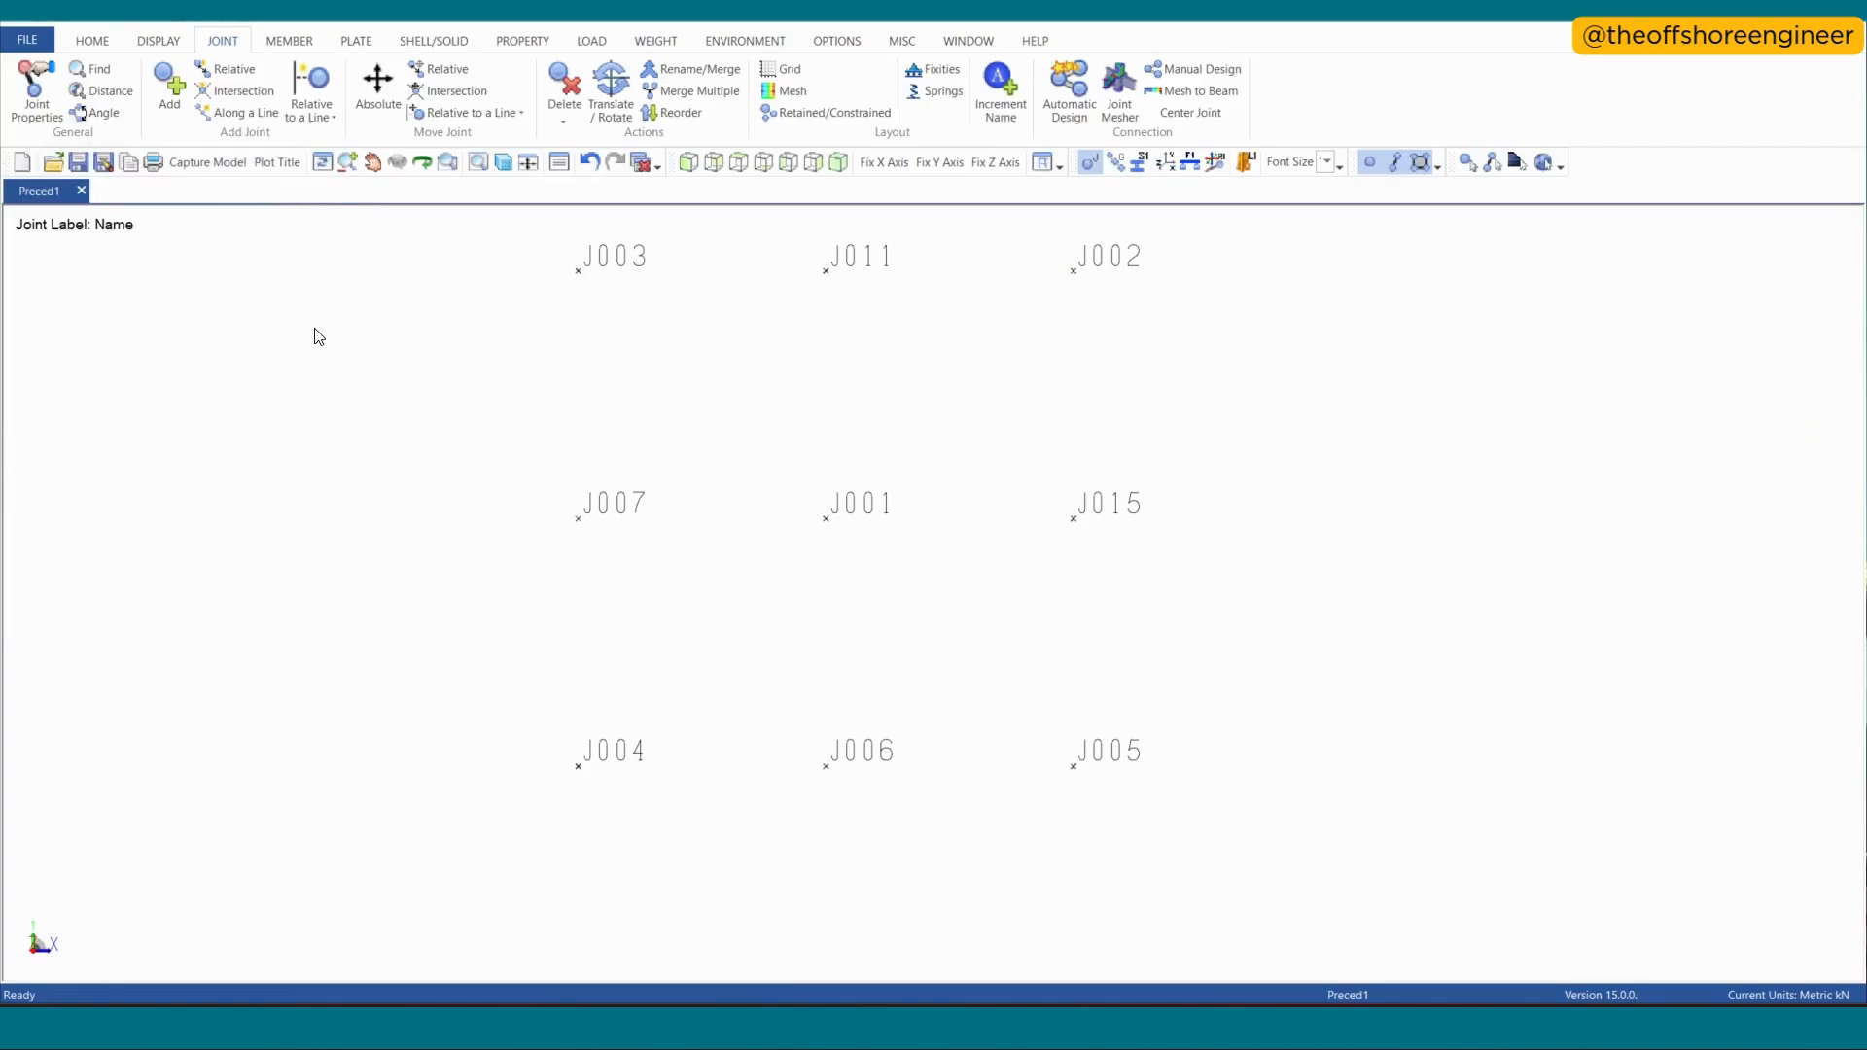
click(305, 110)
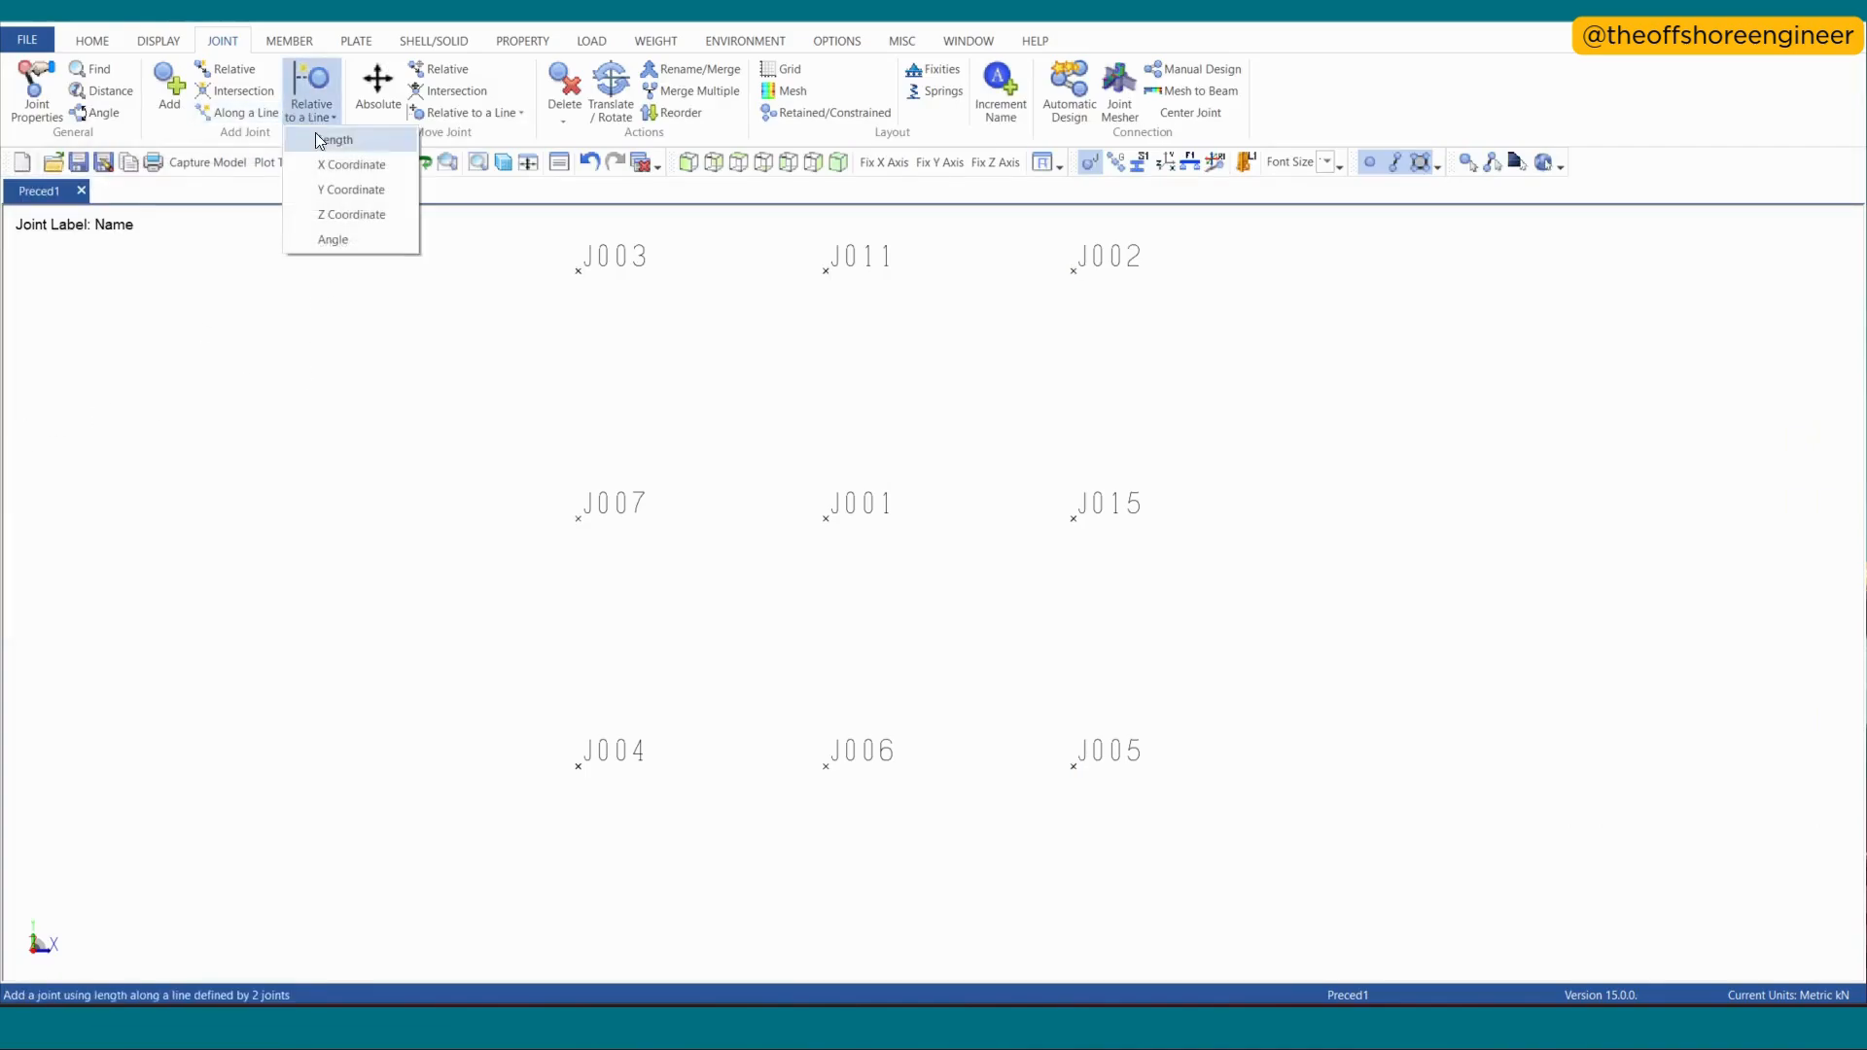
click(350, 216)
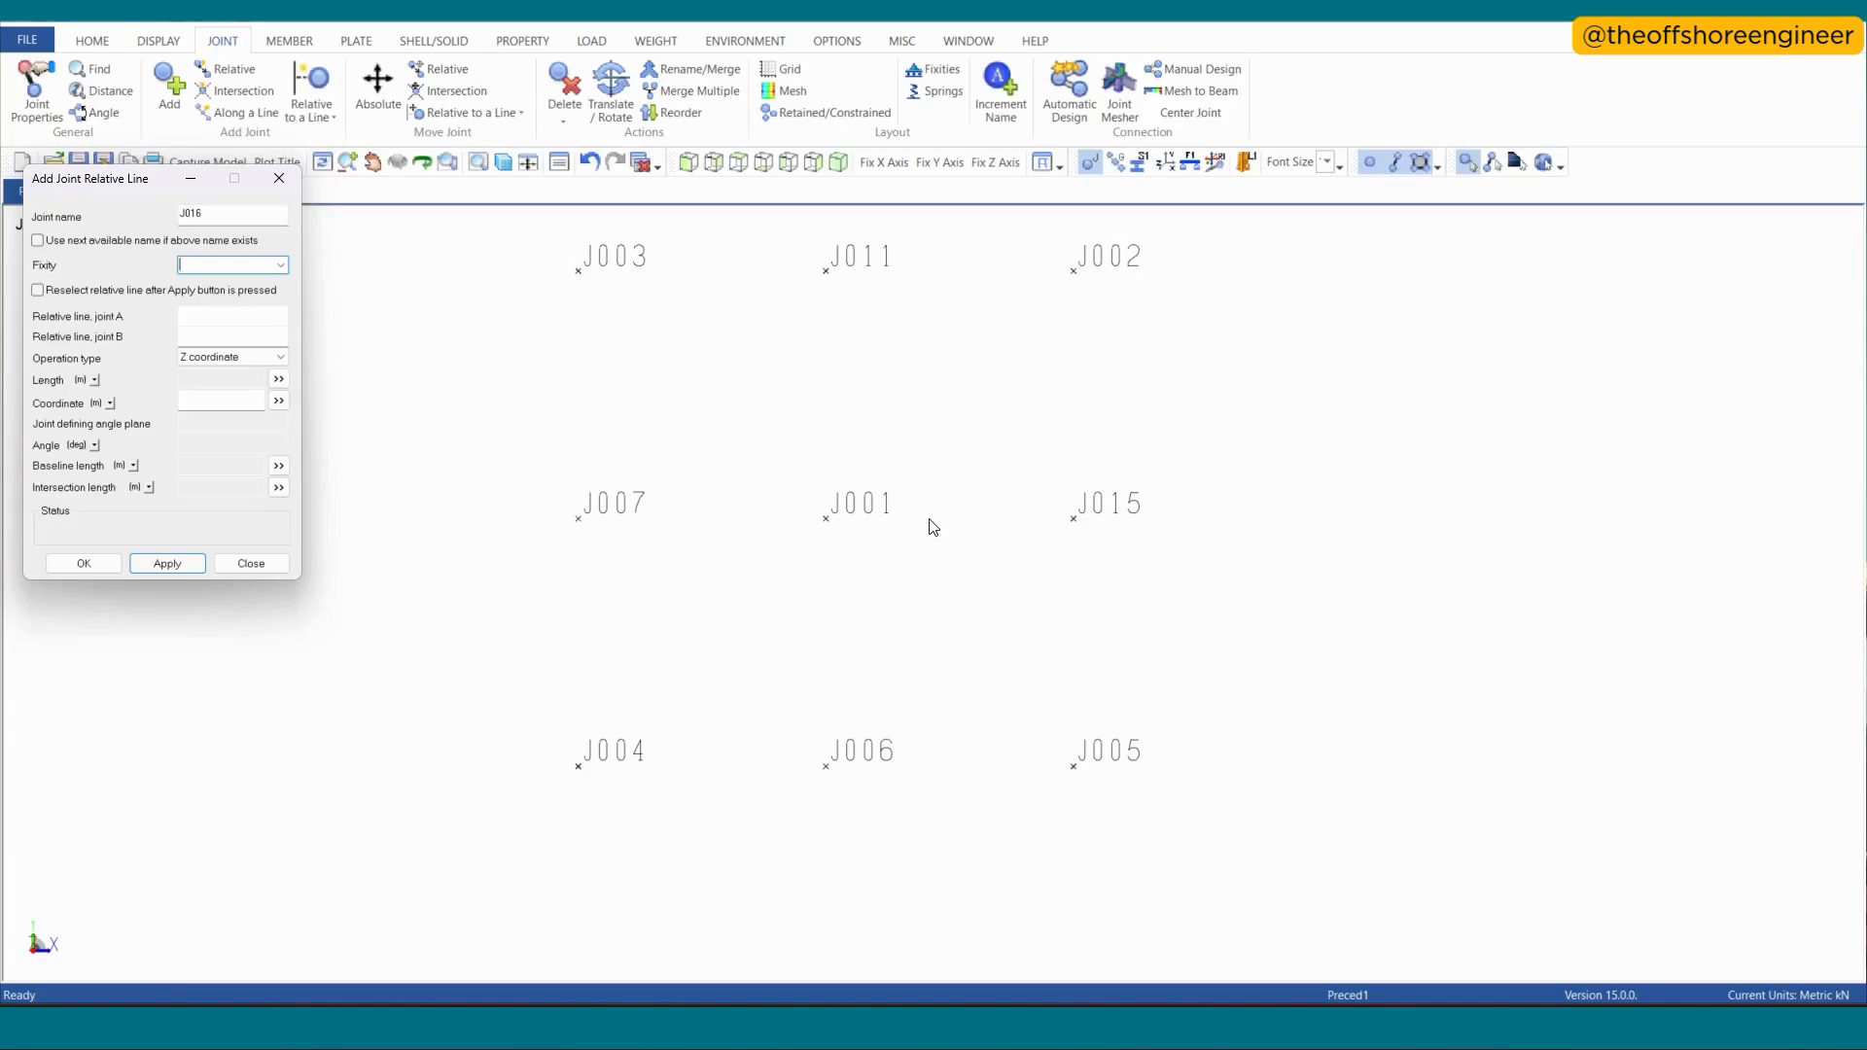
click(279, 178)
- Open the angle option for adding a joint relative to a line, and highlight the plane-defining joint and angle in the Snipping Tool diagram
click(290, 114)
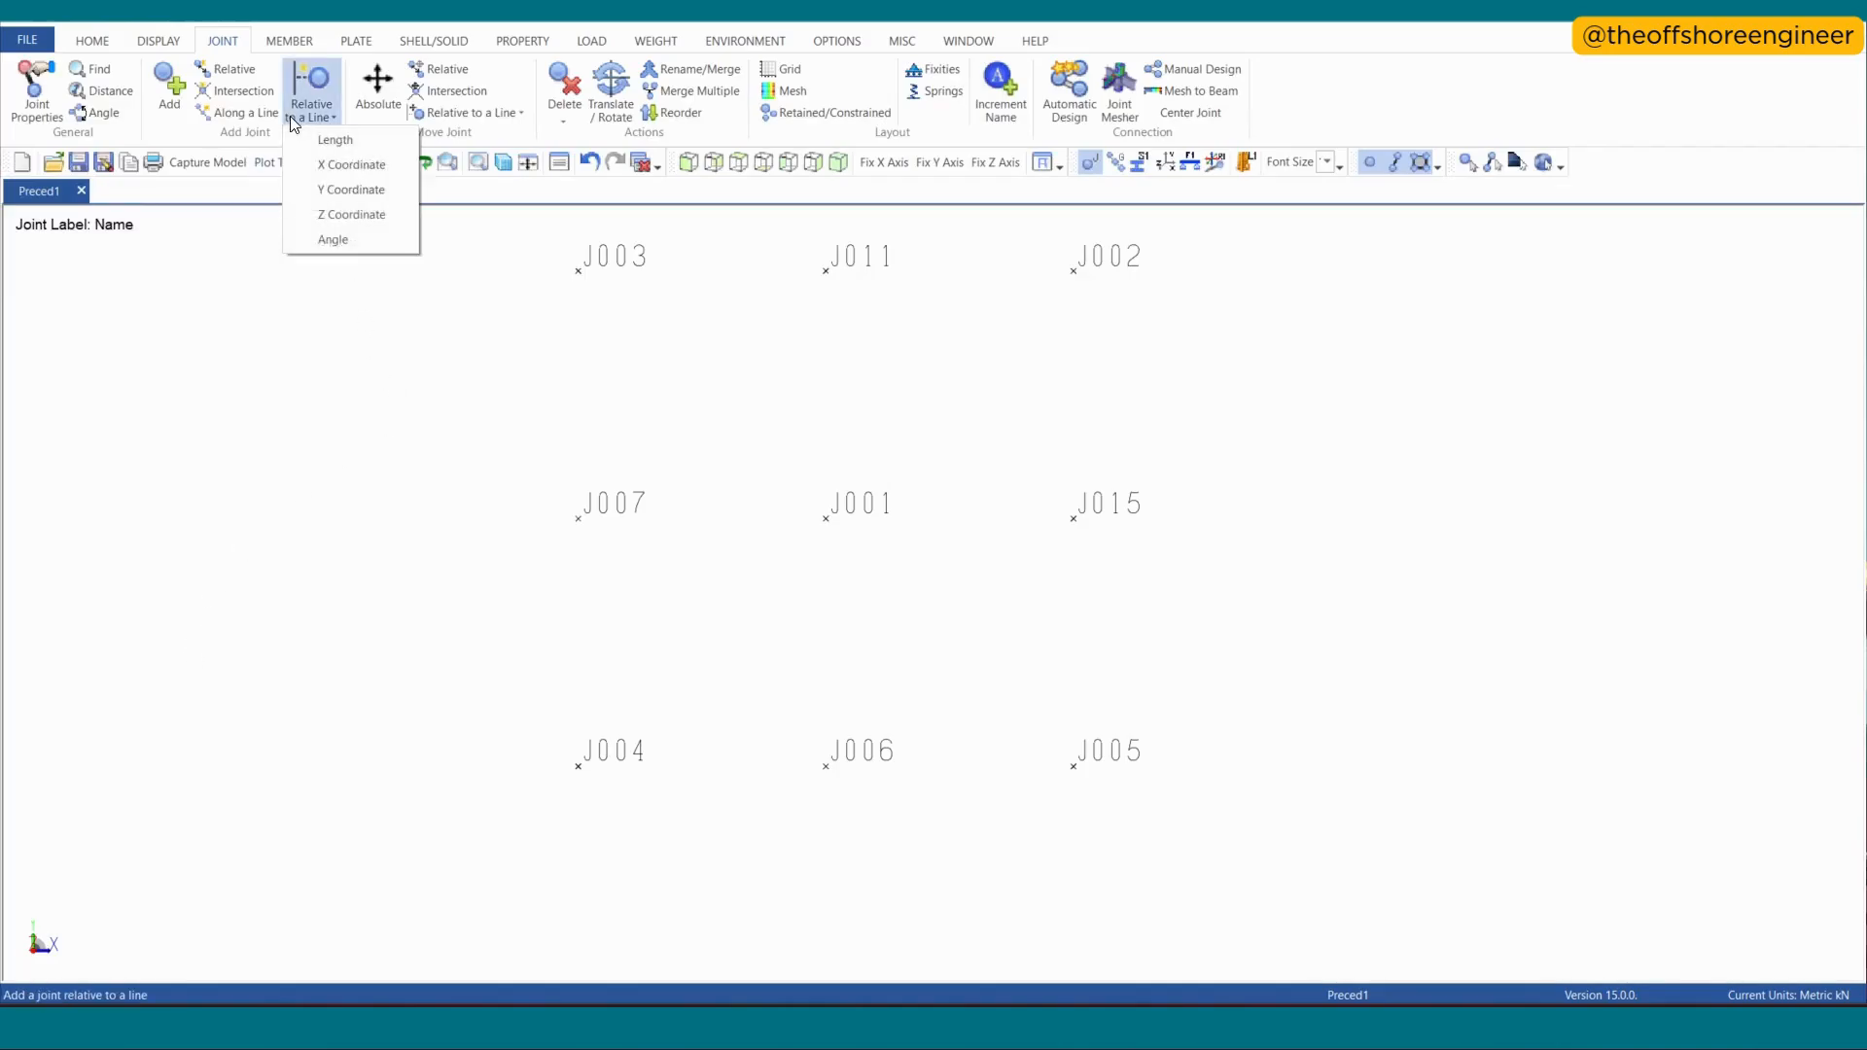
click(336, 239)
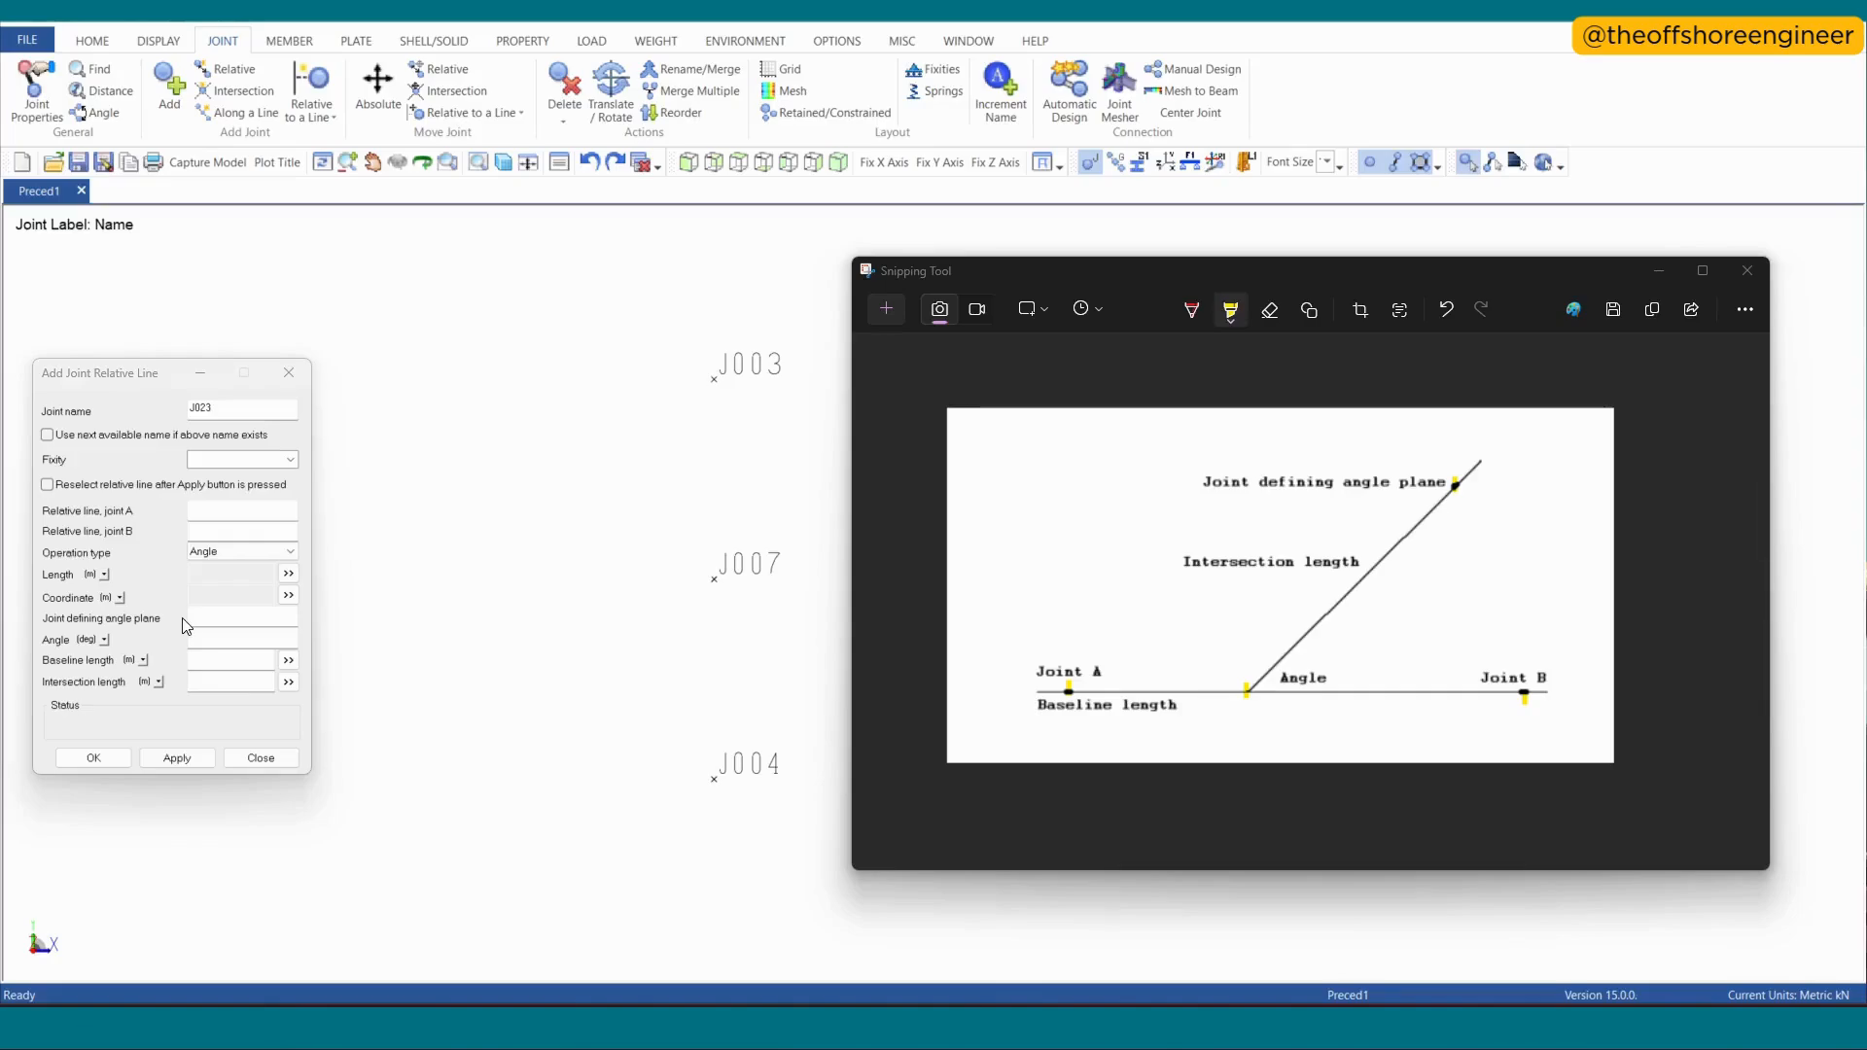
click(1459, 497)
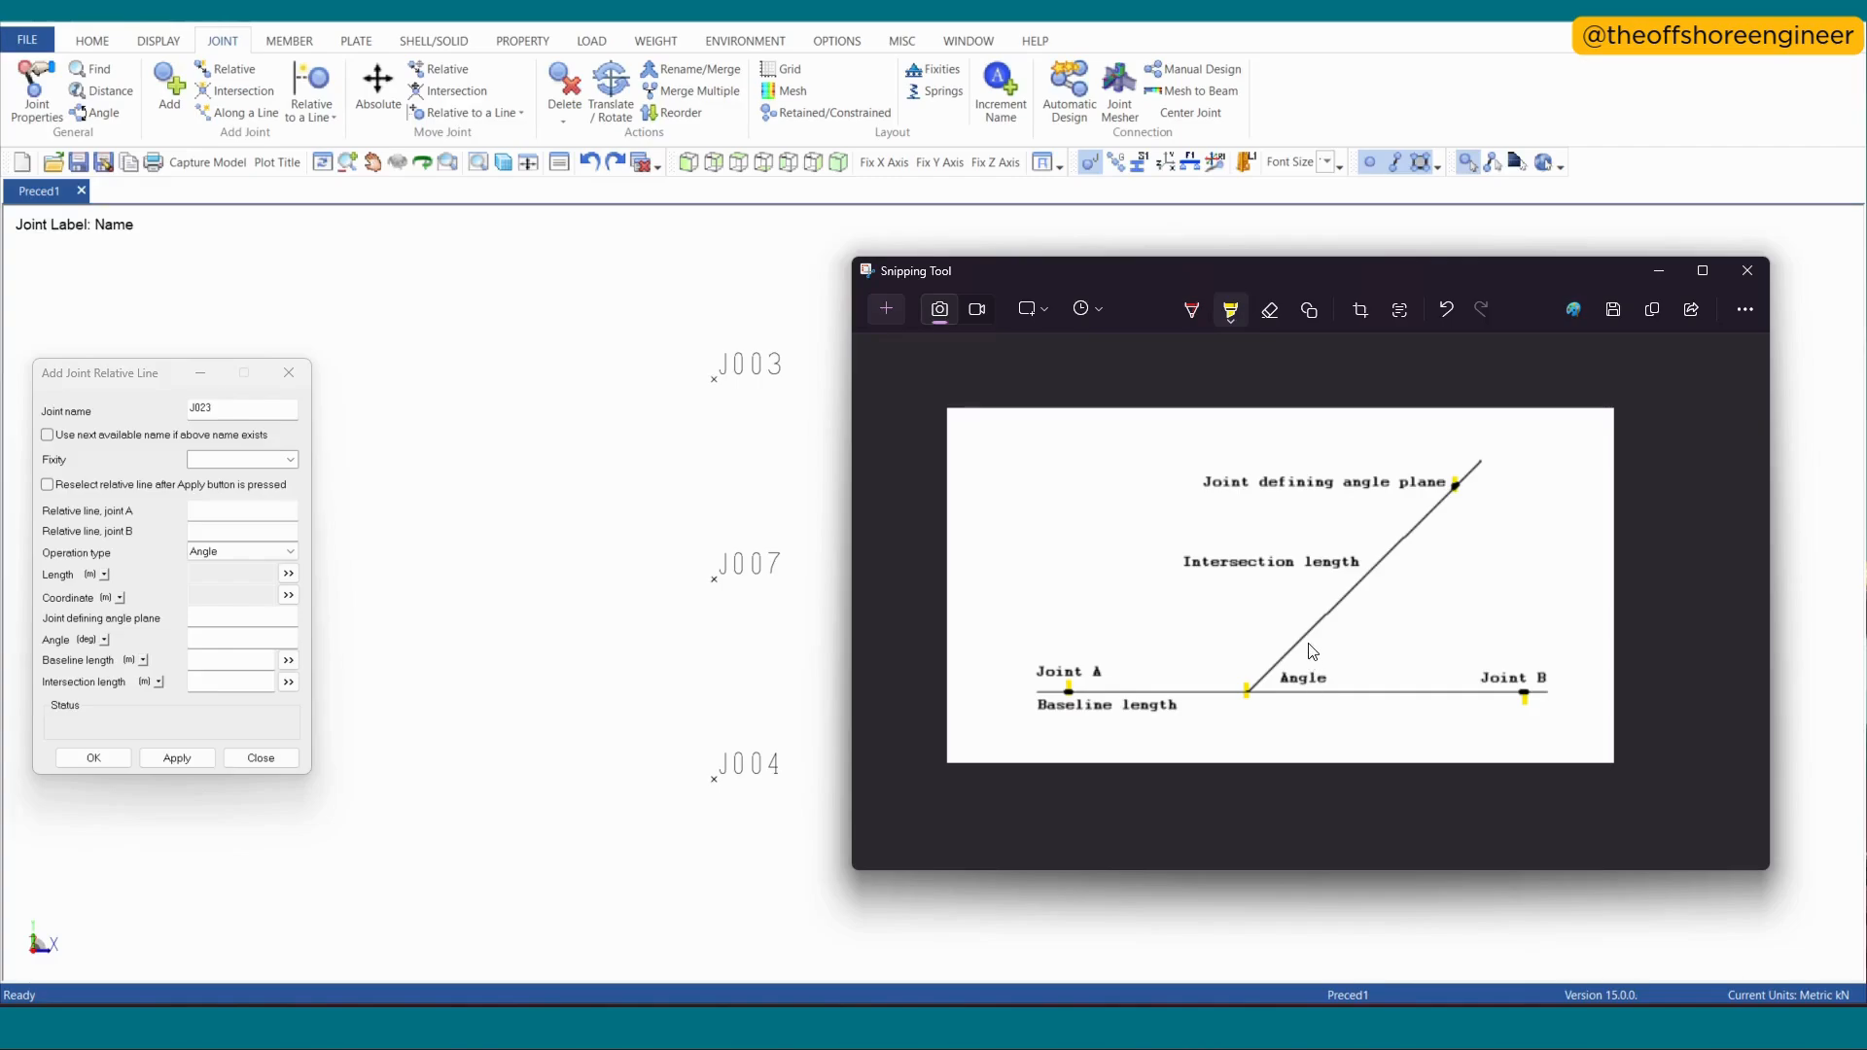
drag(1307, 639, 1324, 690)
- In SACS, add a joint relative to line J001–J015 with J002 defining the plane, angle 45°, baseline length 0 and intersection length 2 m
scroll(596, 646, down, 1)
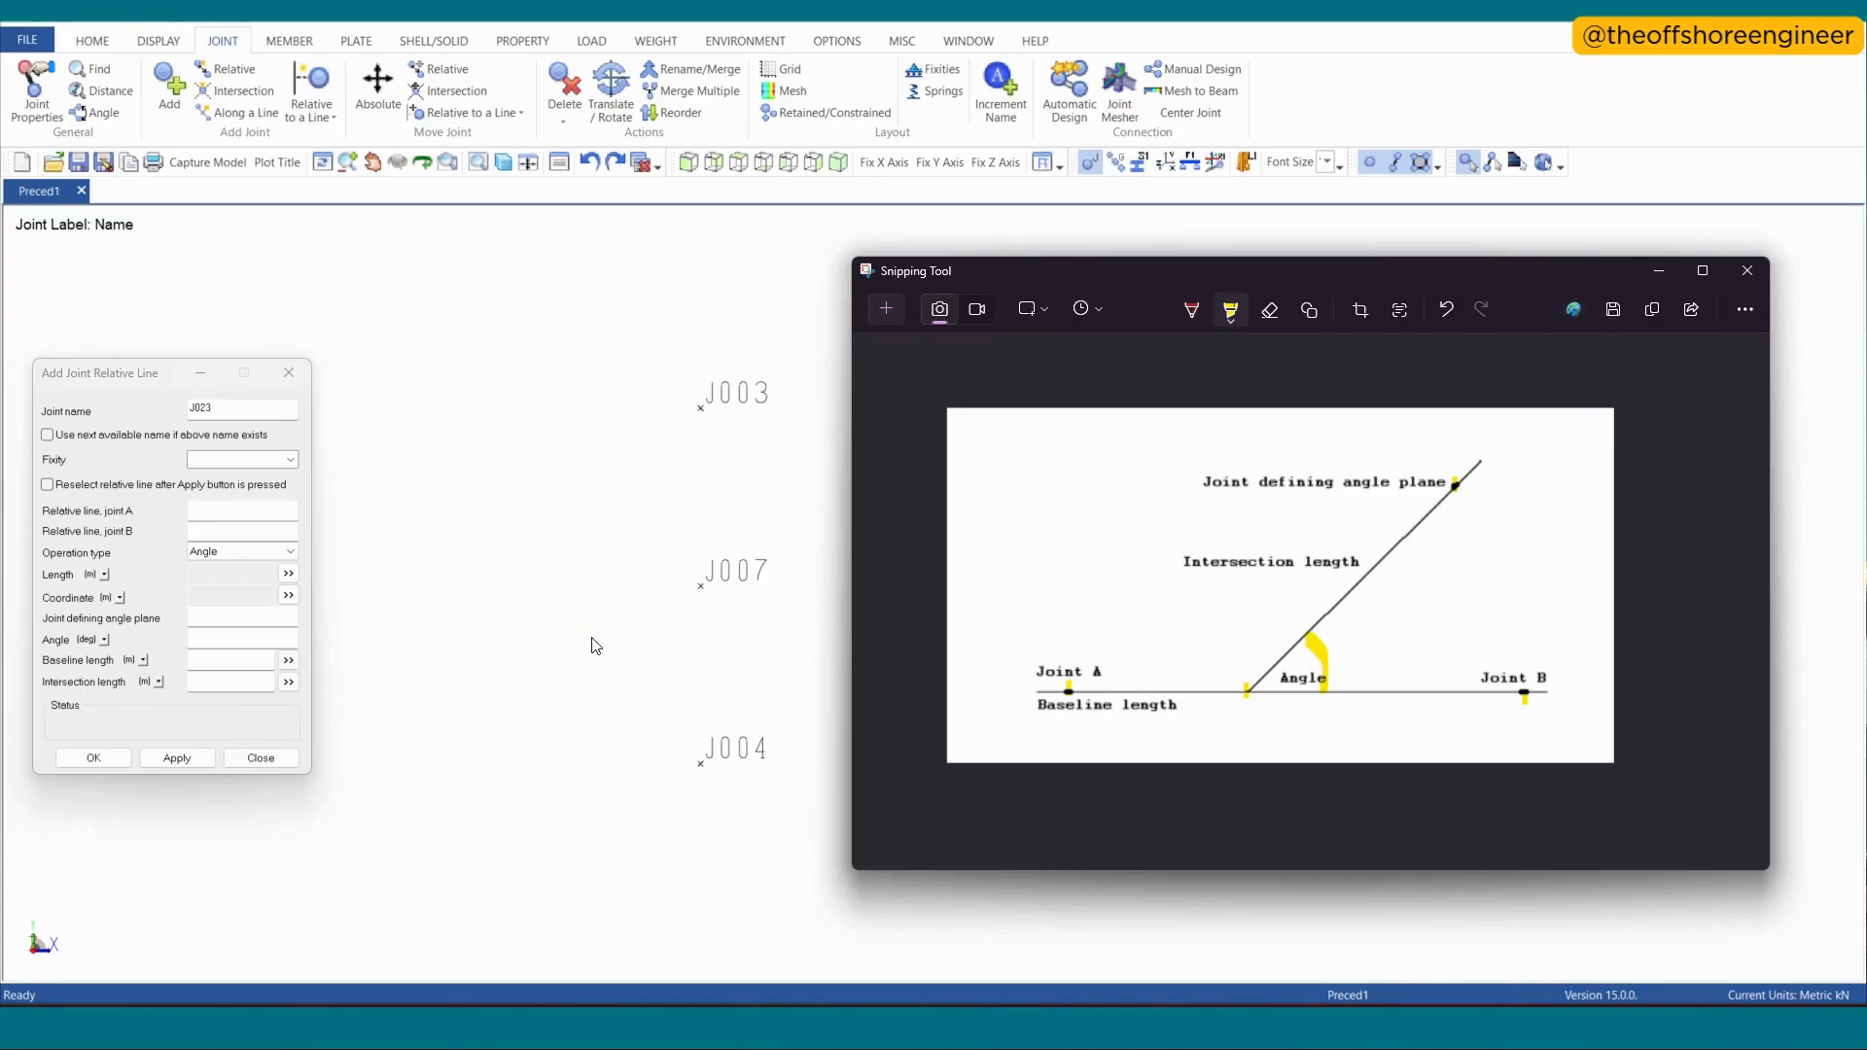
click(692, 655)
click(700, 585)
scroll(1001, 558, up, 2)
scroll(1177, 591, up, 2)
scroll(897, 720, down, 2)
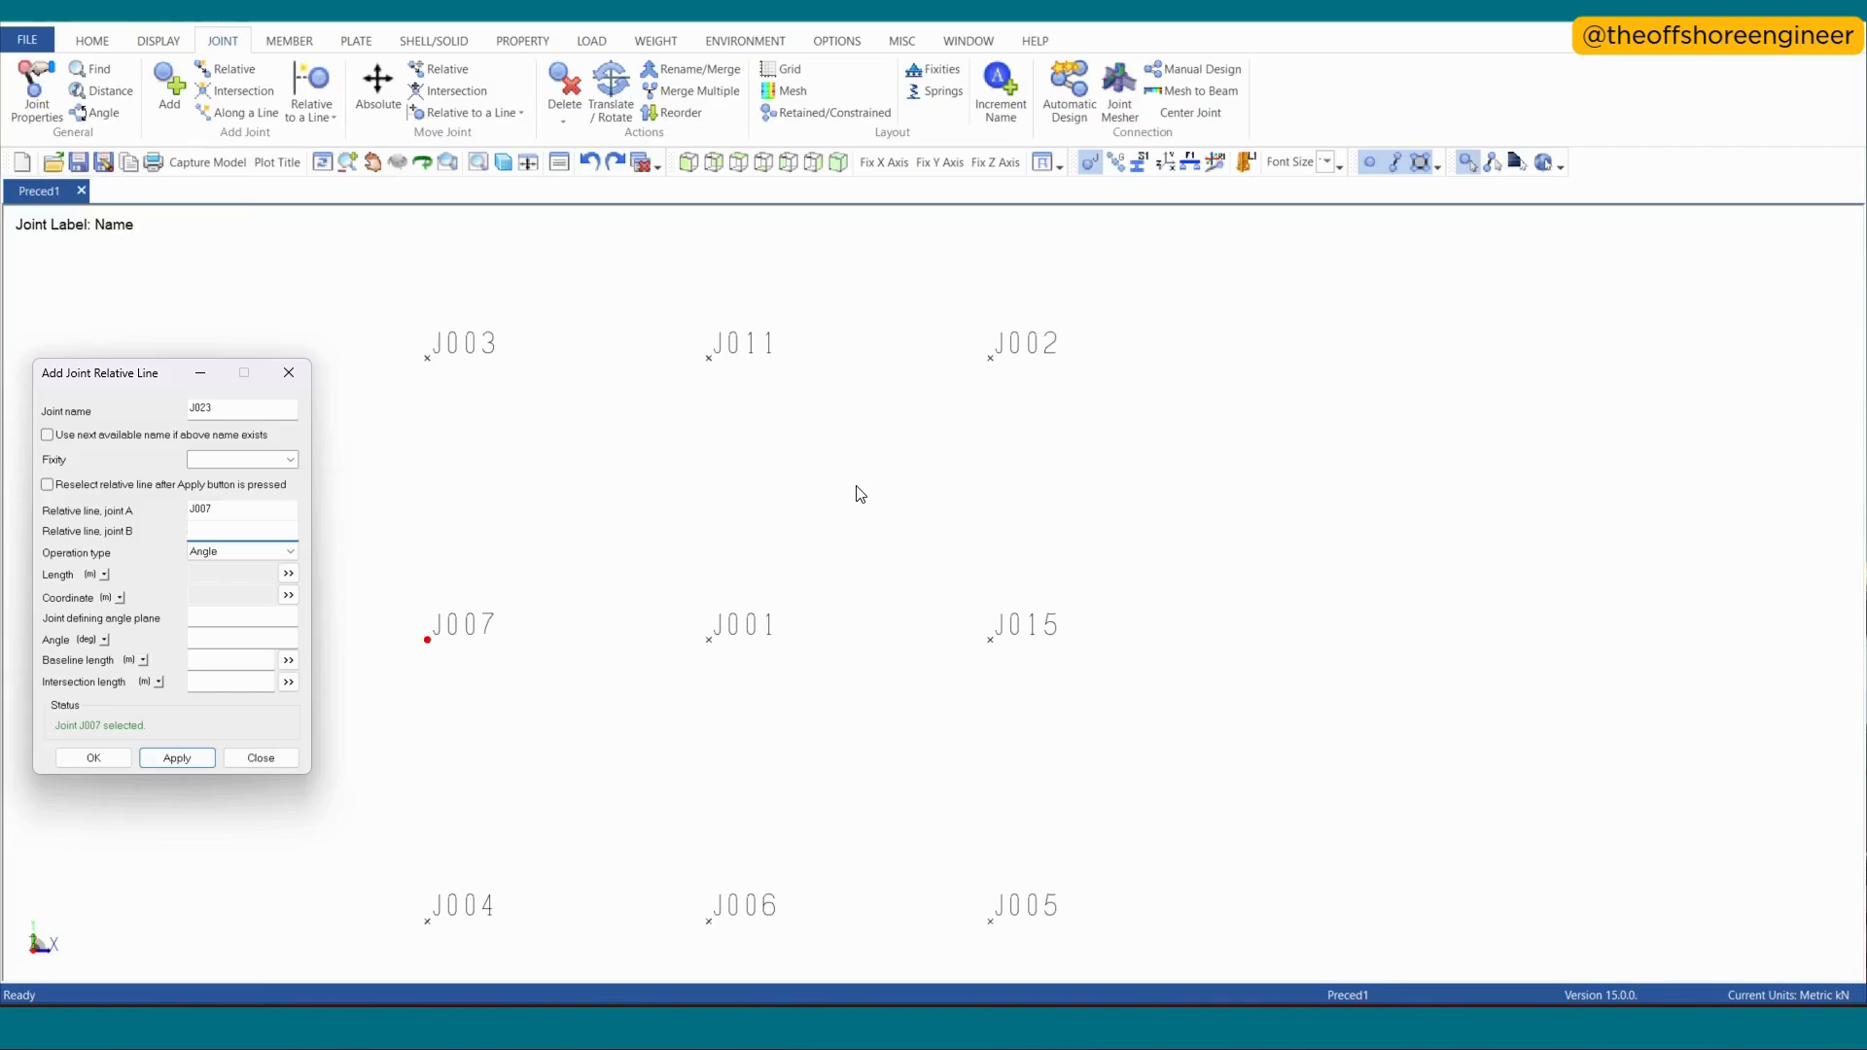
drag(240, 509, 101, 528)
key(Delete)
click(709, 640)
click(1020, 653)
click(991, 365)
mouse_move(710, 641)
click(221, 657)
key(Tab)
key(Return)
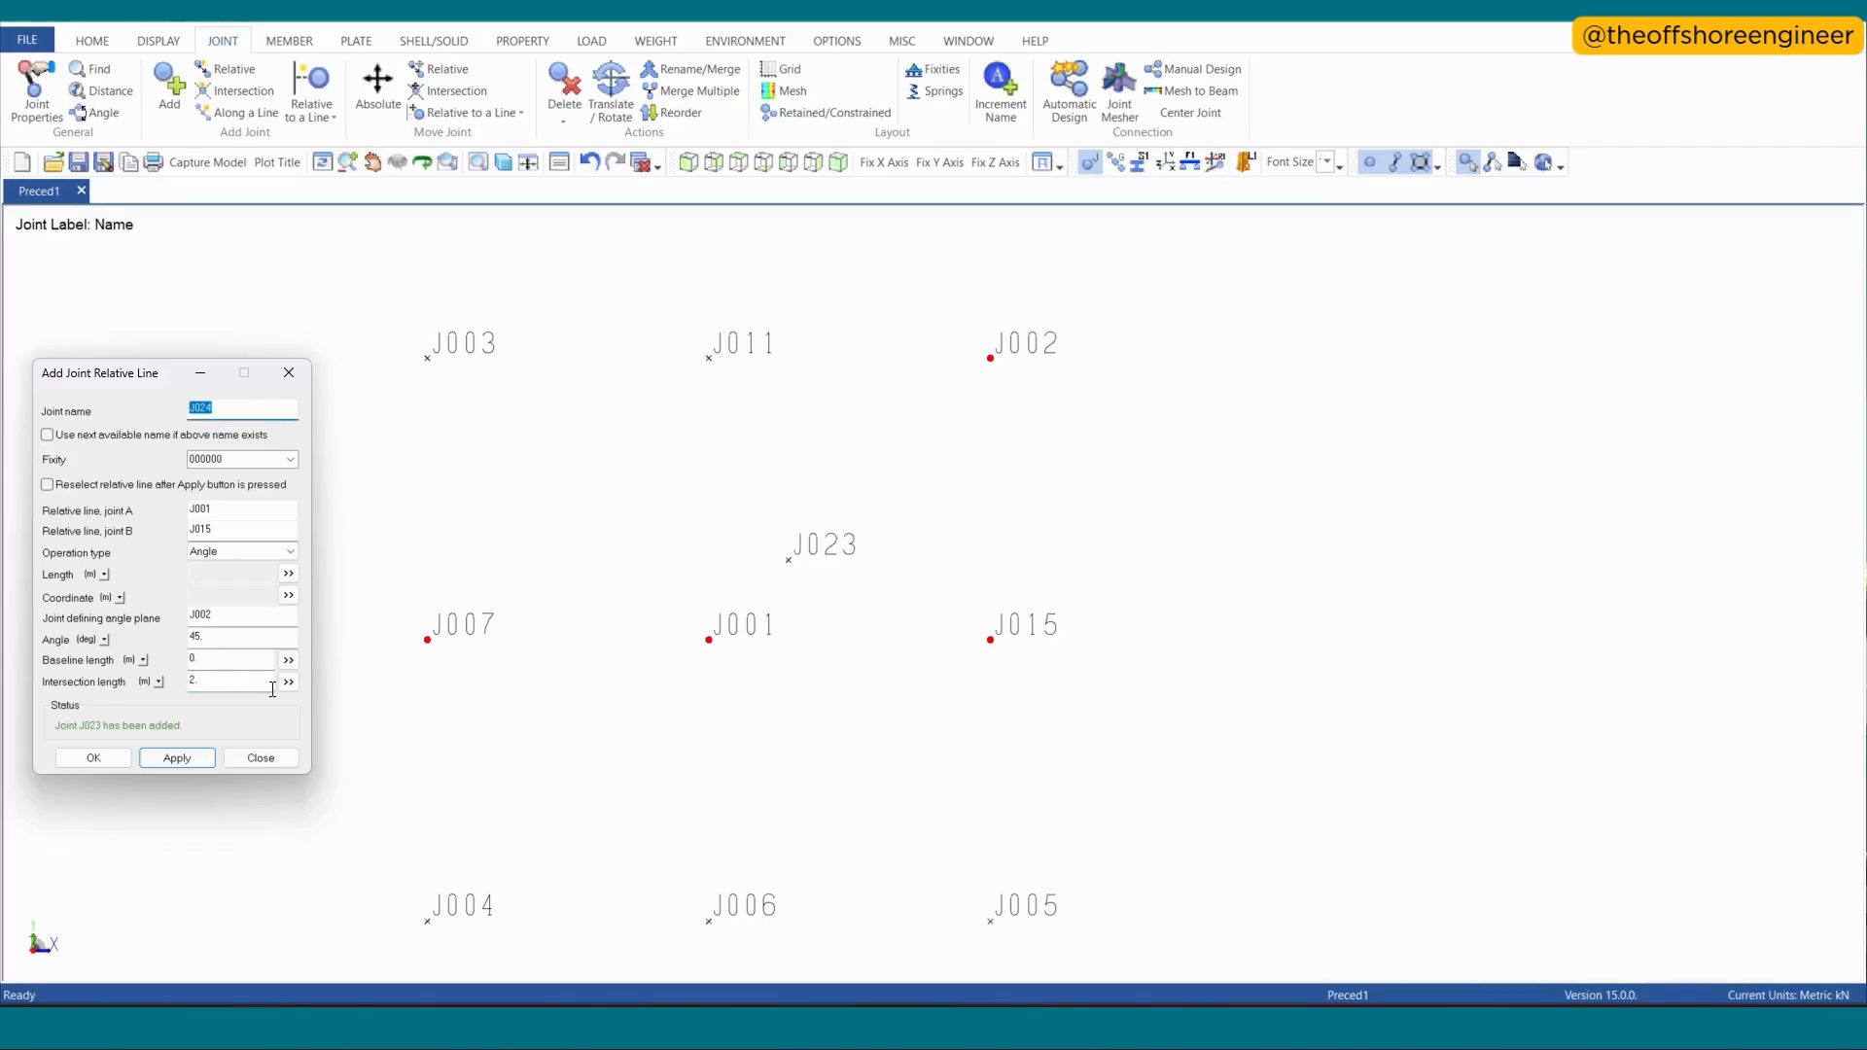
- Measure the angle between end joints J015 and J023 with J001 as the vertex
click(95, 112)
click(990, 640)
click(710, 642)
click(789, 561)
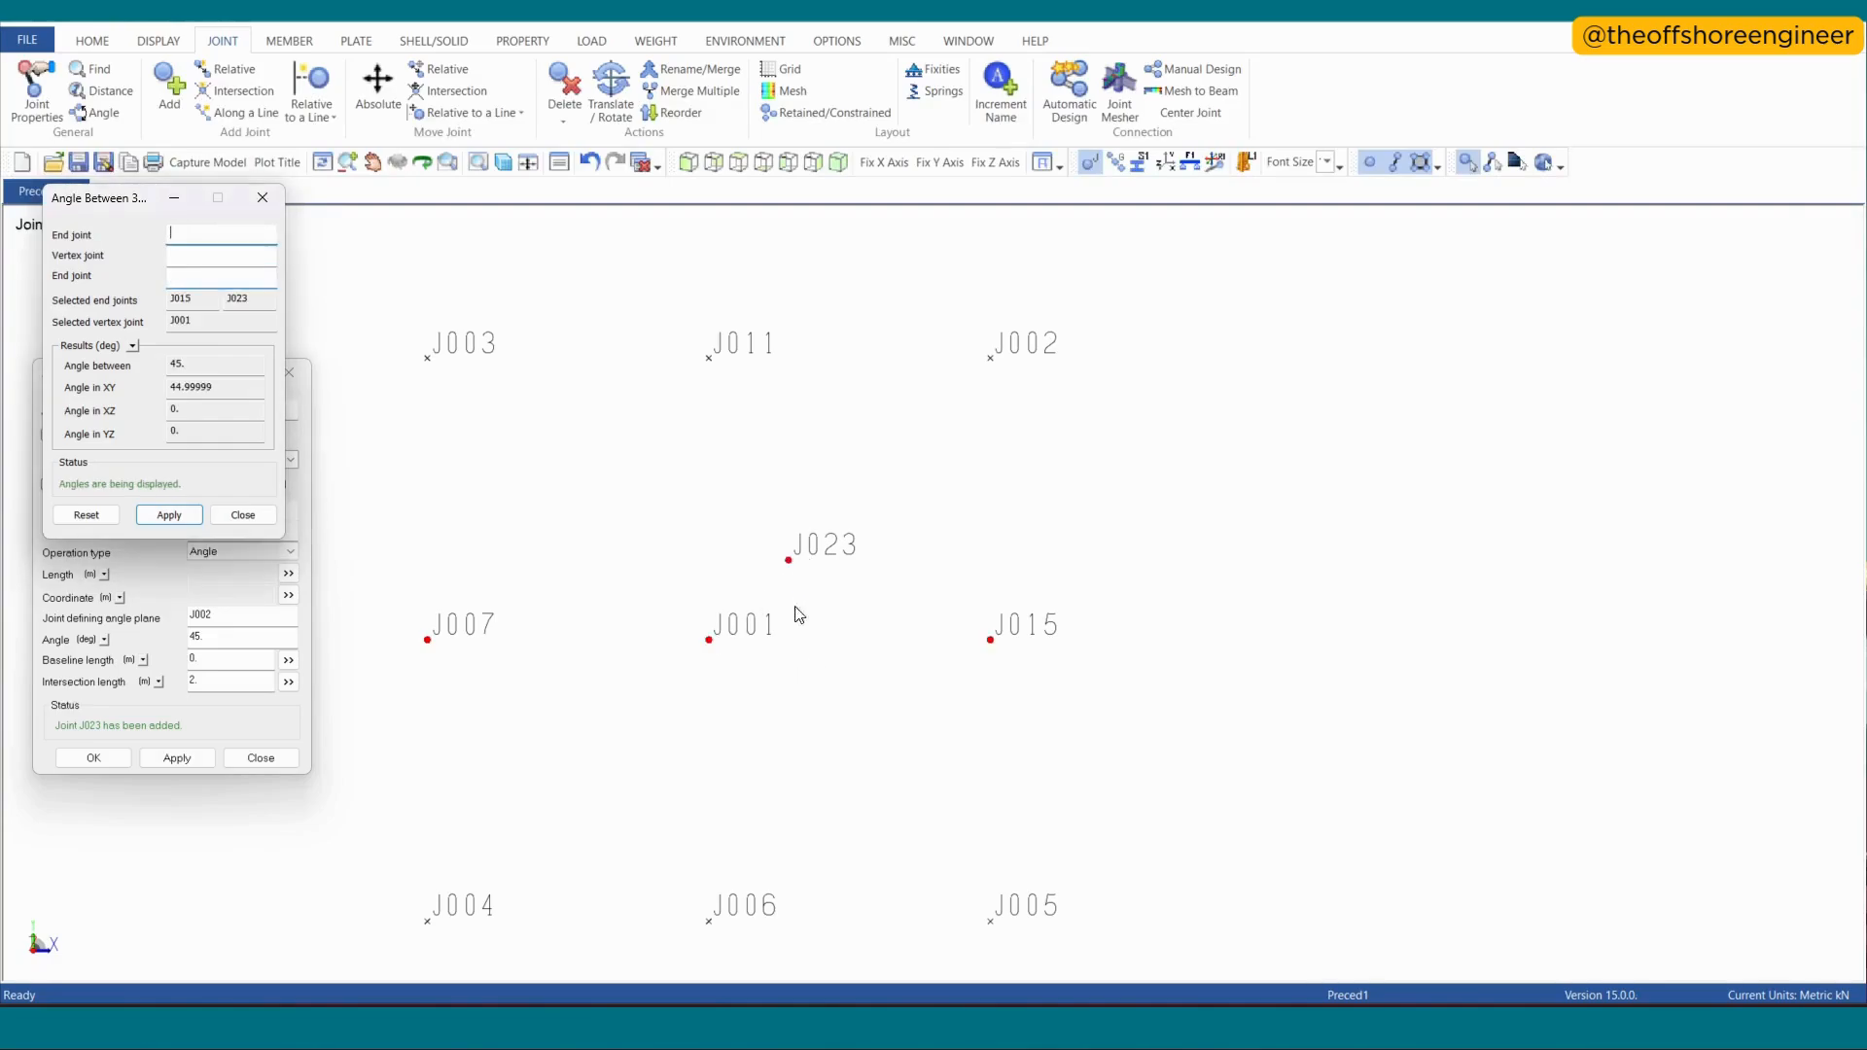
- Measure the distance between joints J001 and J023, and move the distance and angle dialogs clear of the joint settings
click(97, 91)
click(710, 641)
click(788, 560)
drag(148, 199, 1305, 255)
drag(79, 198, 1575, 251)
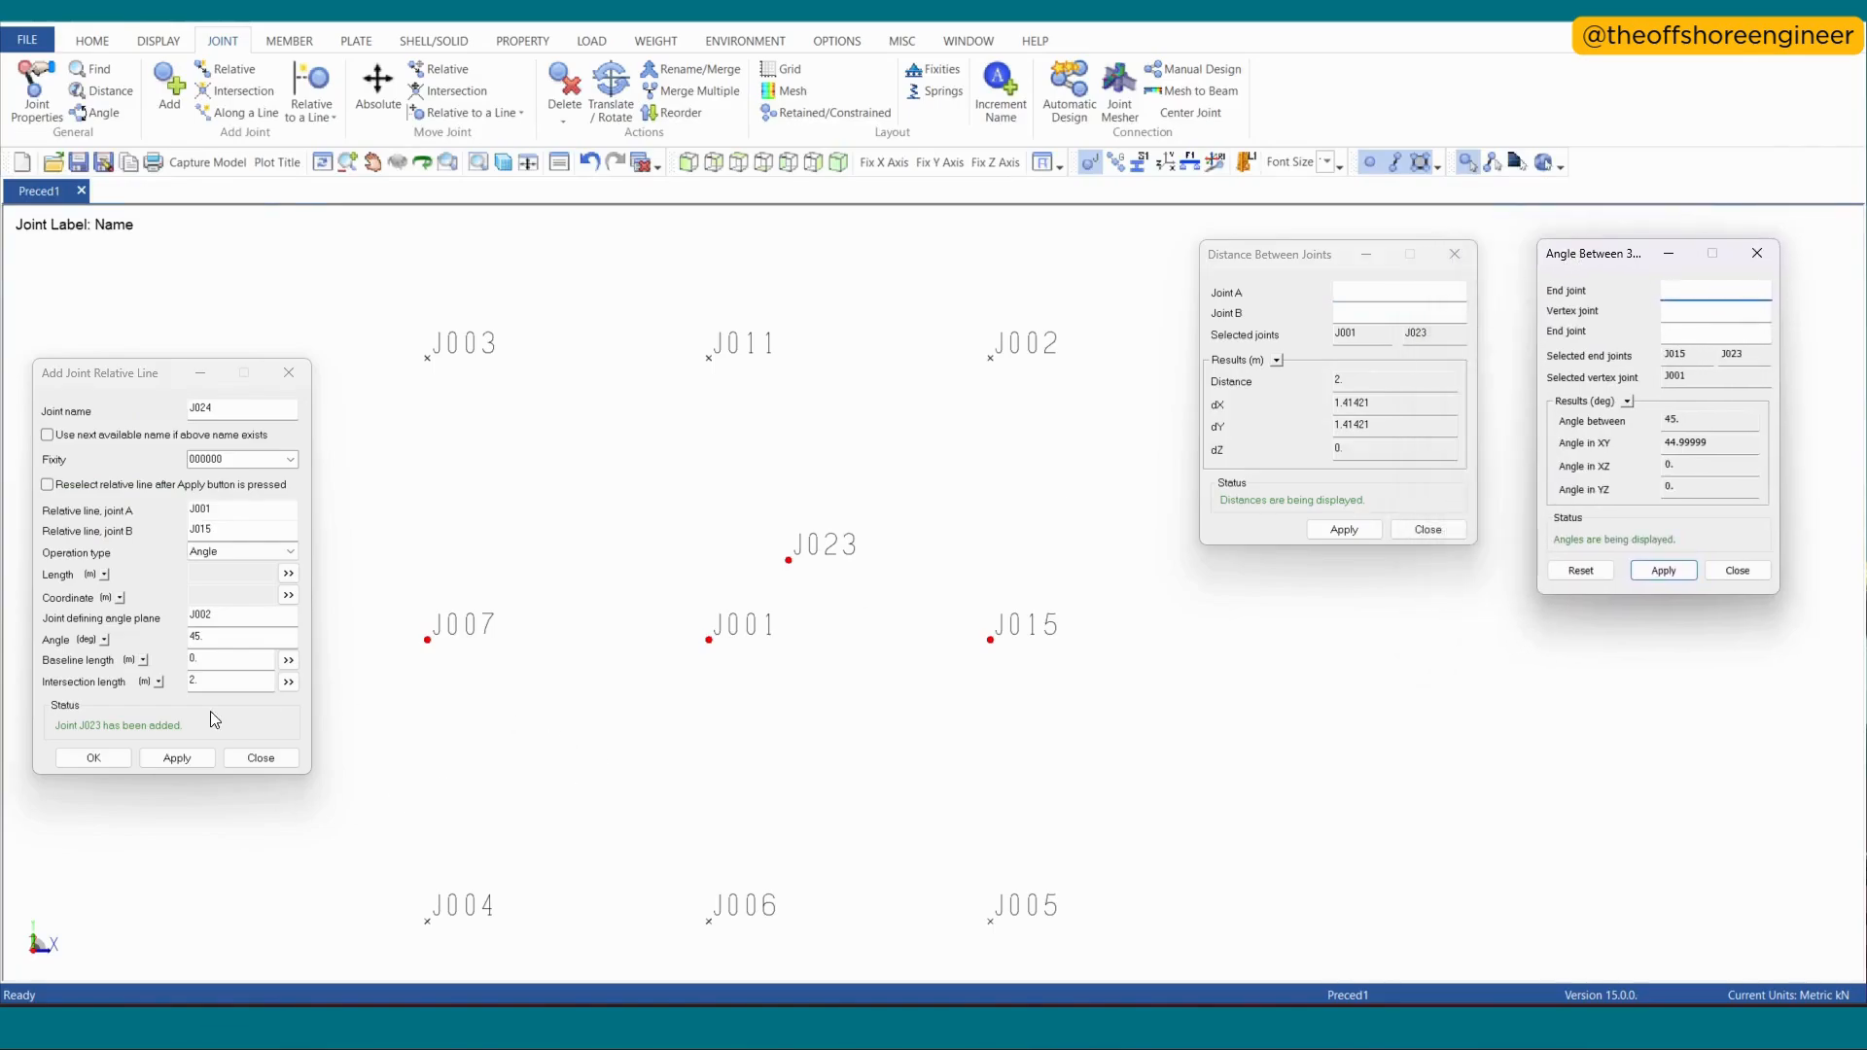
- Add two more 45° joints relative to line J001–J015 with baseline length 3 m, using intersection lengths 2 m and 4 m
click(165, 673)
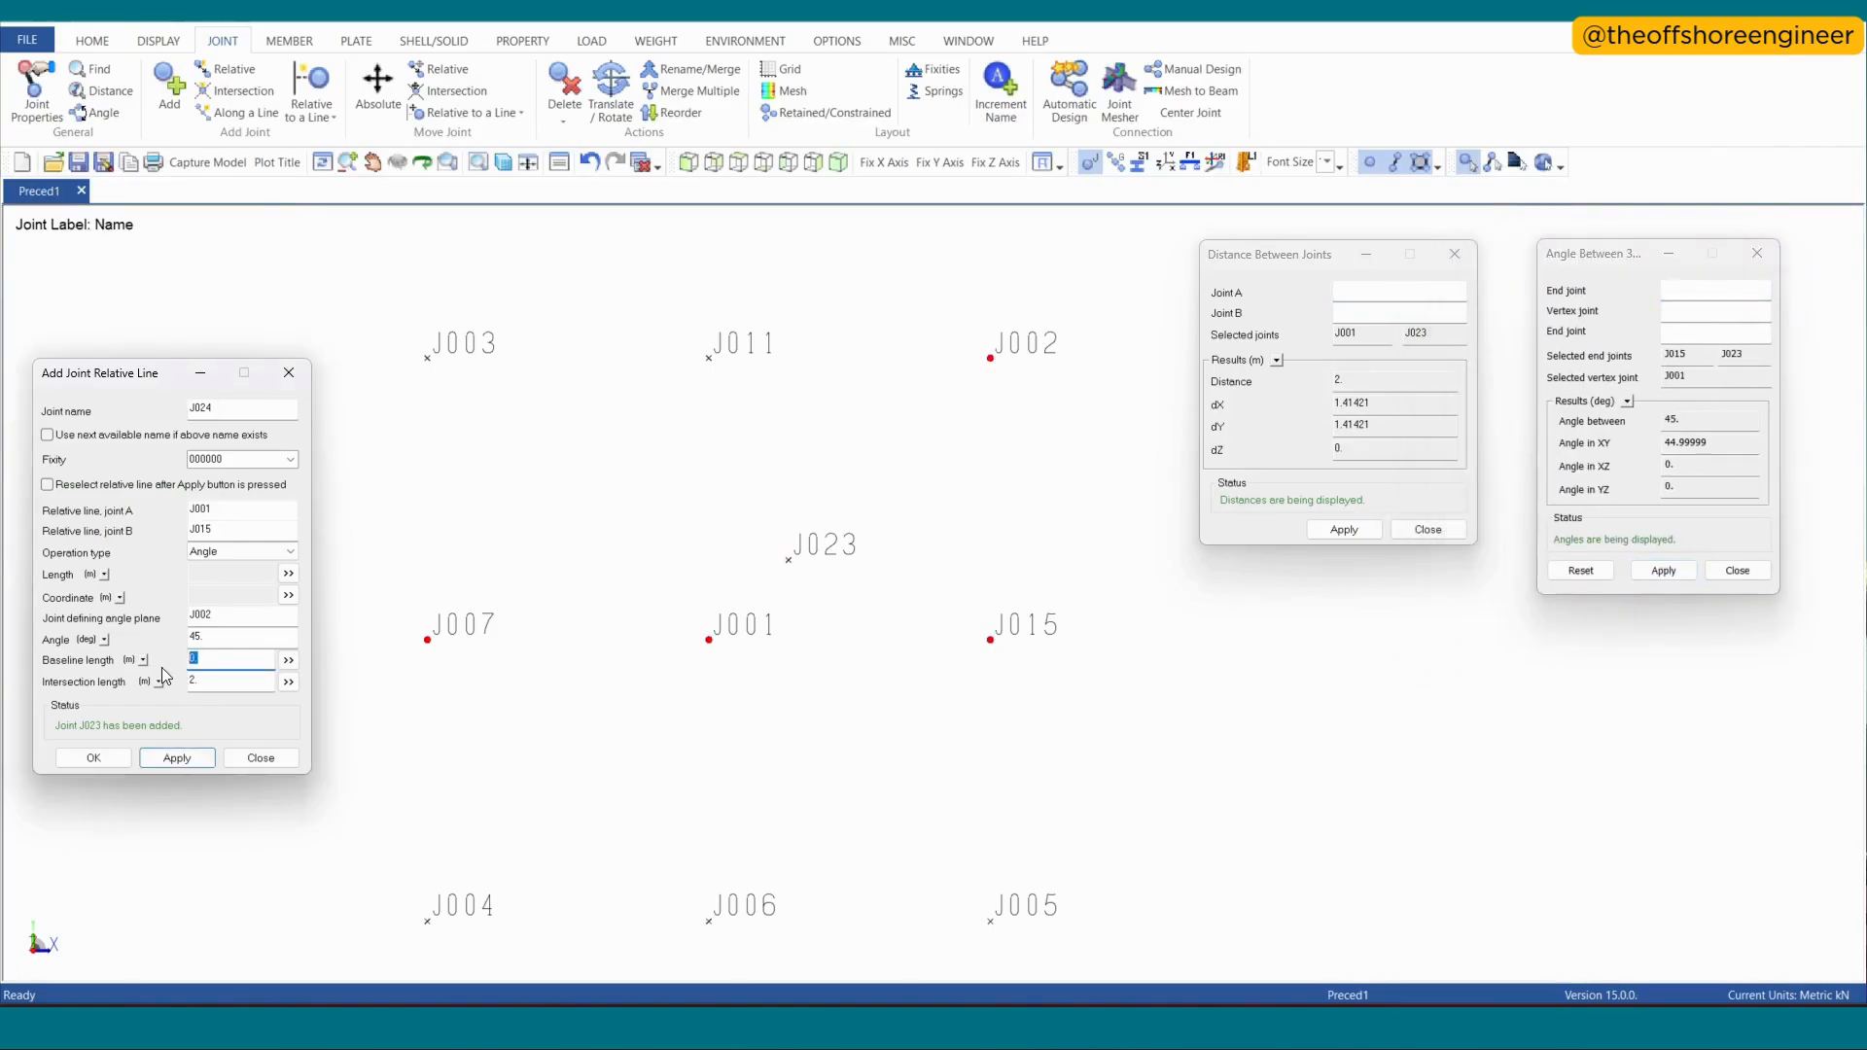
text(3)
click(178, 757)
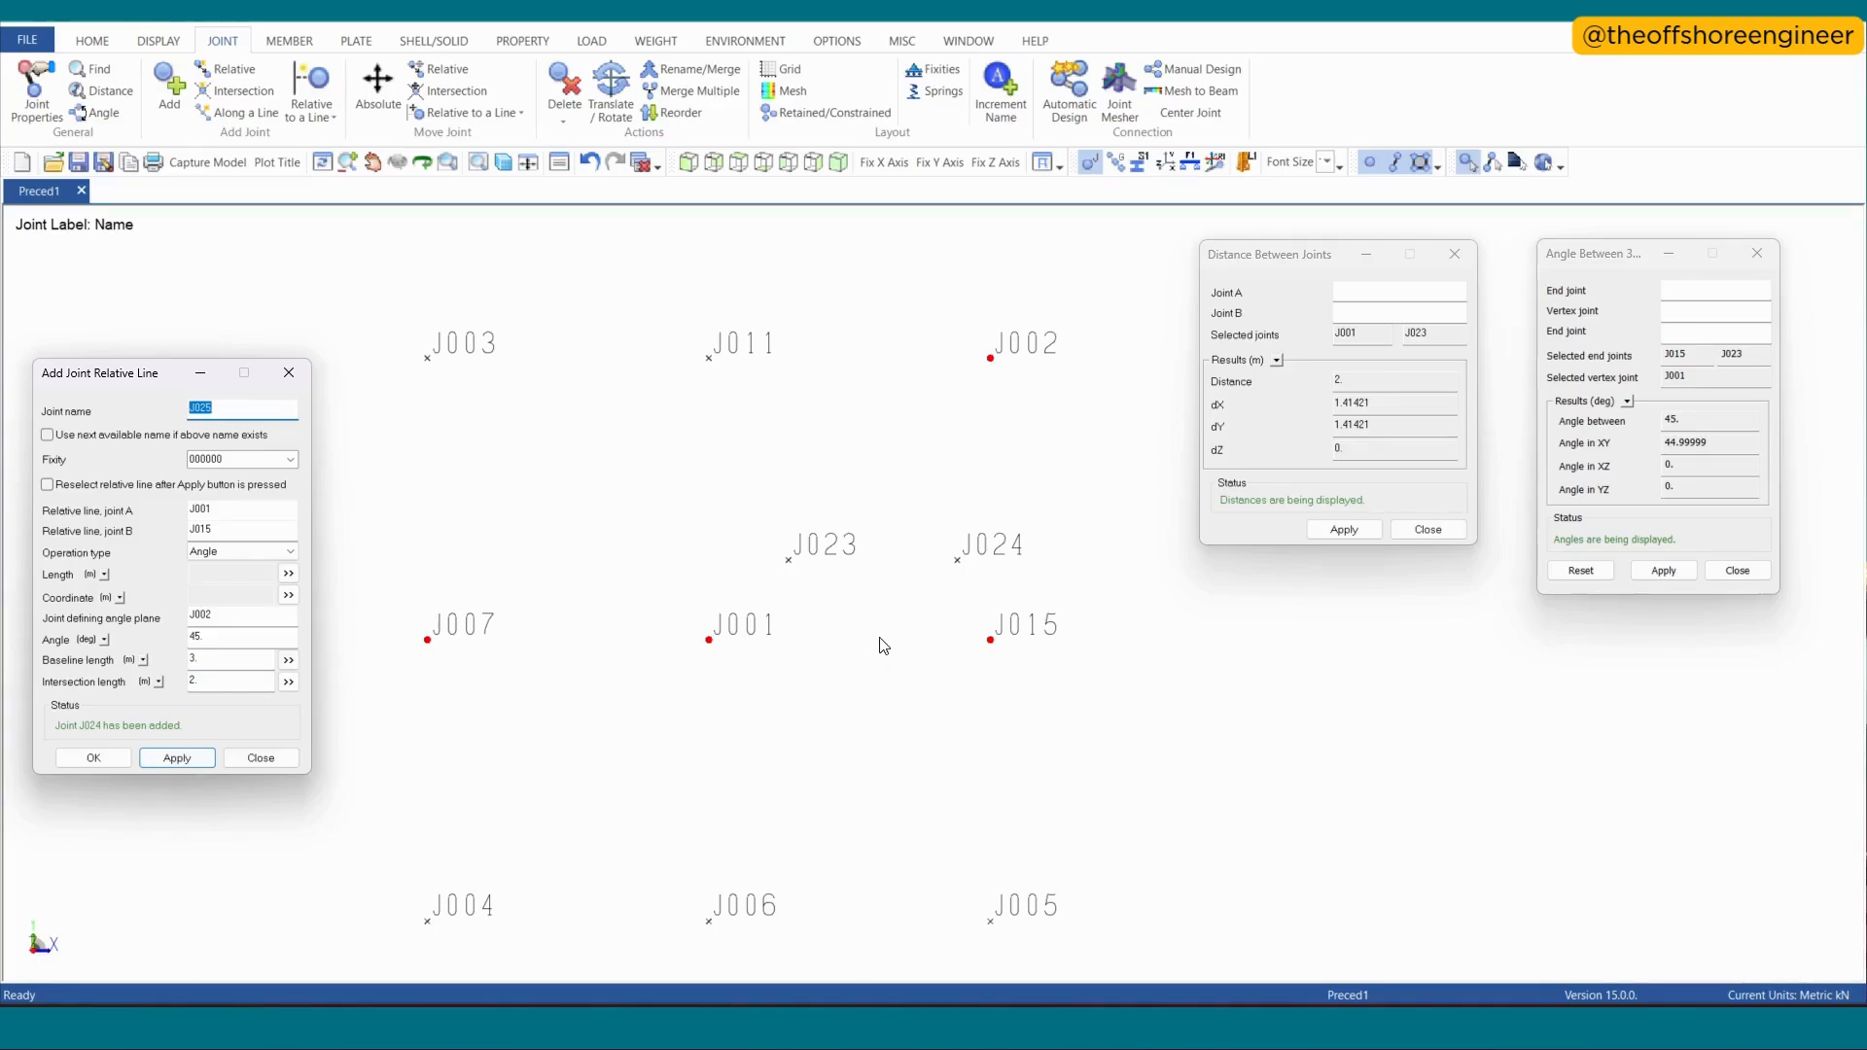
mouse_move(965, 567)
drag(219, 689, 169, 683)
key(Return)
- Add a joint at the intersection of lines J001–J015 and J024–J025
click(238, 90)
click(711, 642)
click(991, 641)
click(959, 562)
click(1037, 482)
key(Return)
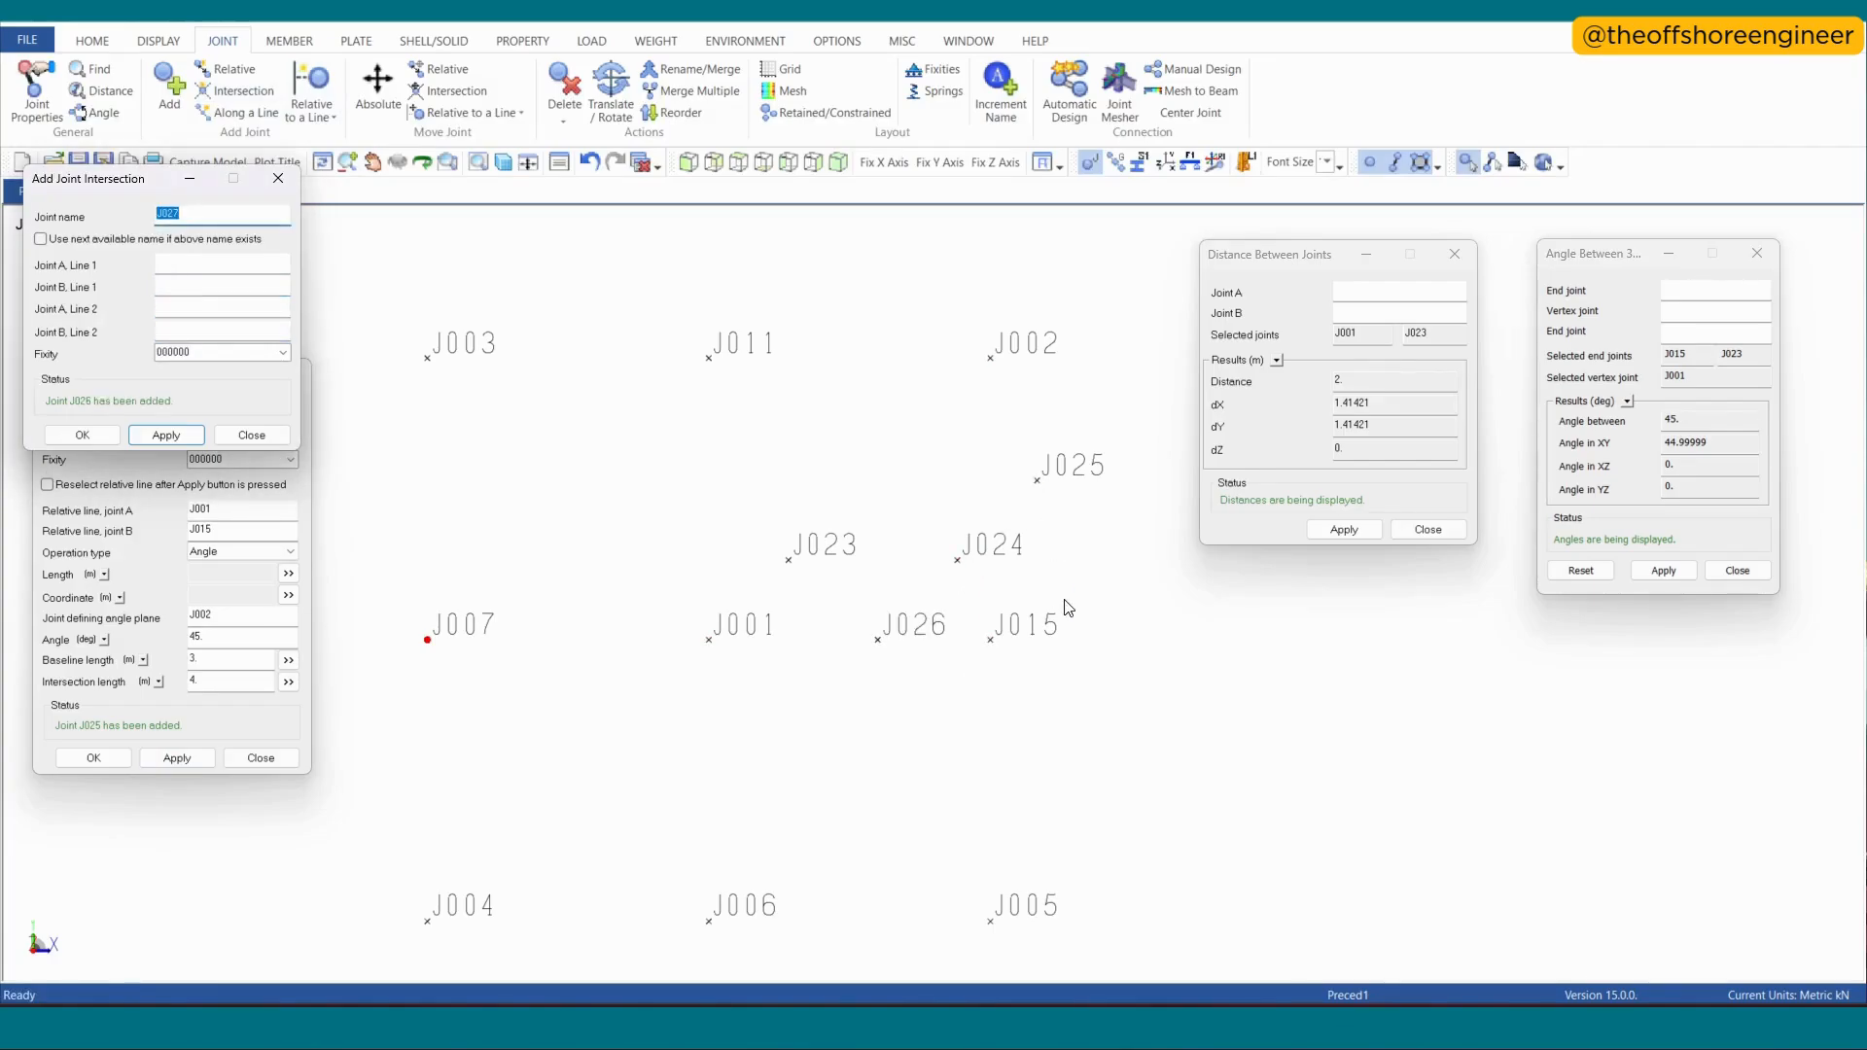
- Measure the distances from J026 to joints J001, J024 and J025
click(1286, 279)
click(709, 640)
click(878, 640)
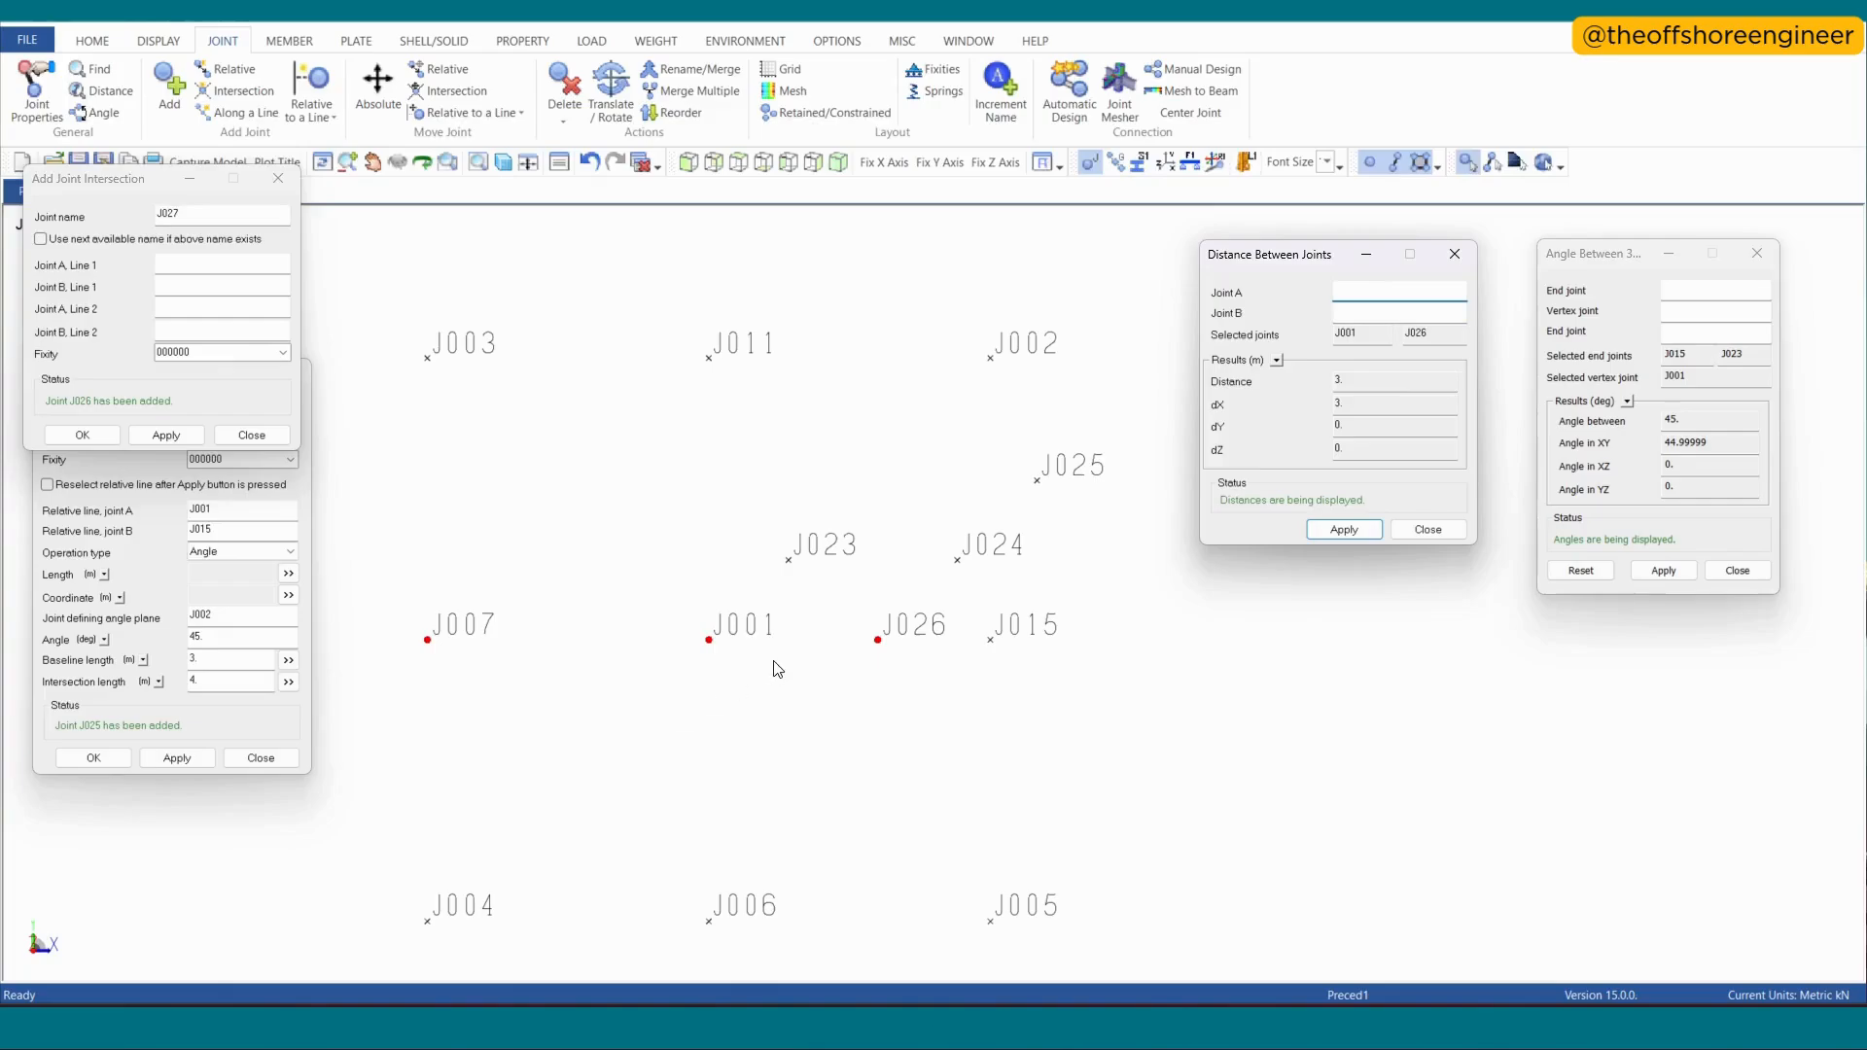
click(878, 639)
click(955, 564)
click(877, 646)
click(1048, 497)
- Measure the angle between end joints J015 and J024 with J026 as the vertex
click(1629, 261)
click(991, 640)
click(879, 640)
click(959, 560)
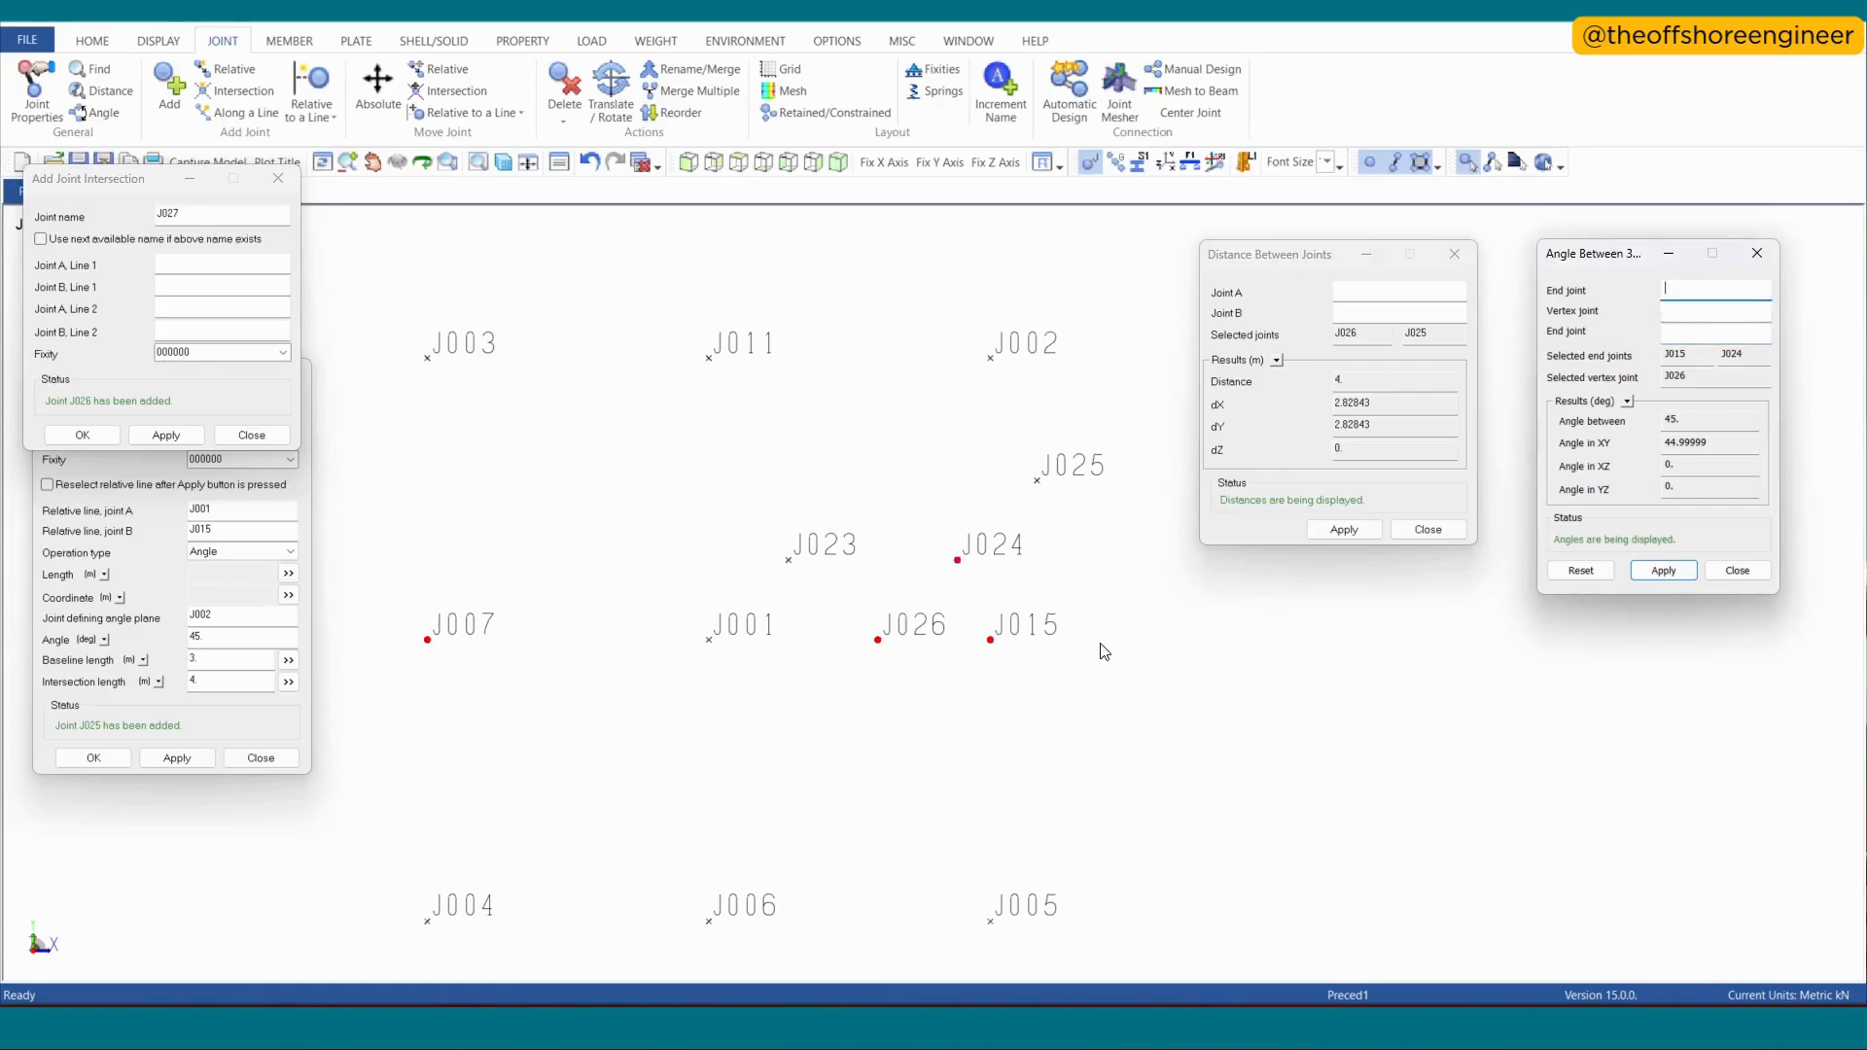
- Add a joint relative to line J001–J015 at angle -45°, baseline length 3 m and intersection length 4 m, using the next available name
drag(55, 185, 1282, 625)
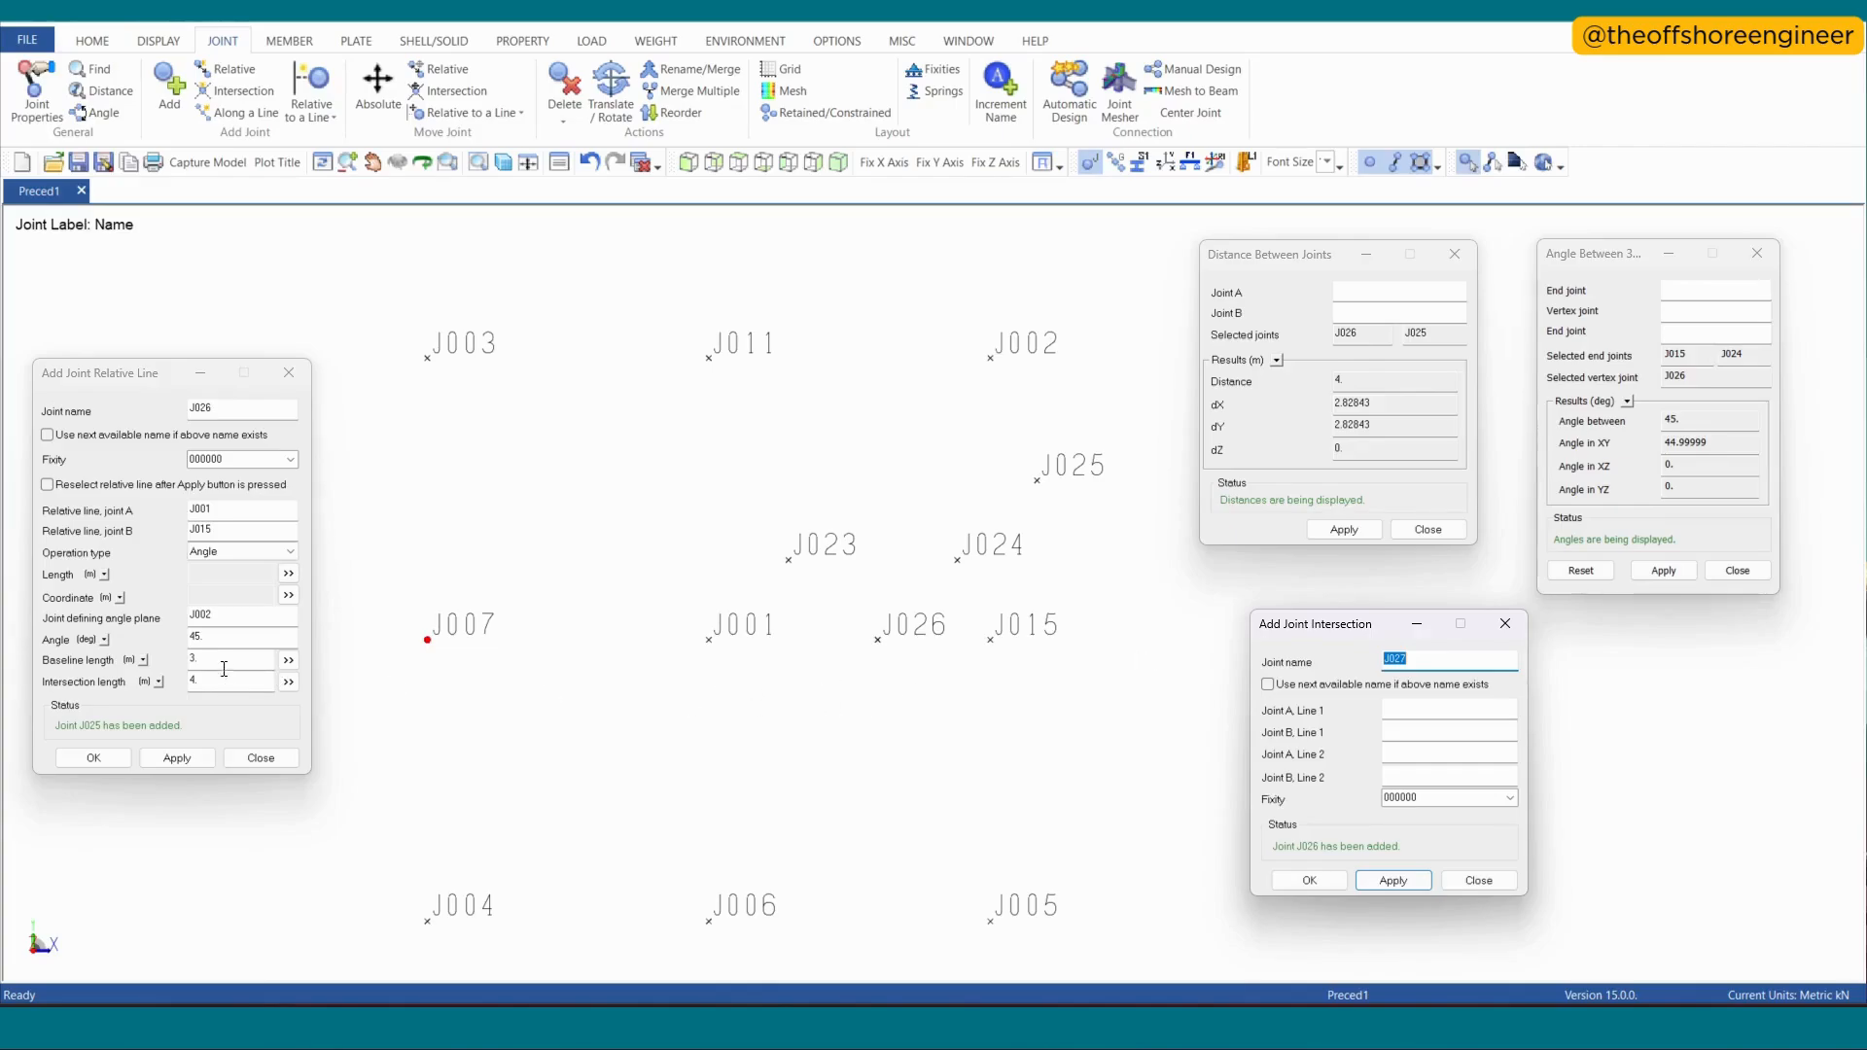
click(205, 640)
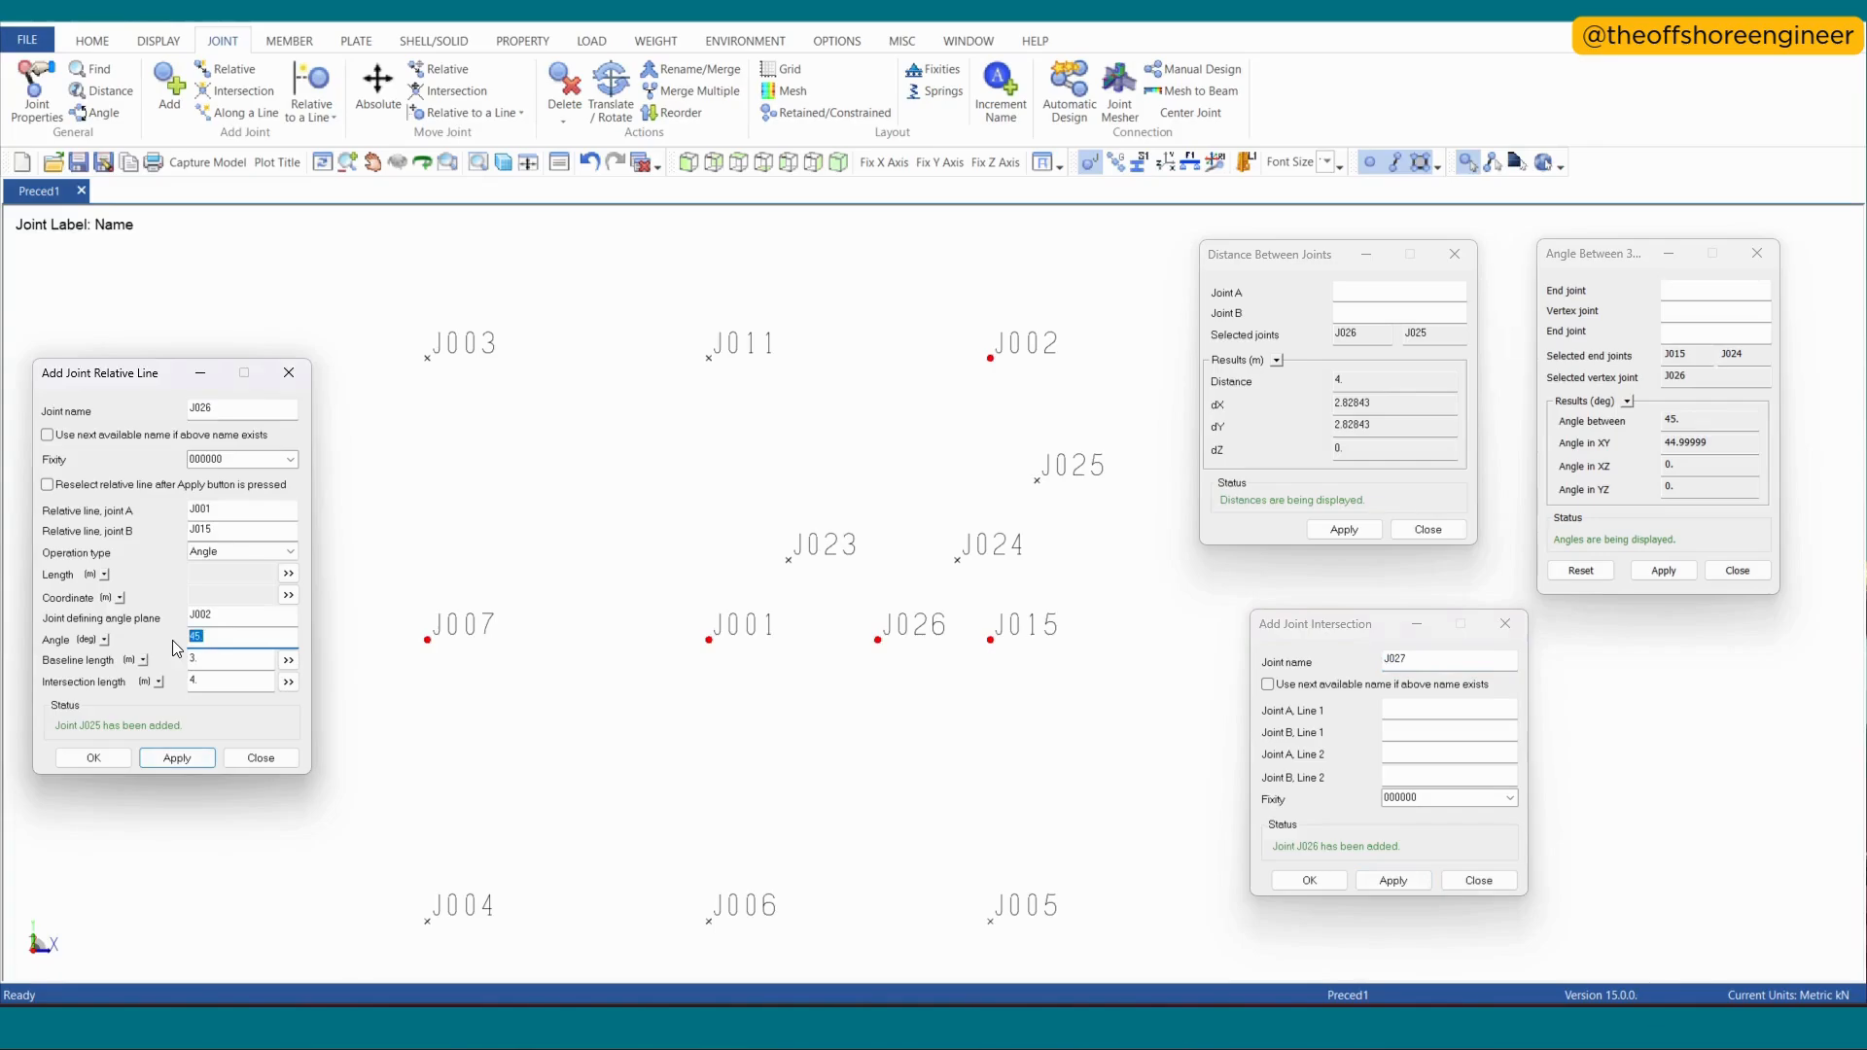
key(Return)
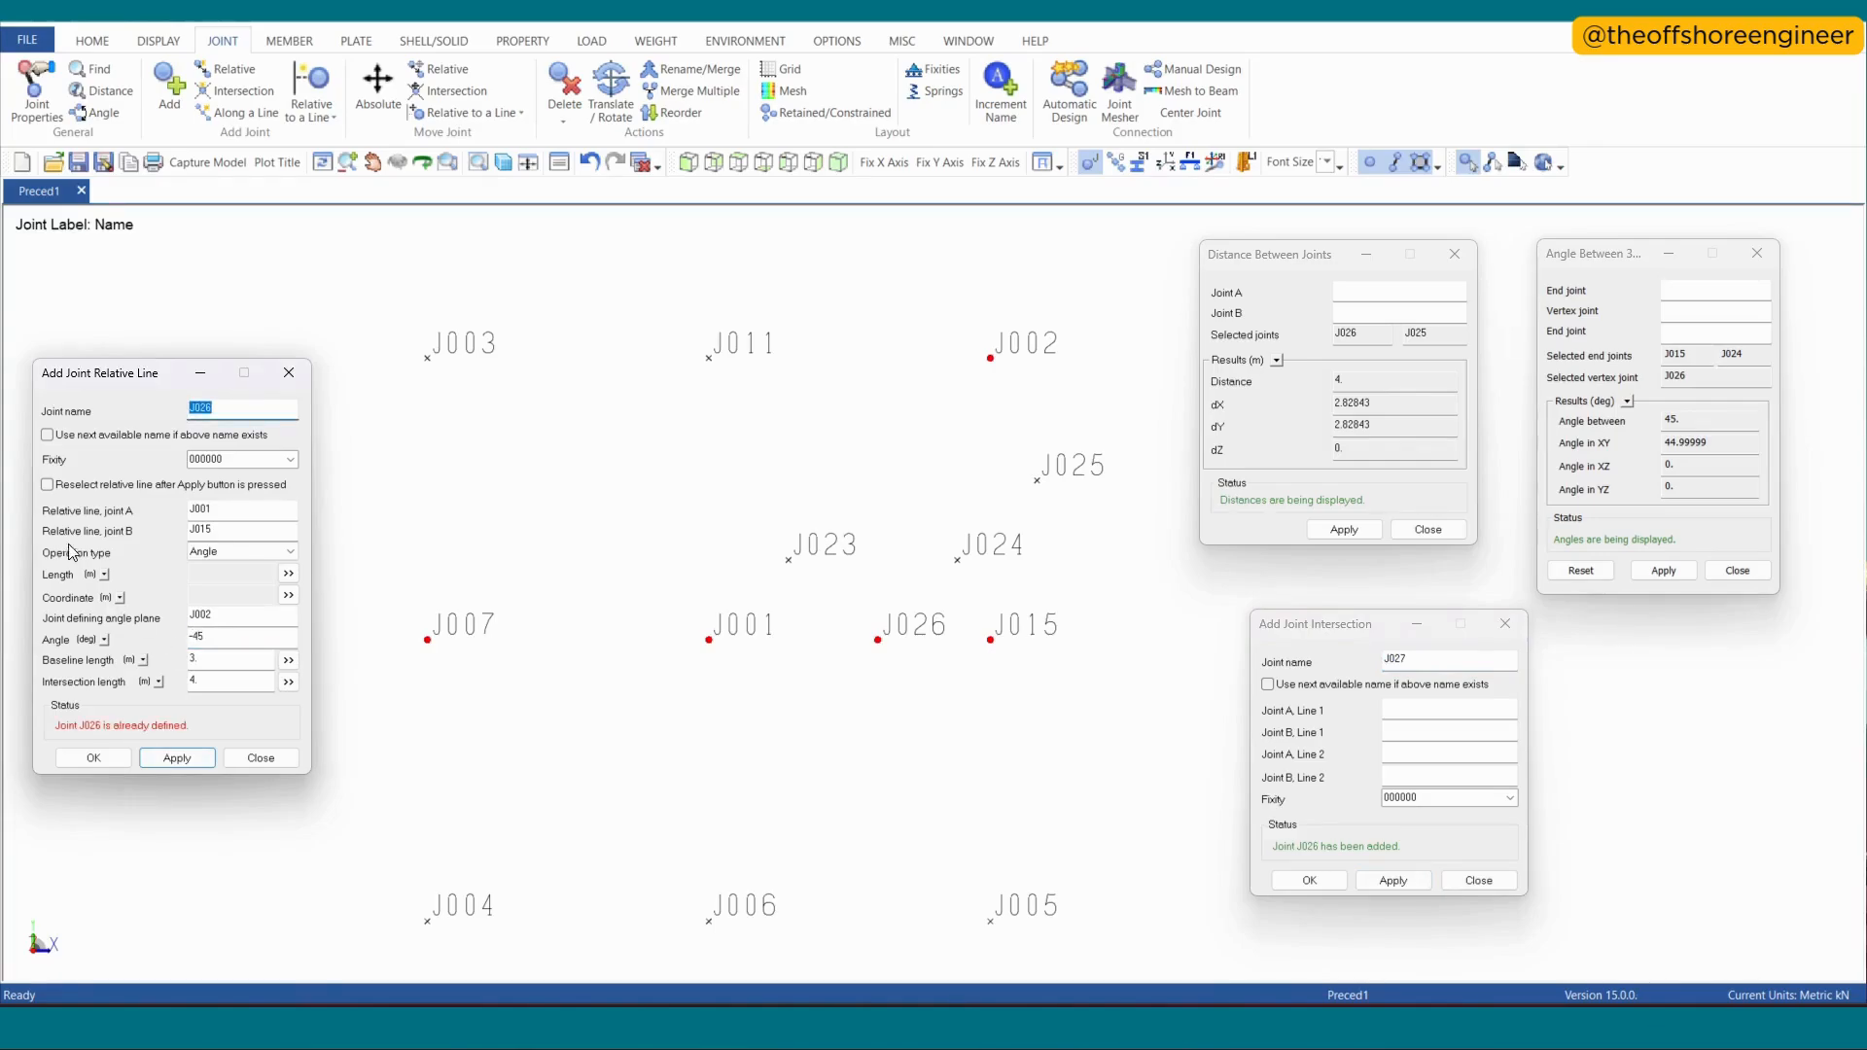
click(49, 435)
click(176, 757)
mouse_move(977, 812)
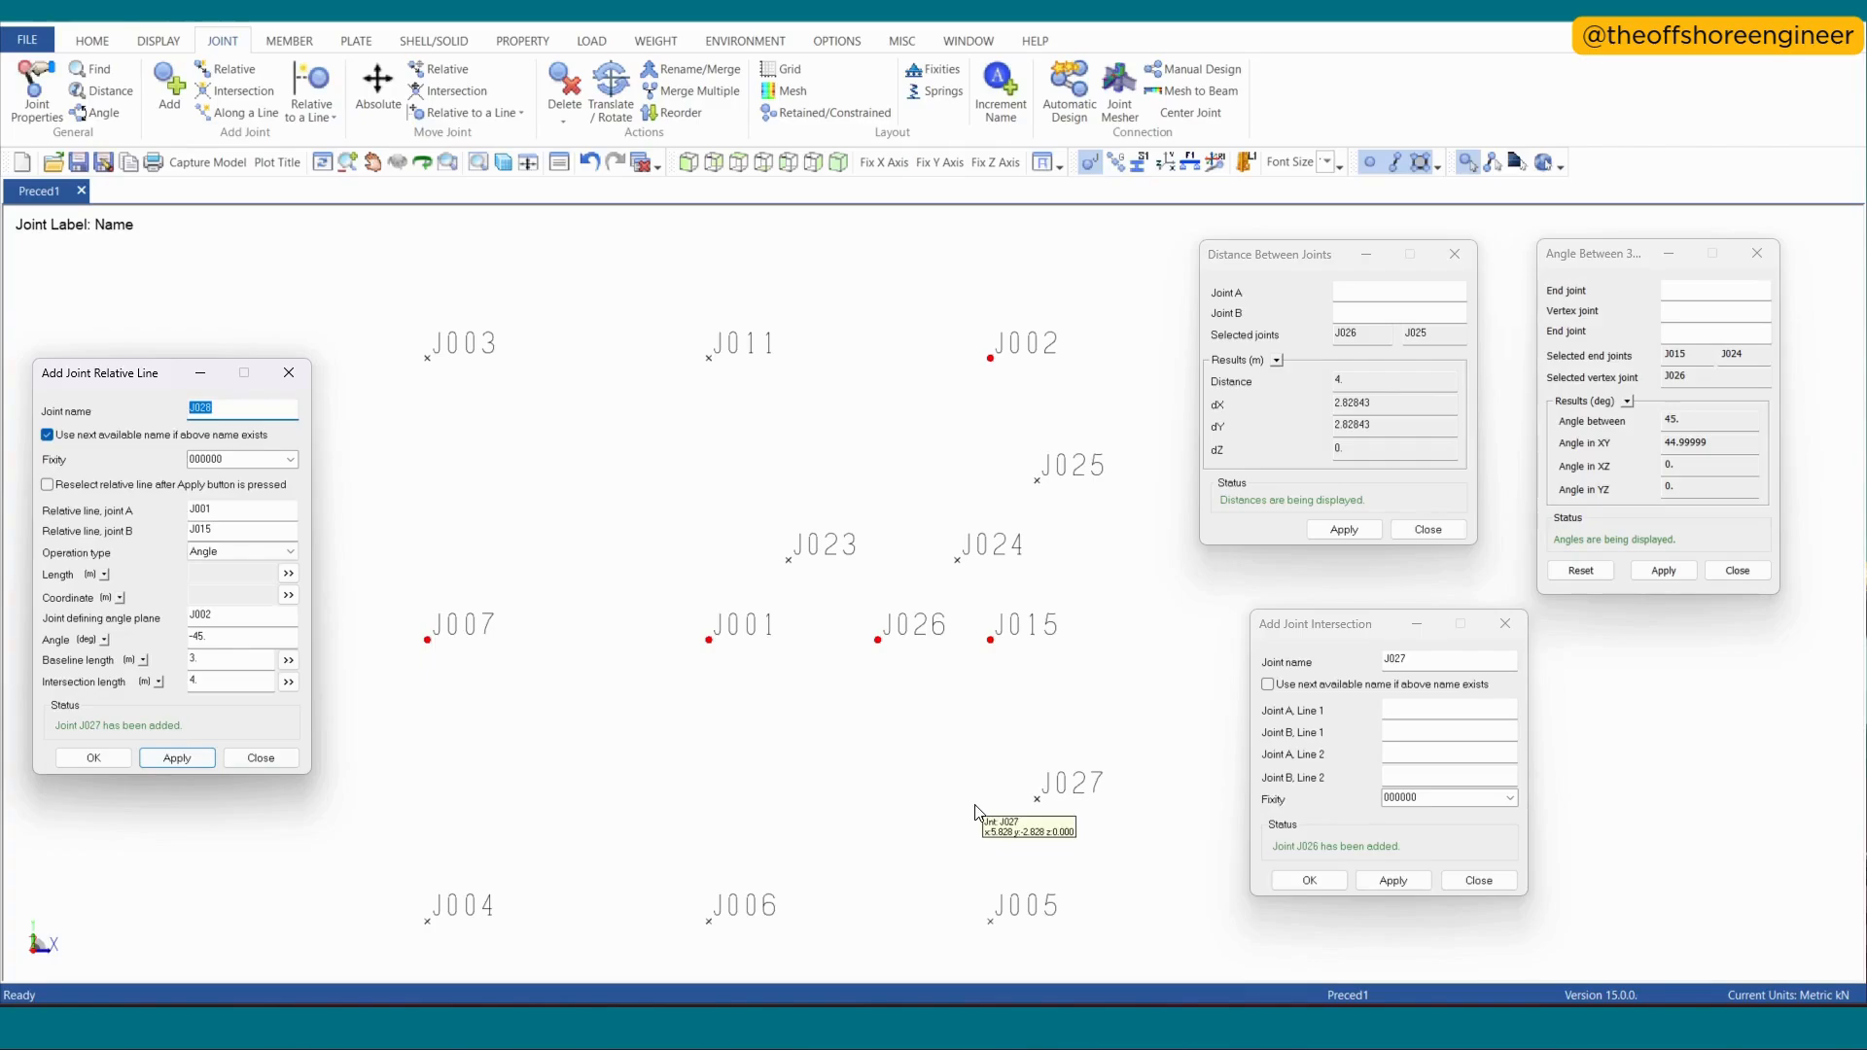
- Add a joint relative to line J001–J015 with J005 defining the plane, angle 45°, baseline length 0 and intersection length 2 m
mouse_move(992, 369)
click(243, 614)
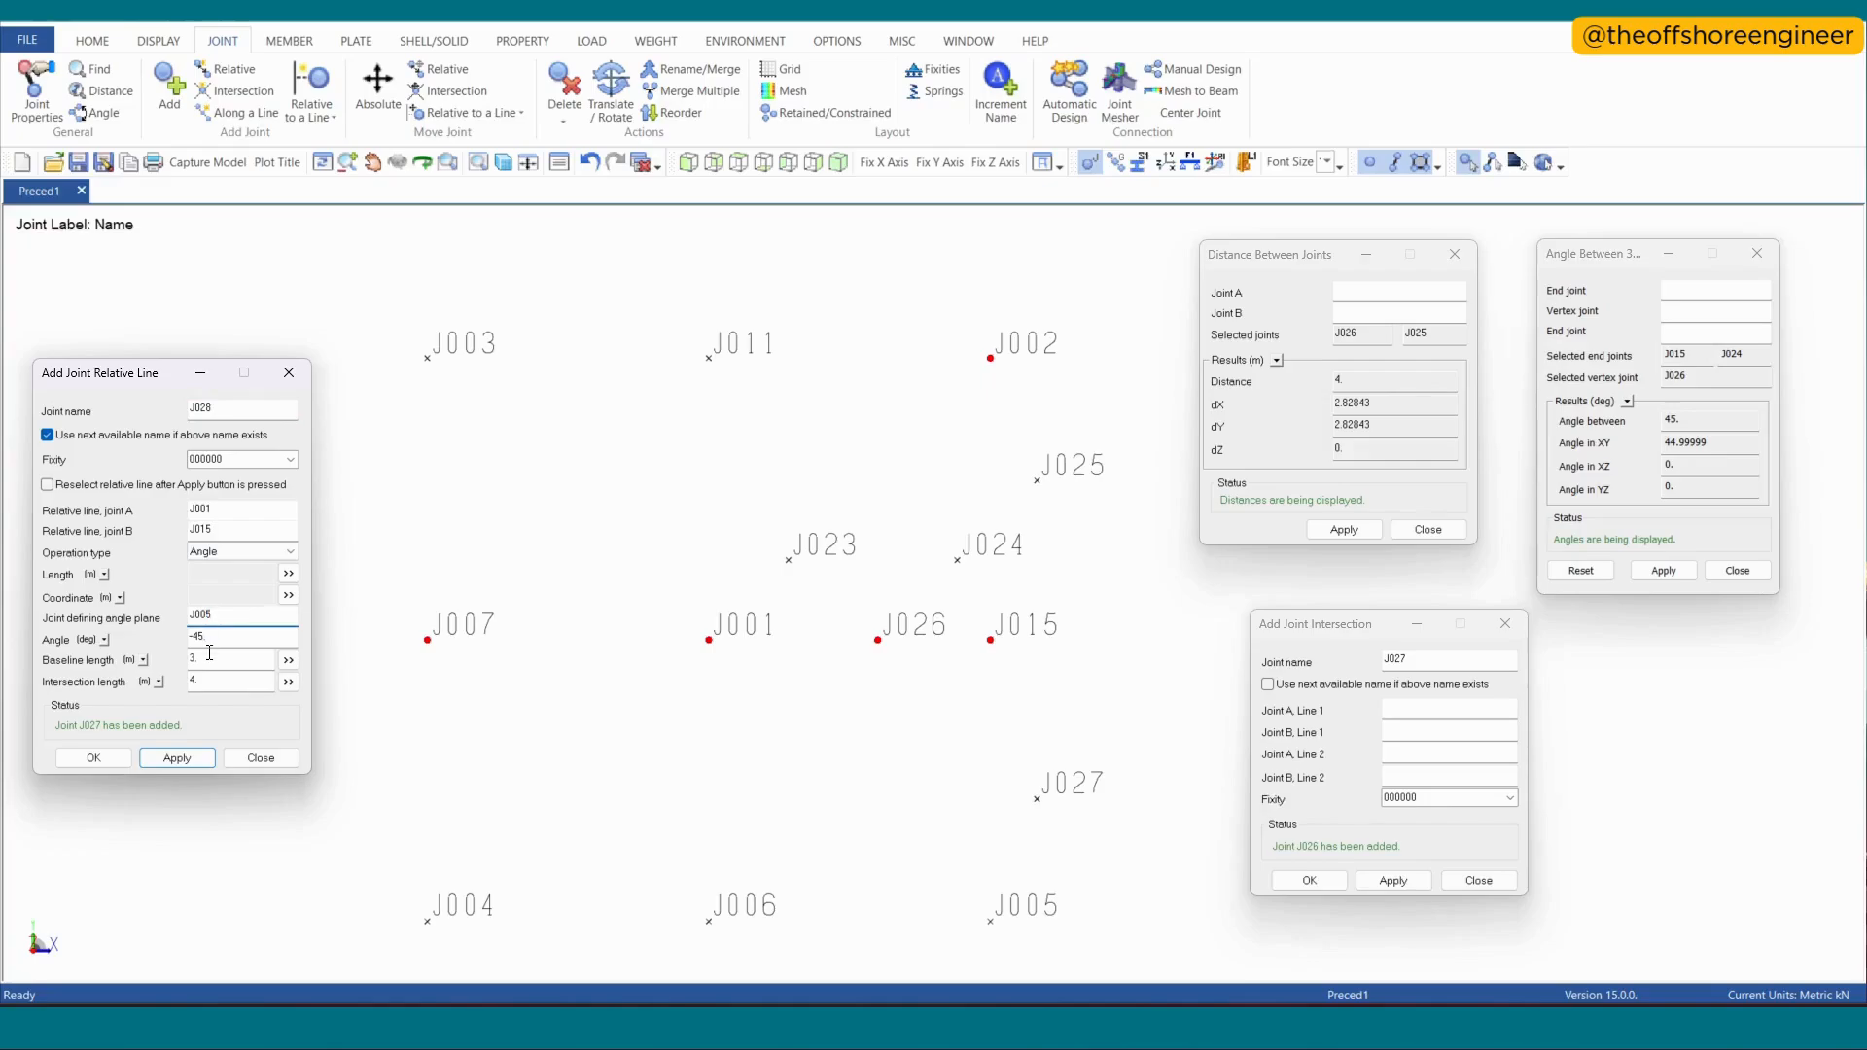
drag(209, 657, 162, 691)
click(194, 640)
click(177, 759)
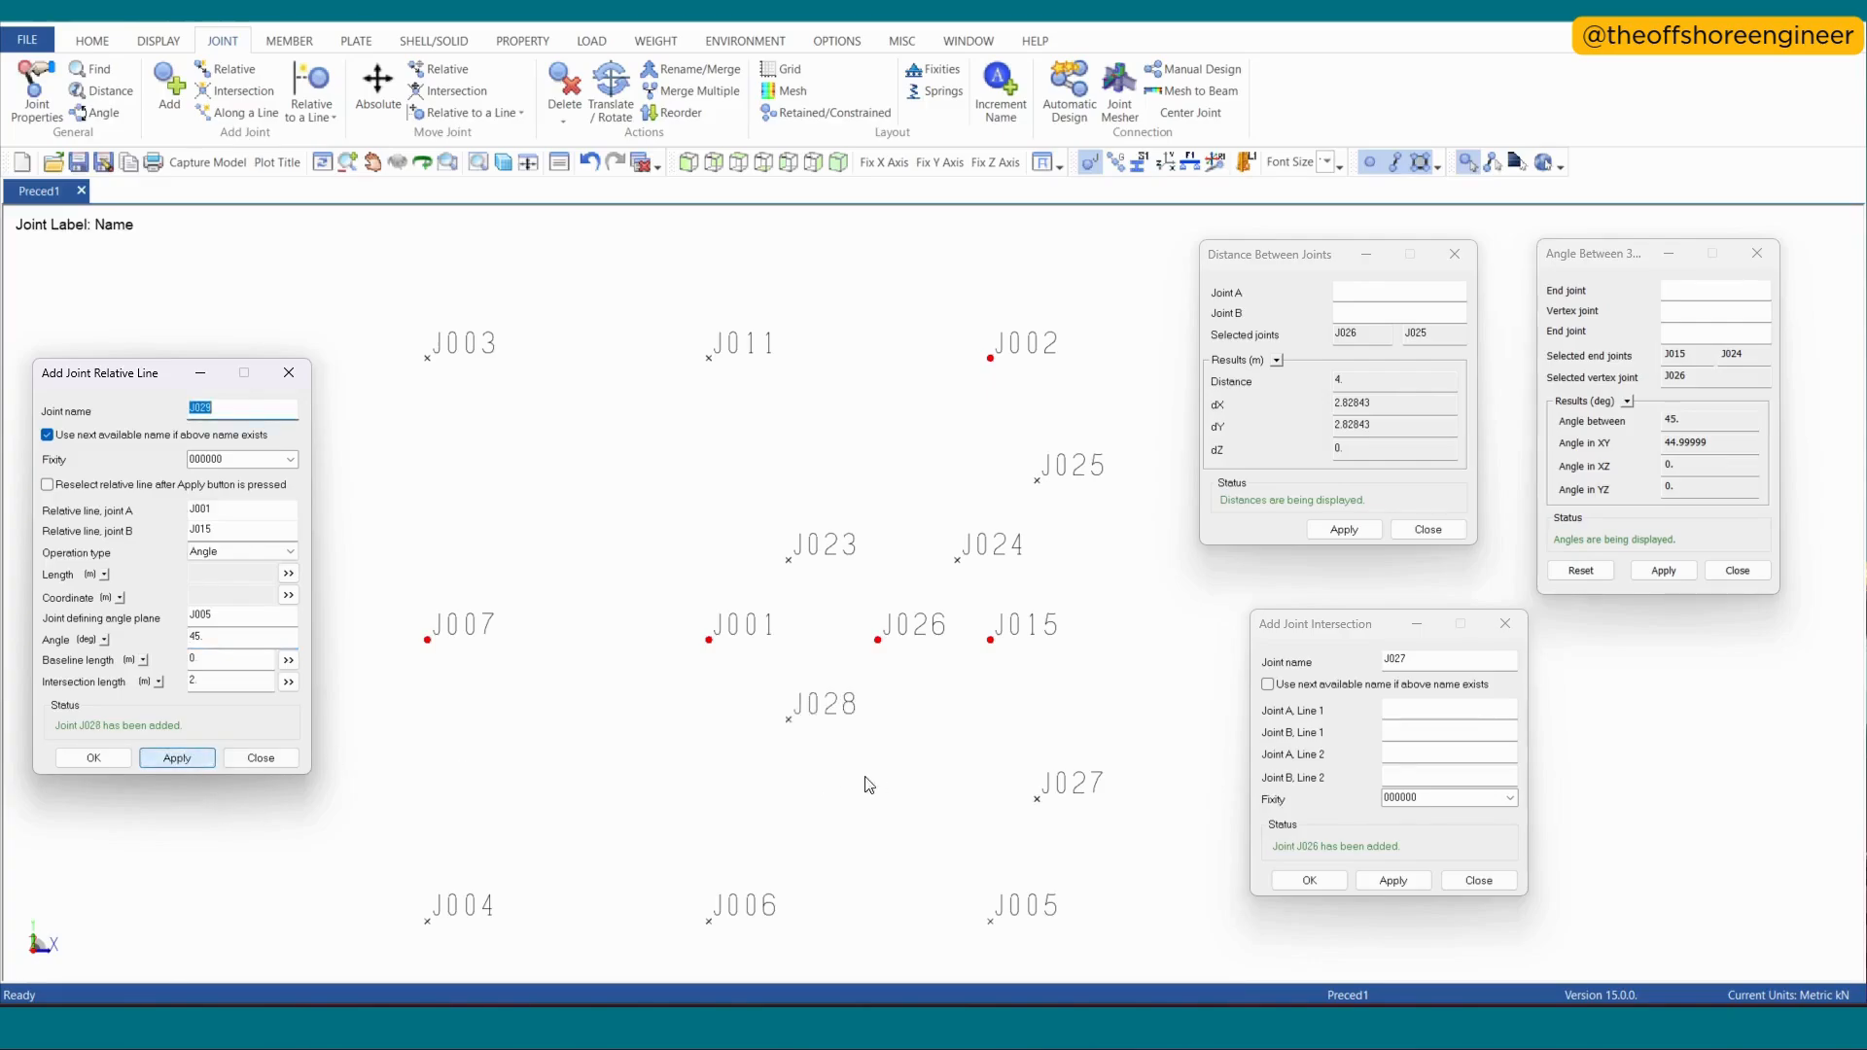
- Measure the angle between end joints J026 and J028 with J001 as the vertex
click(1632, 293)
click(878, 640)
click(709, 639)
click(788, 719)
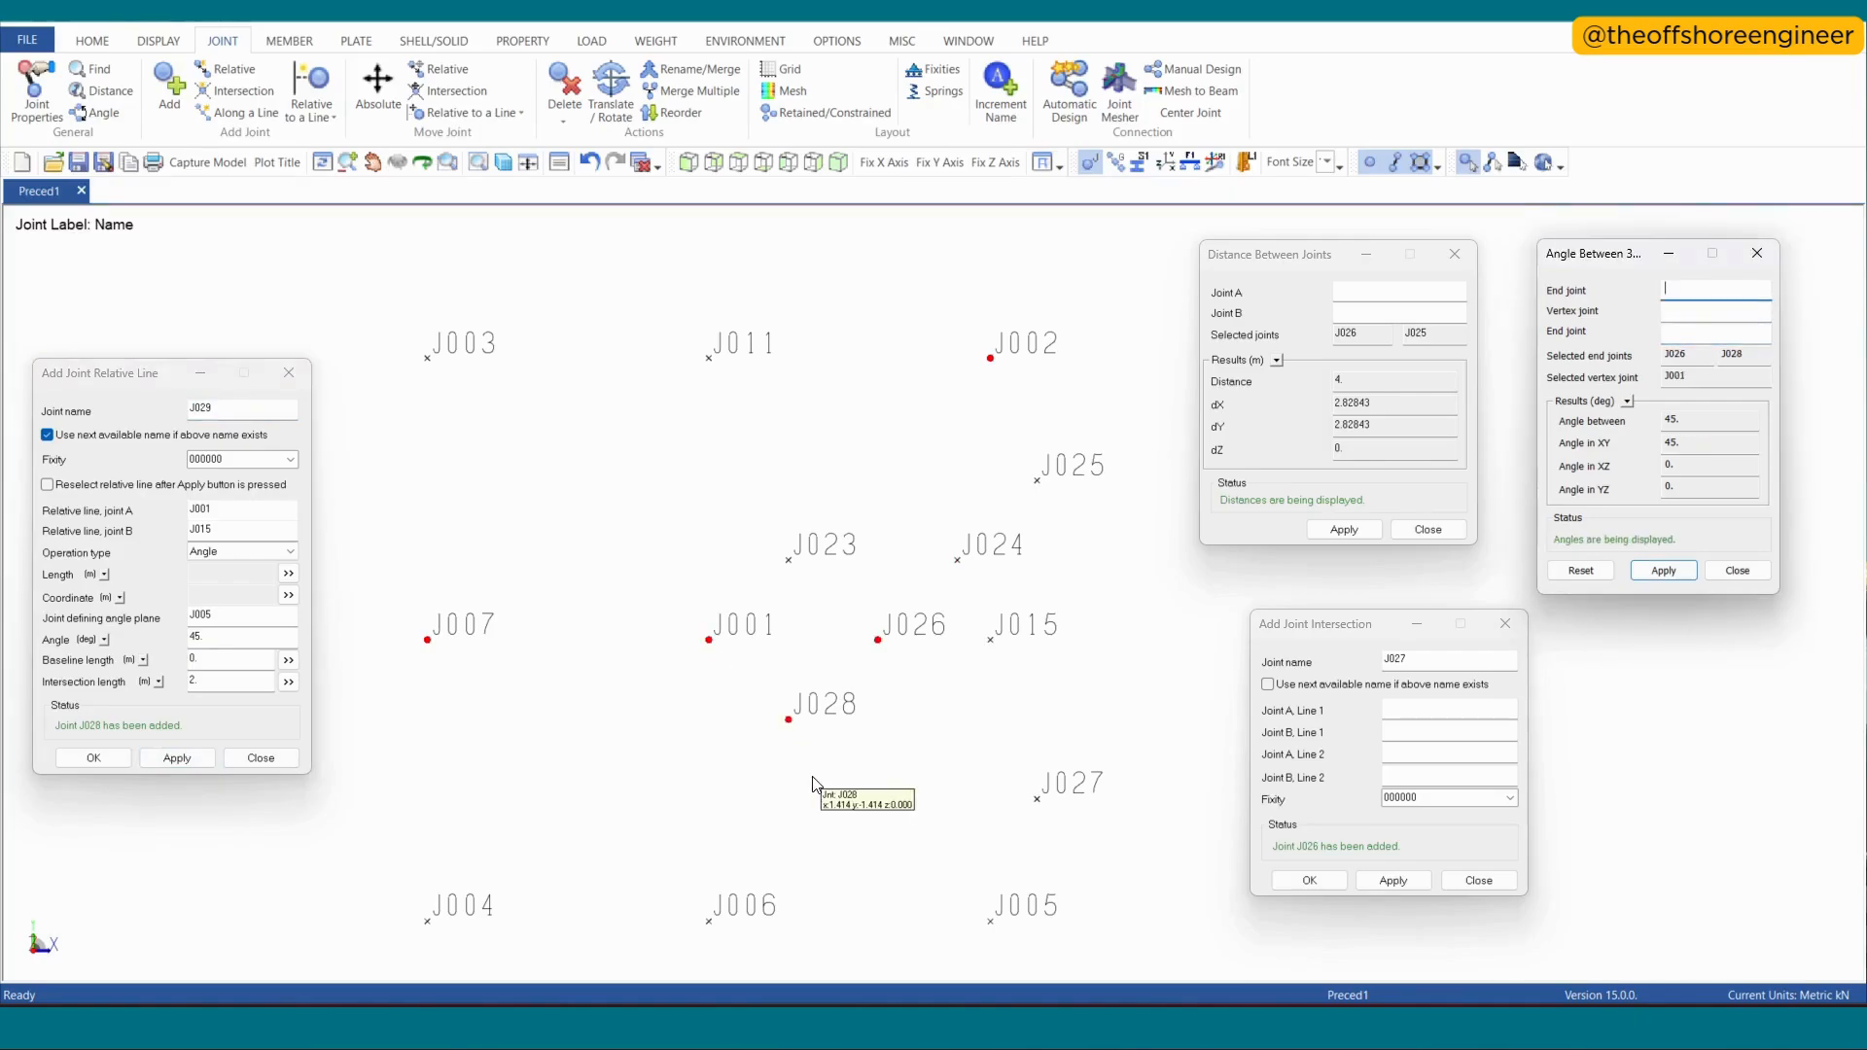